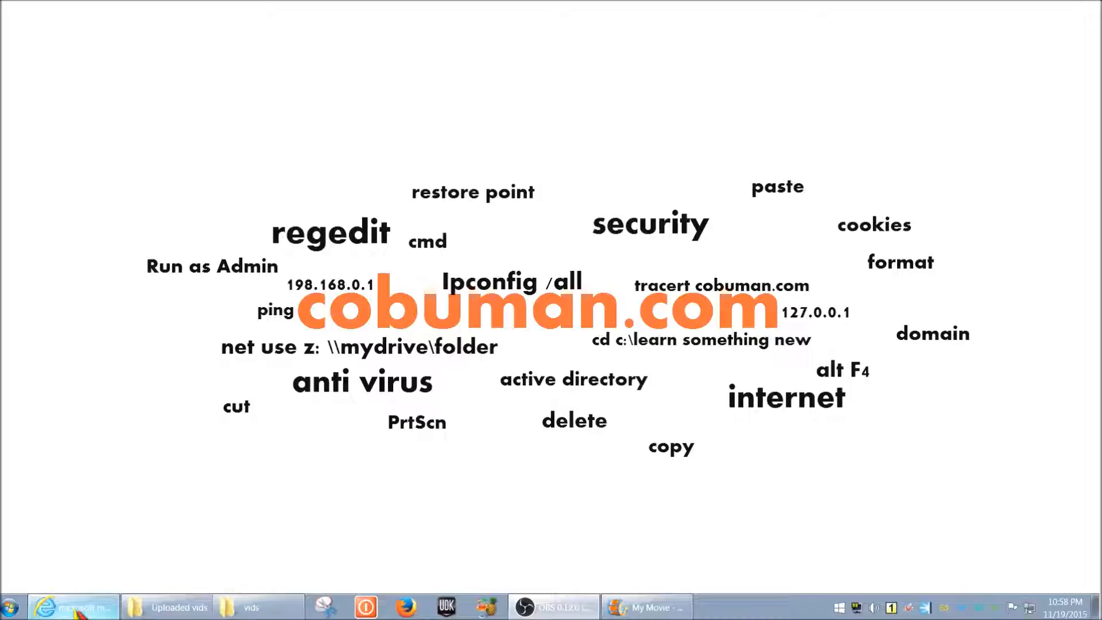
Step: Switch to the browser, search Google for microsoft movie maker, and open the Movie Maker - Microsoft Windows result
{"action": "left_click", "coordinate": [74, 609]}
{"action": "left_click", "coordinate": [335, 81]}
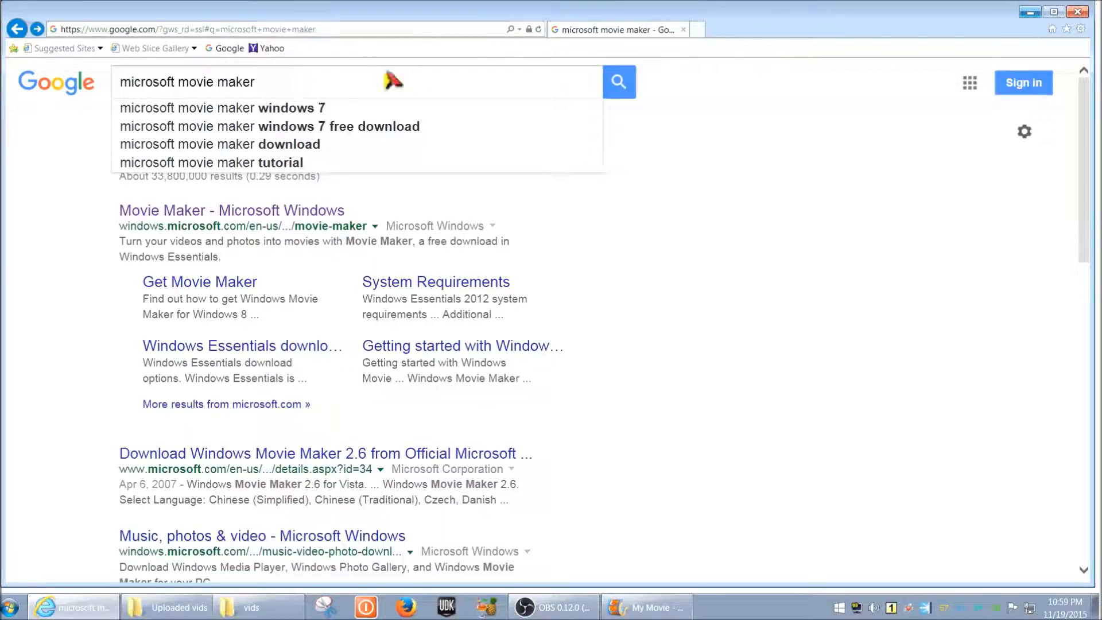
{"action": "left_click", "coordinate": [624, 84]}
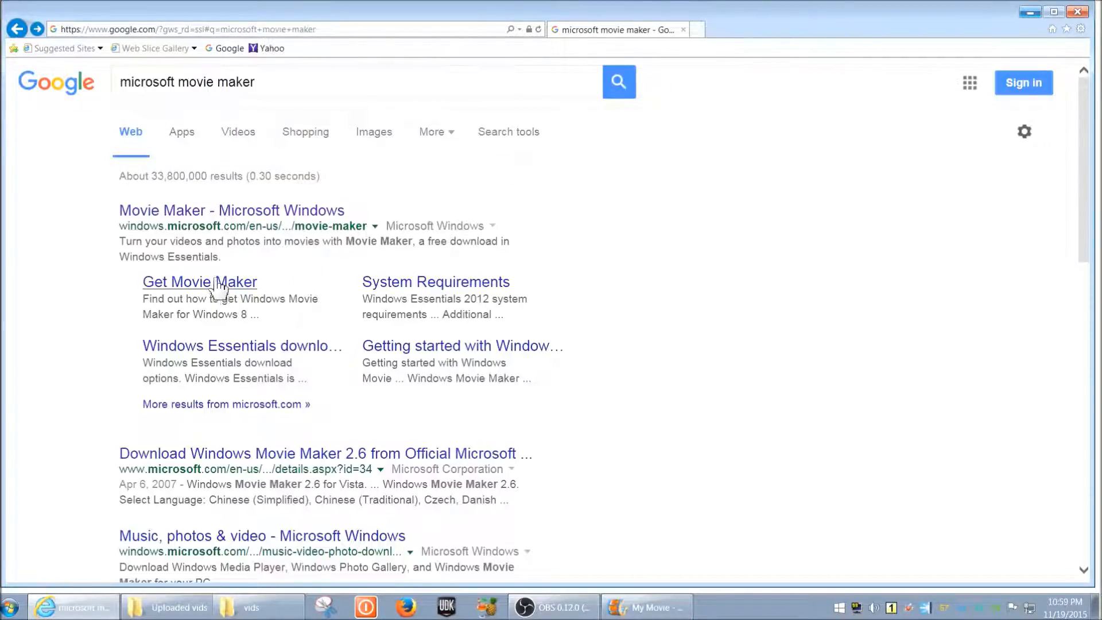
{"action": "left_click", "coordinate": [251, 216]}
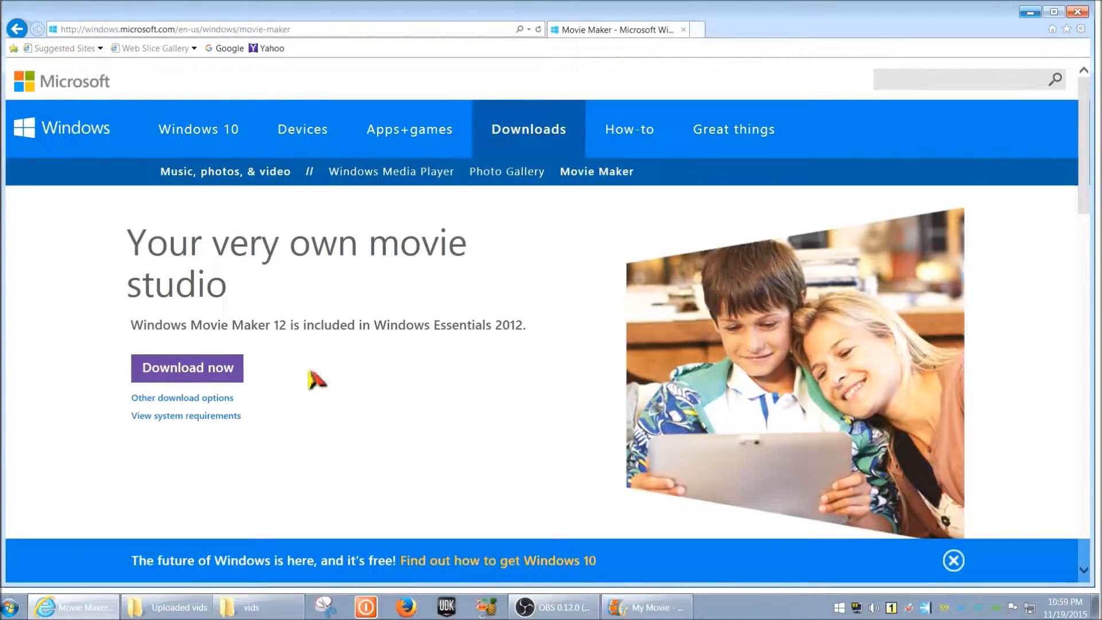
Step: Download and run the wlsetup-web.exe installer, opting to choose which Windows Essentials programs to install
{"action": "left_click", "coordinate": [201, 378]}
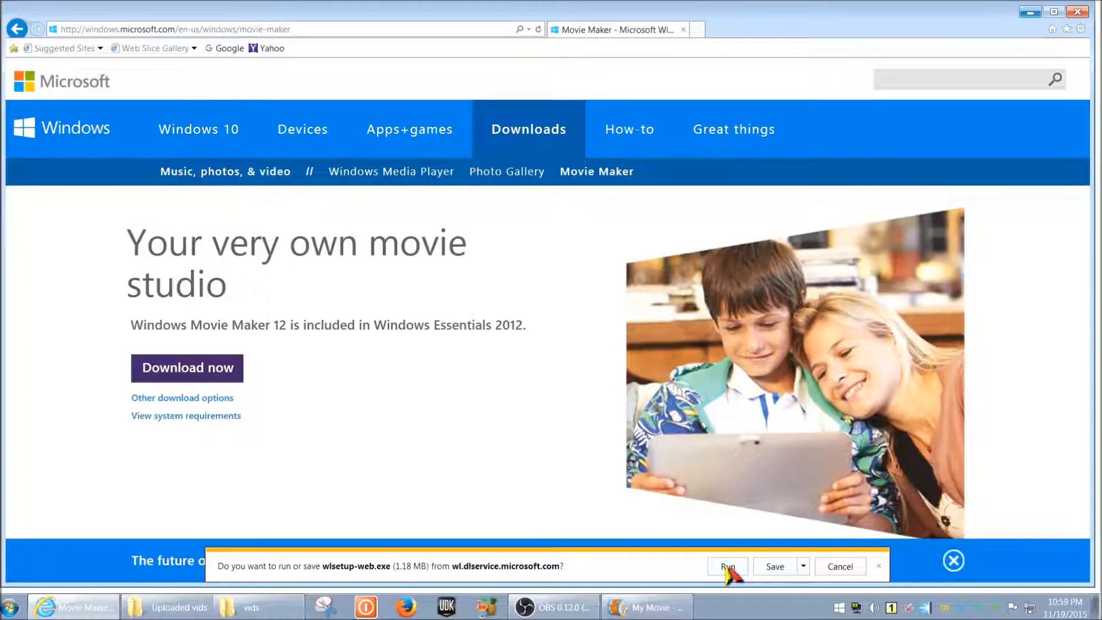
{"action": "left_click", "coordinate": [727, 567]}
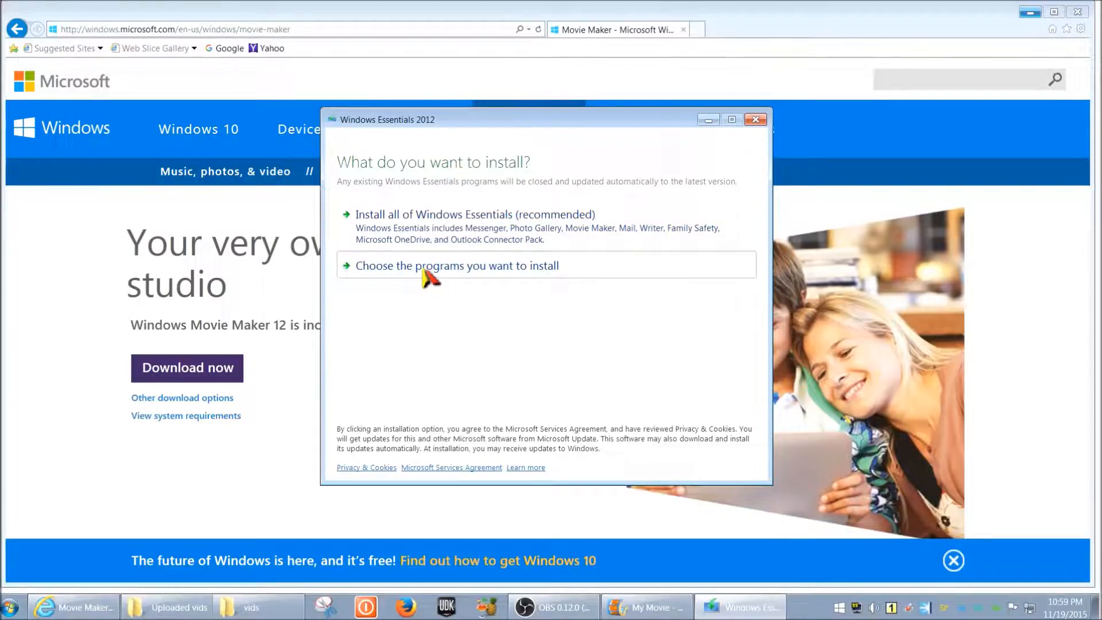
{"action": "left_click", "coordinate": [430, 278]}
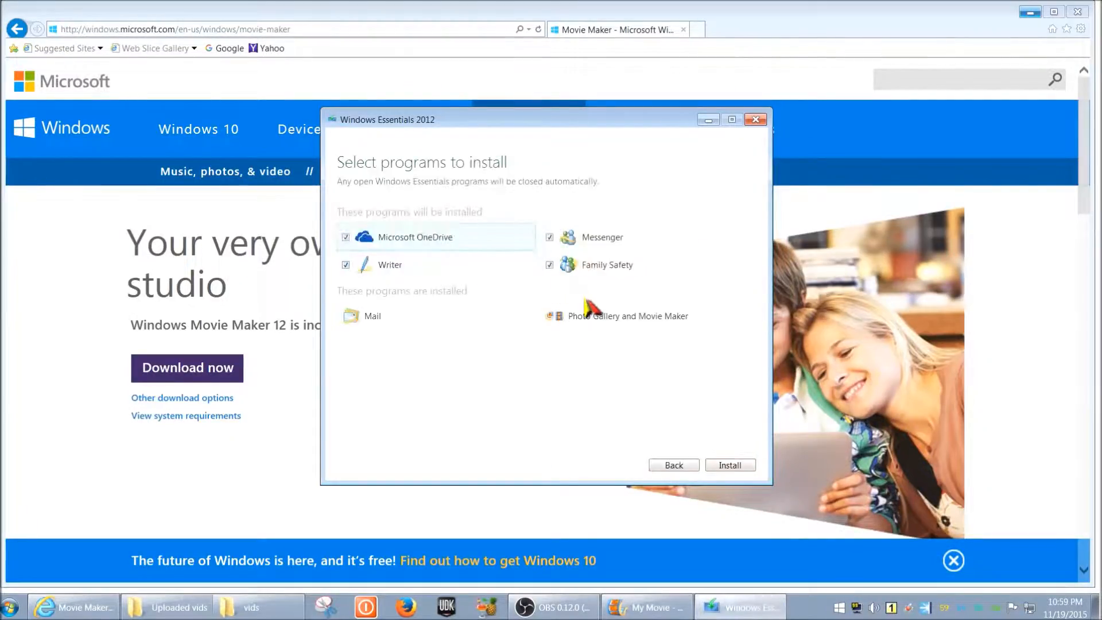
Step: Deselect Microsoft OneDrive, Writer, Messenger and Family Safety, and cancel the Windows Essentials 2012 installation
{"action": "left_click", "coordinate": [346, 237]}
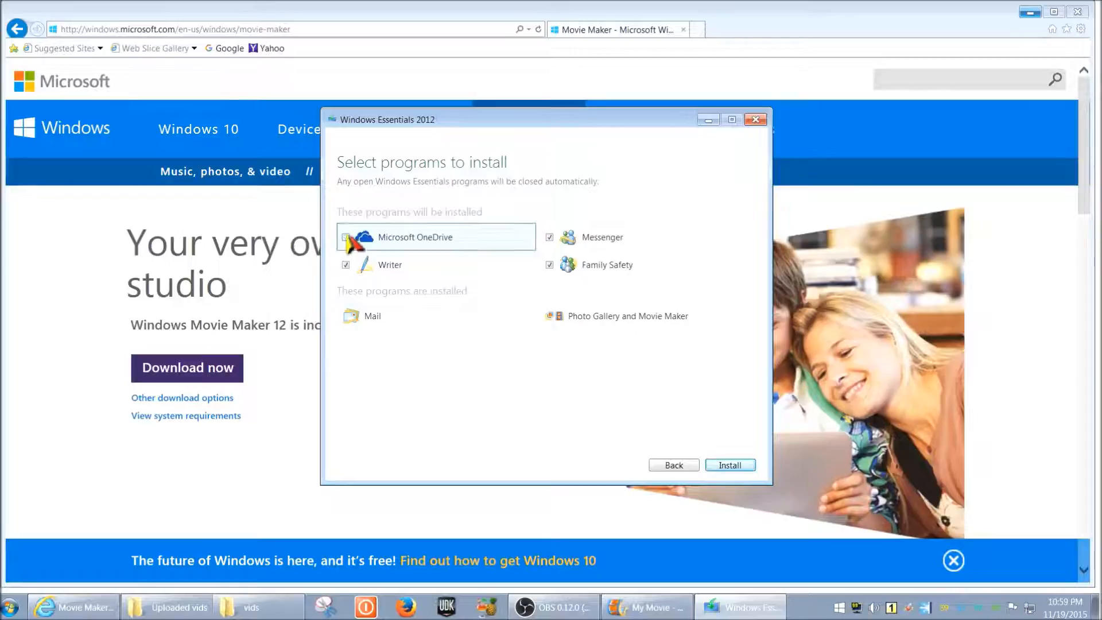
{"action": "left_click", "coordinate": [345, 264]}
{"action": "left_click", "coordinate": [549, 237]}
{"action": "left_click", "coordinate": [549, 264]}
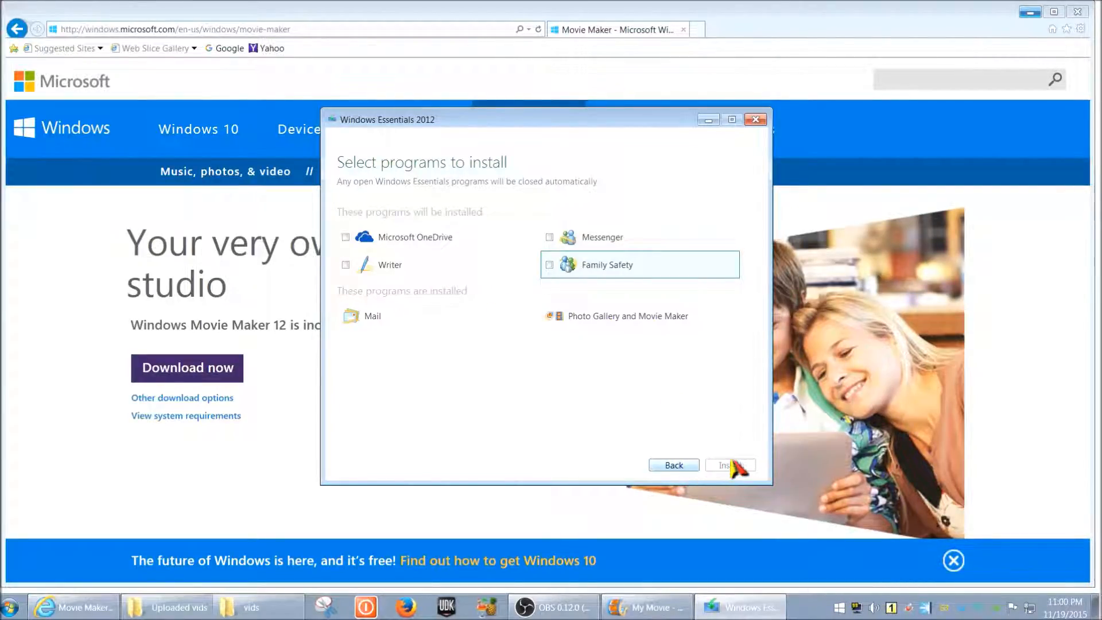
{"action": "left_click", "coordinate": [755, 120]}
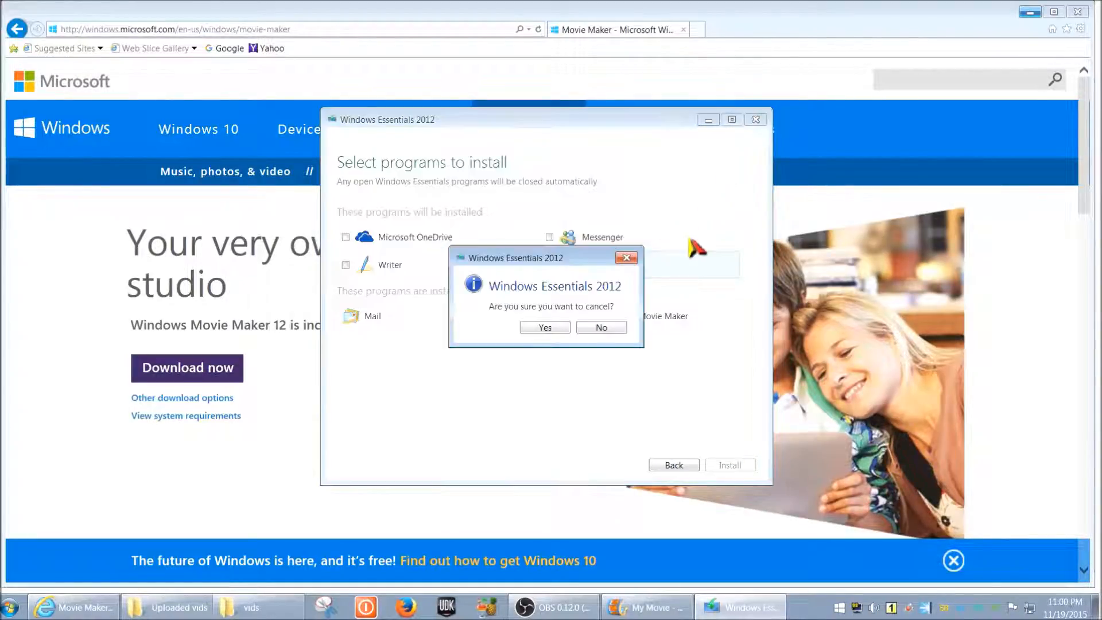
{"action": "left_click", "coordinate": [541, 326]}
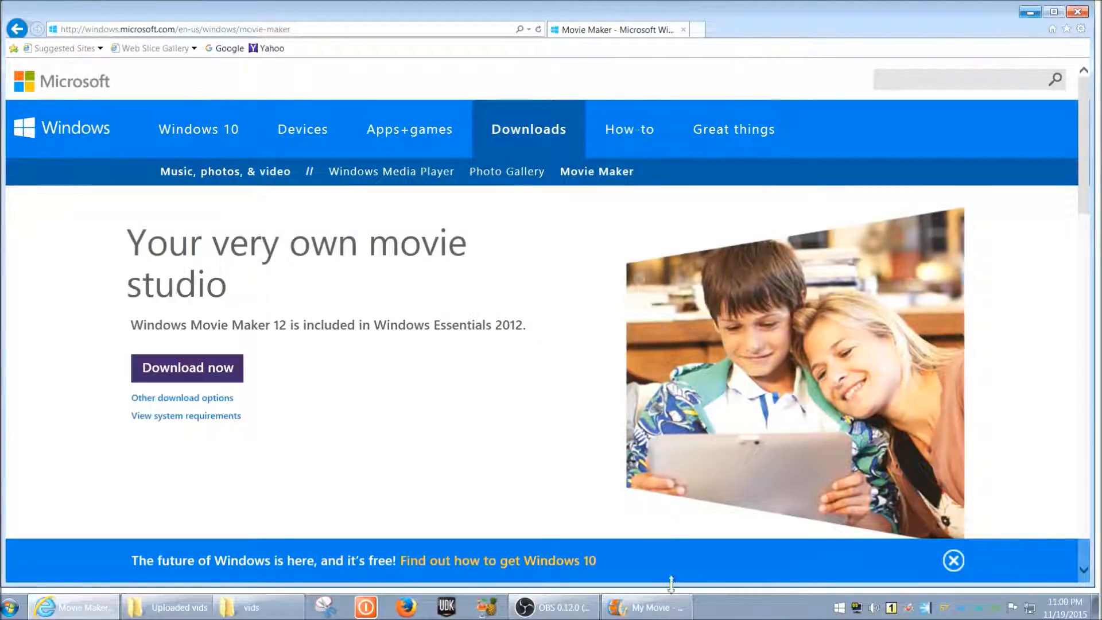
Step: Switch to Movie Maker and add the gameplay video to the empty My Movie project
{"action": "left_click", "coordinate": [655, 613]}
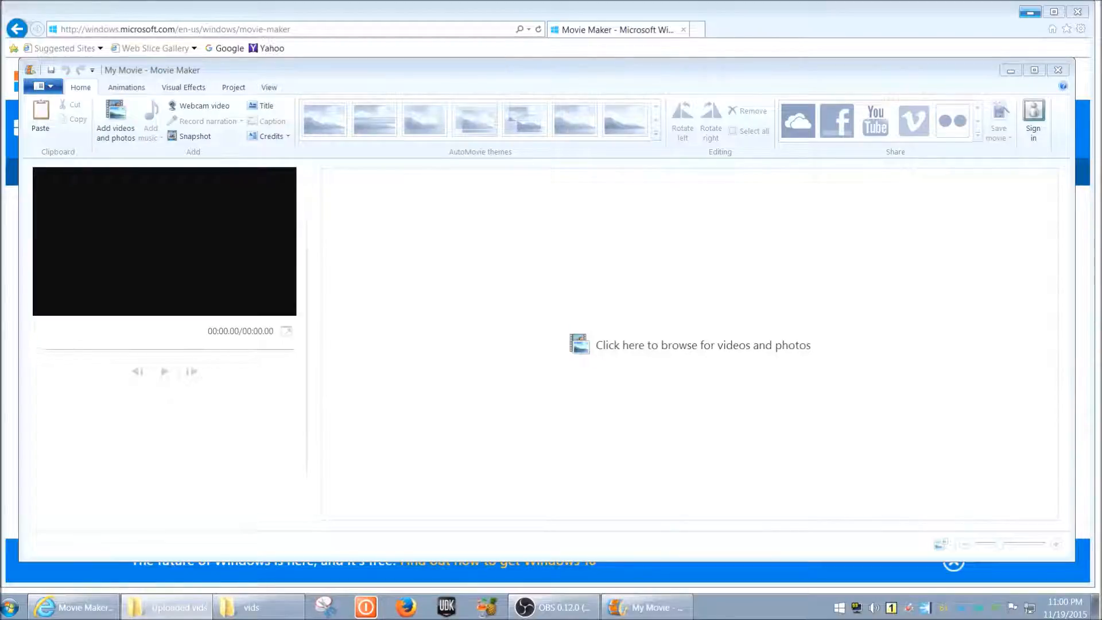
{"action": "left_click_drag", "start_coordinate": [1093, 326], "coordinate": [539, 286]}
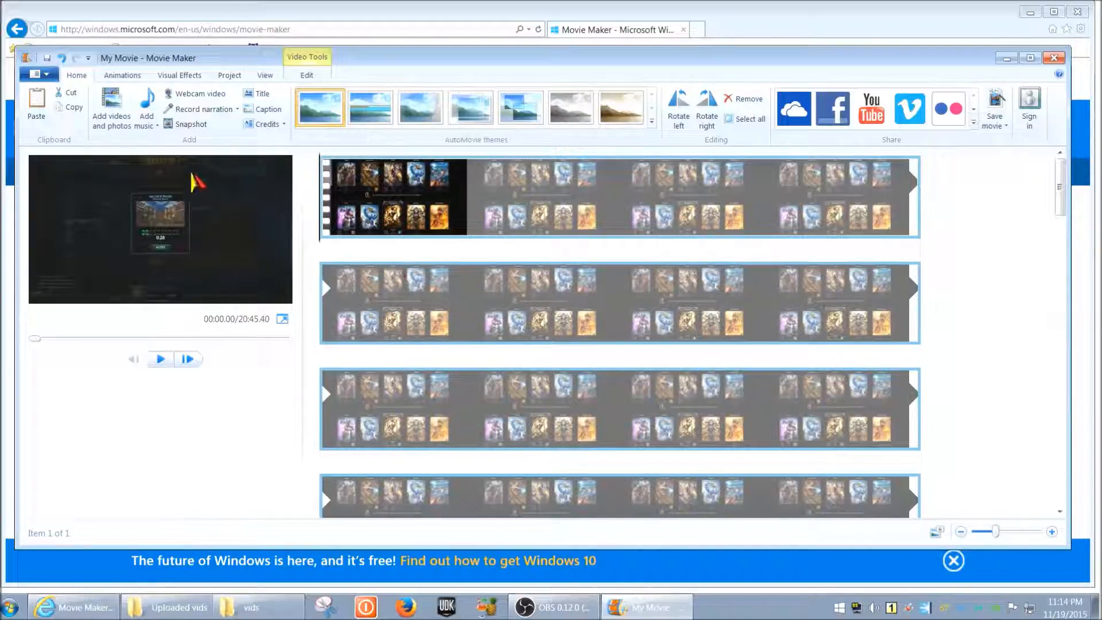
{"action": "left_click", "coordinate": [156, 126]}
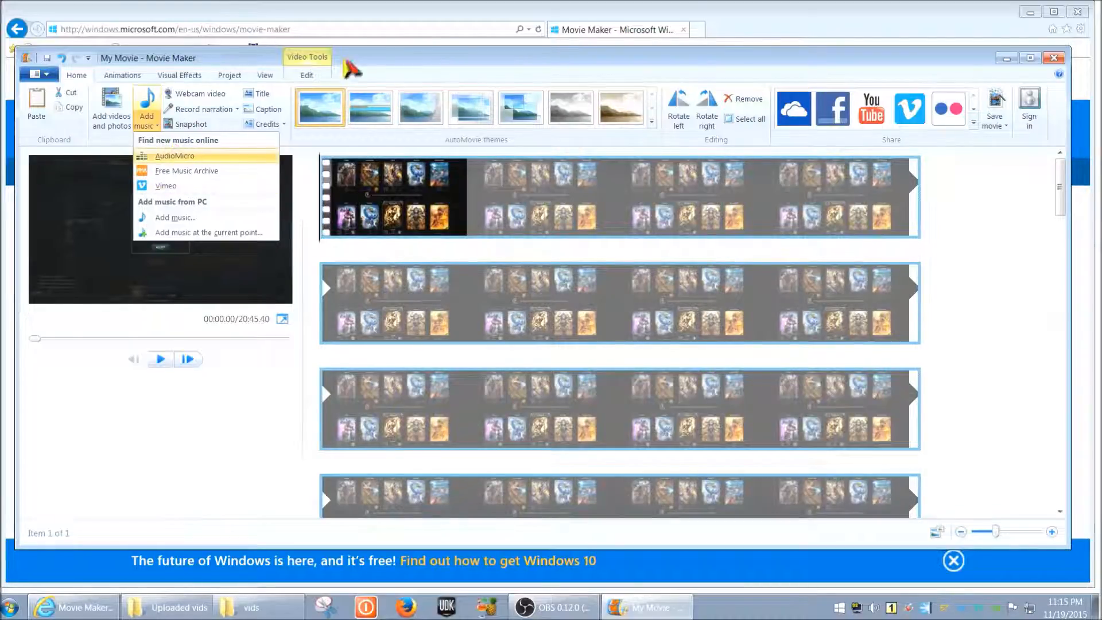
{"action": "left_click", "coordinate": [408, 62]}
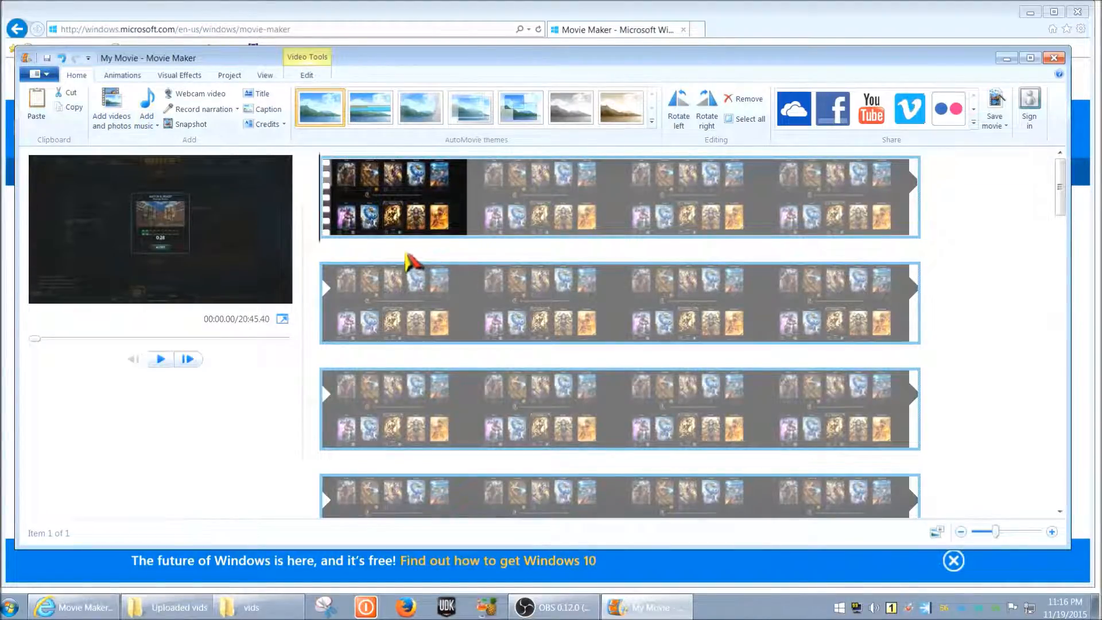
Step: Play the clip from its start, preview it full screen, and pause playback at about 13 seconds
{"action": "mouse_move", "coordinate": [323, 238]}
{"action": "left_mouse_down"}
{"action": "mouse_move", "coordinate": [551, 256]}
{"action": "mouse_move", "coordinate": [322, 256]}
{"action": "left_mouse_up"}
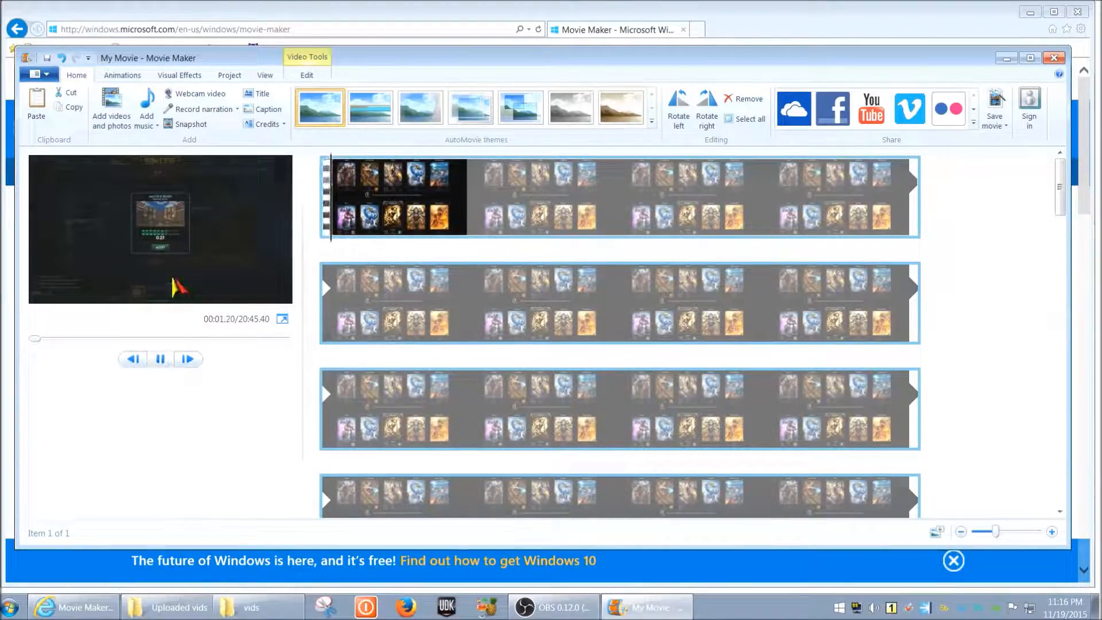
{"action": "left_click", "coordinate": [281, 320]}
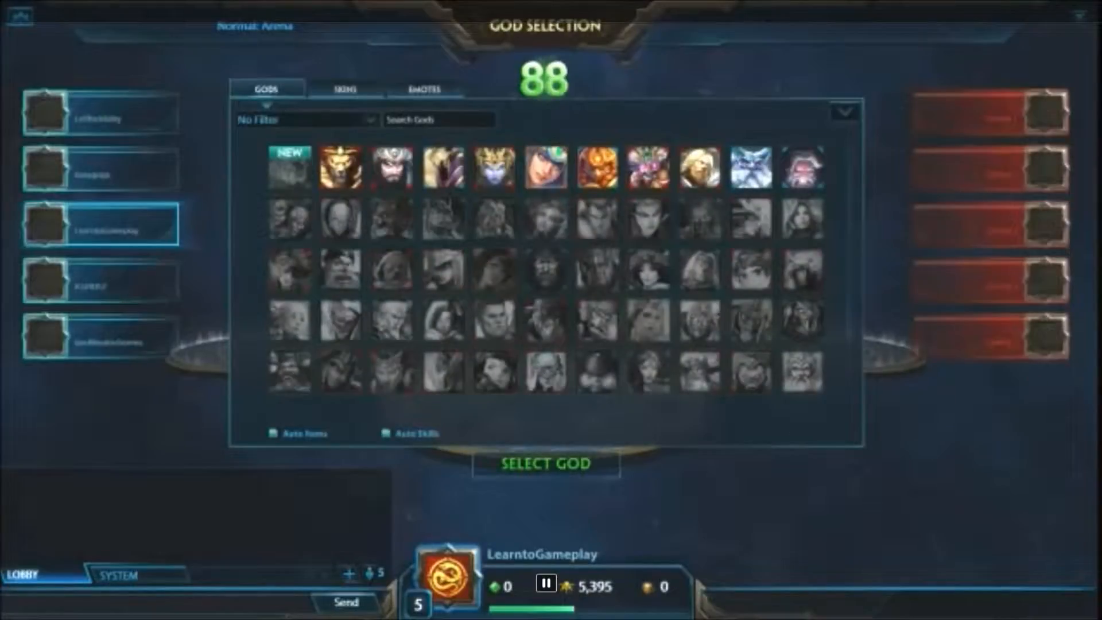
{"action": "key", "text": "Escape"}
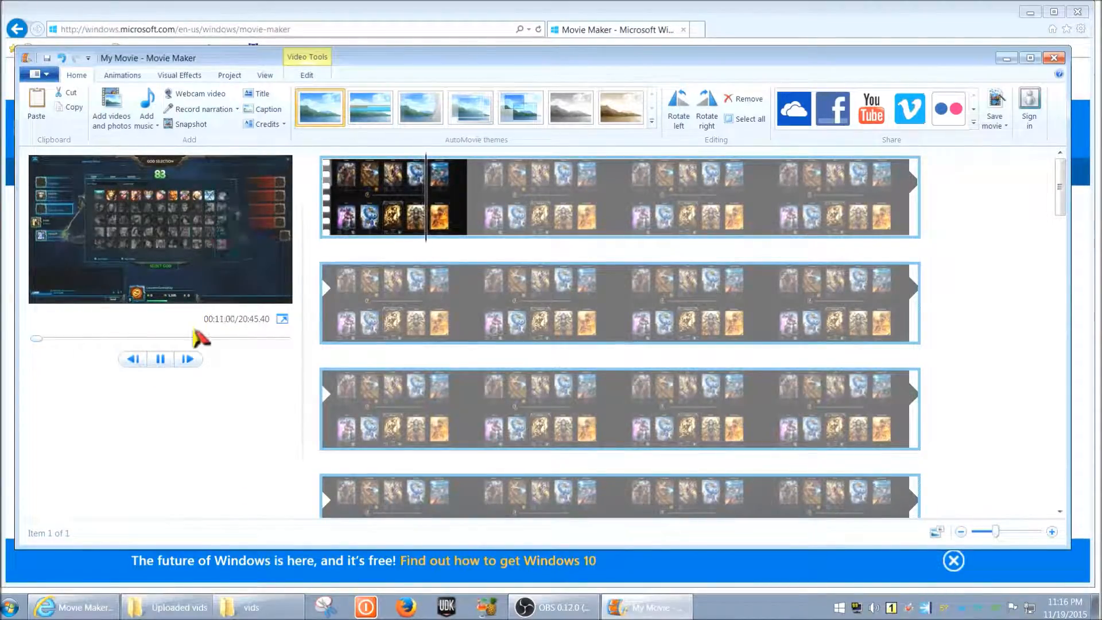
{"action": "left_click", "coordinate": [161, 359]}
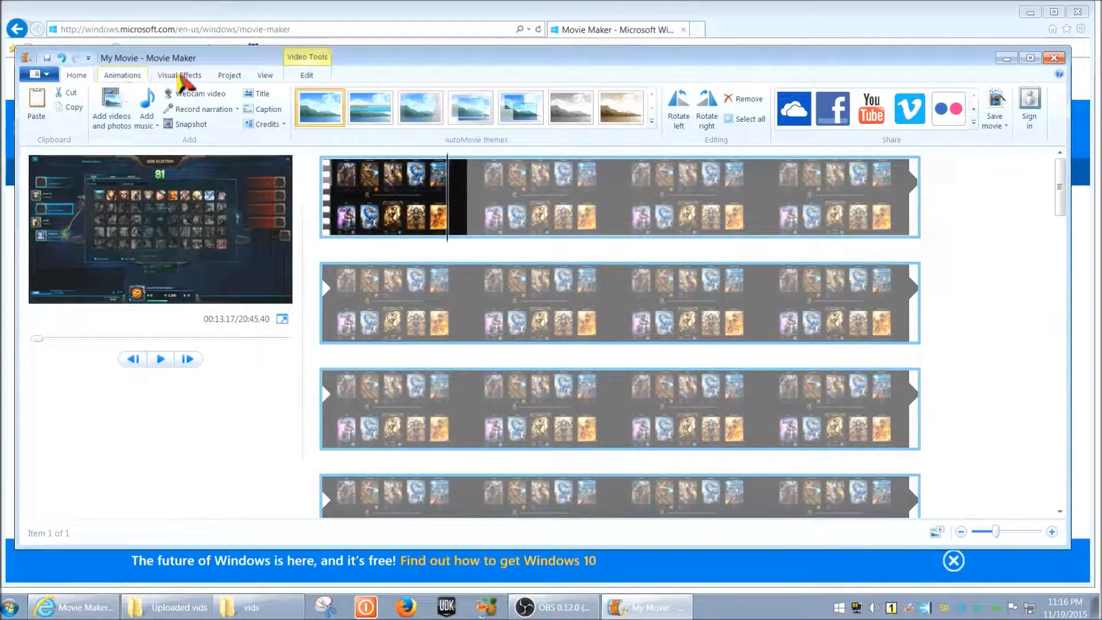
{"action": "left_click", "coordinate": [123, 75]}
{"action": "left_click", "coordinate": [179, 76]}
{"action": "left_click", "coordinate": [229, 75]}
{"action": "left_click", "coordinate": [264, 75]}
{"action": "left_click", "coordinate": [307, 76]}
{"action": "left_click", "coordinate": [76, 75]}
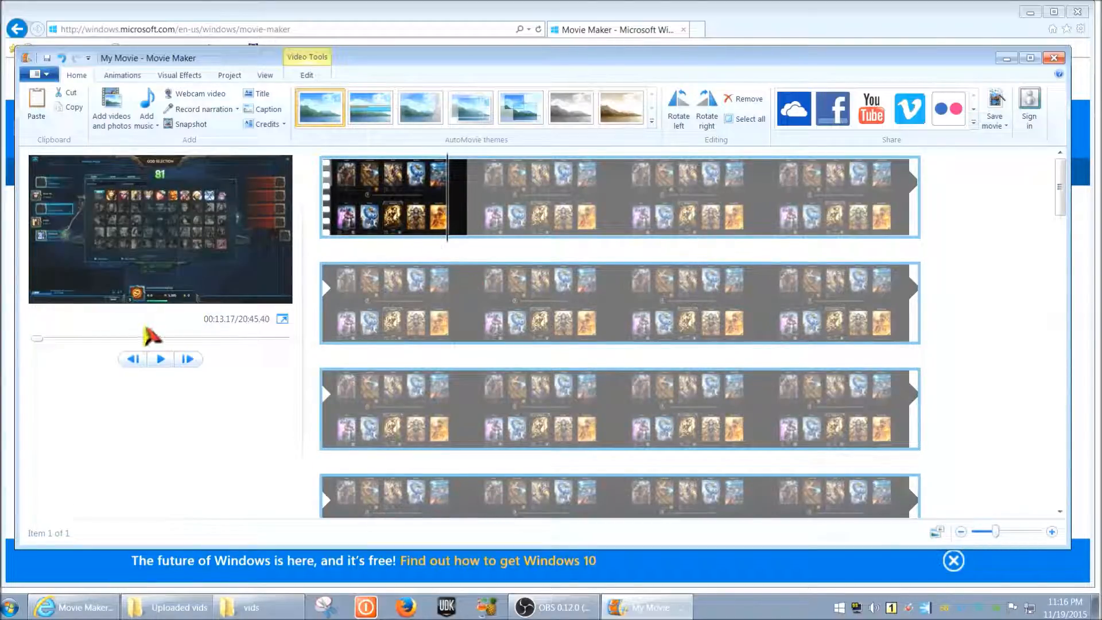
Step: Resume the preview from the current point and pause it at about 16 seconds
{"action": "left_click", "coordinate": [159, 361]}
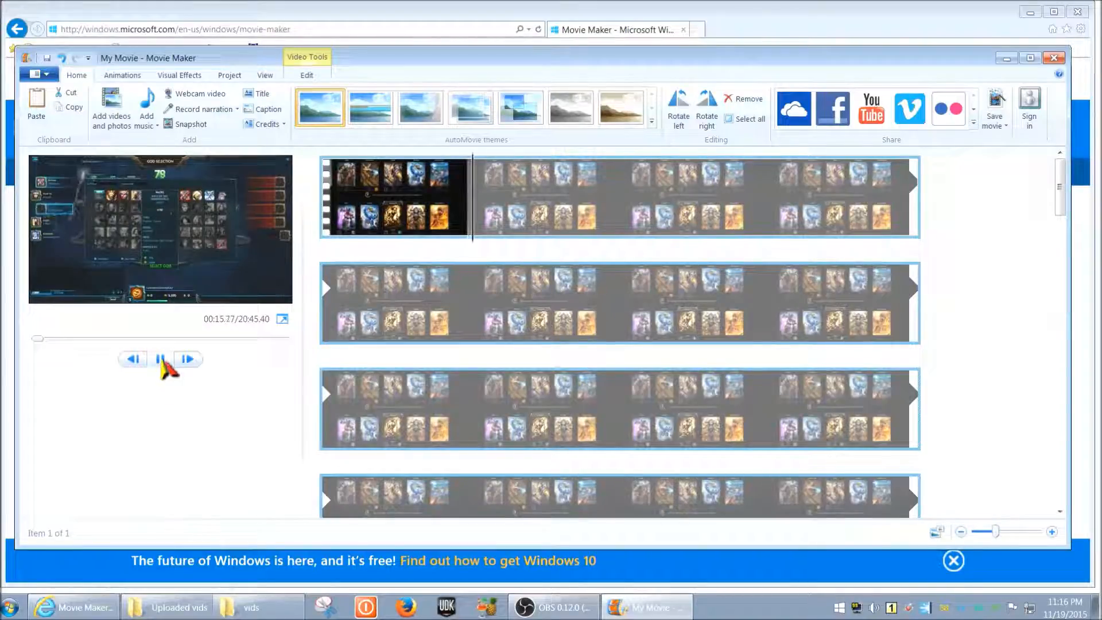
{"action": "left_click", "coordinate": [160, 359]}
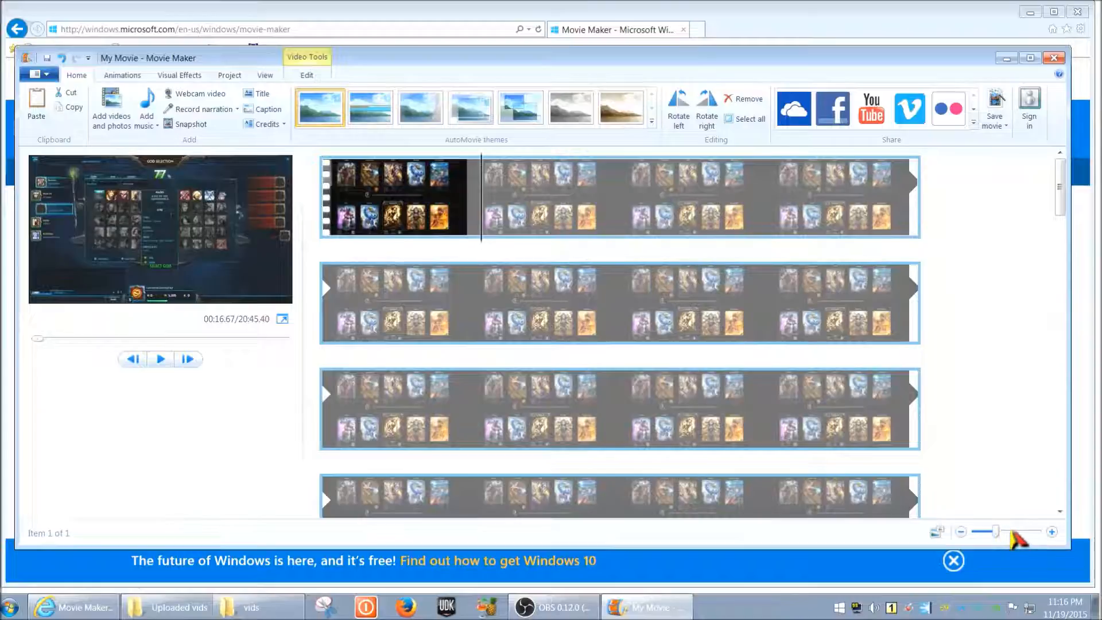
Step: Try several time zoom levels on the timeline, ending zoomed out until the clip fits in a single thumbnail
{"action": "left_click_drag", "start_coordinate": [997, 530], "coordinate": [1002, 530]}
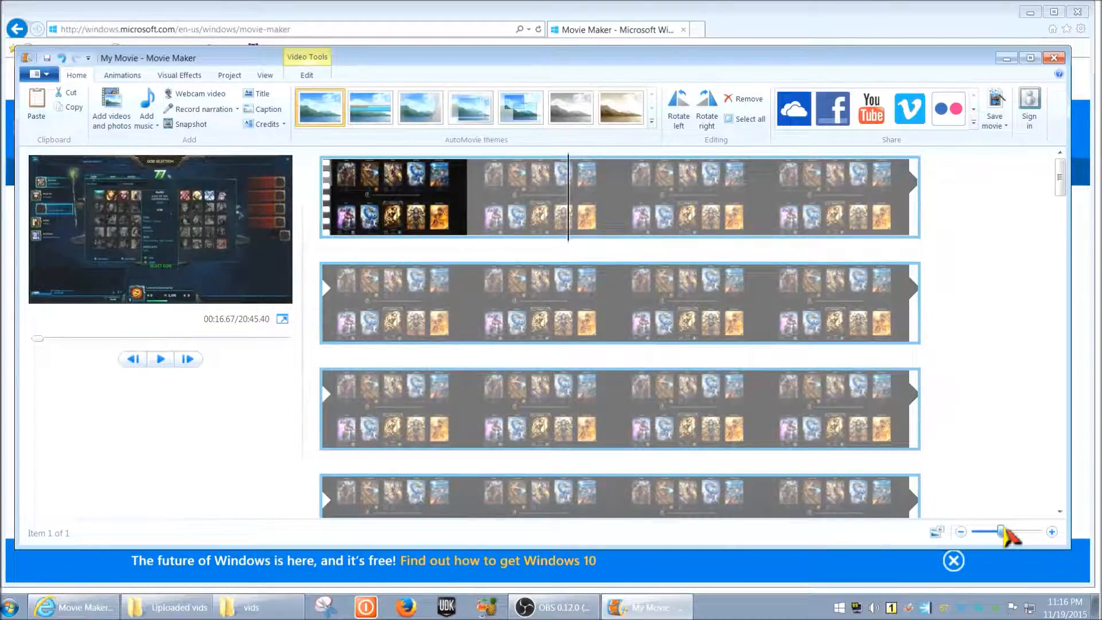
{"action": "scroll", "coordinate": [865, 364], "scroll_direction": "down", "scroll_amount": 1}
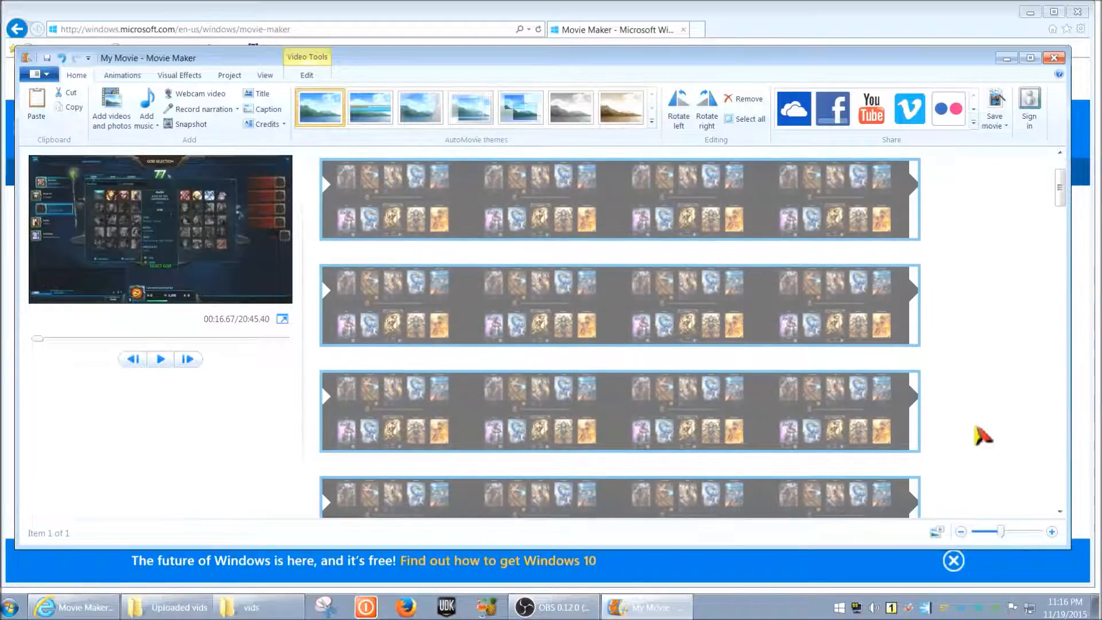
{"action": "left_click_drag", "start_coordinate": [1000, 531], "coordinate": [976, 532]}
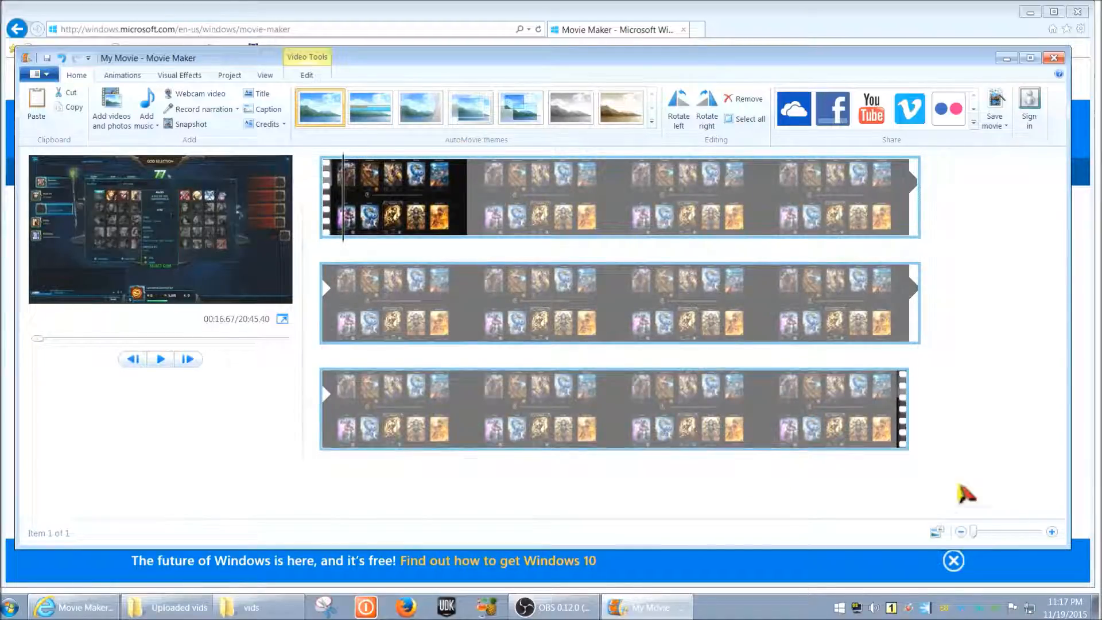
{"action": "left_click", "coordinate": [1052, 531]}
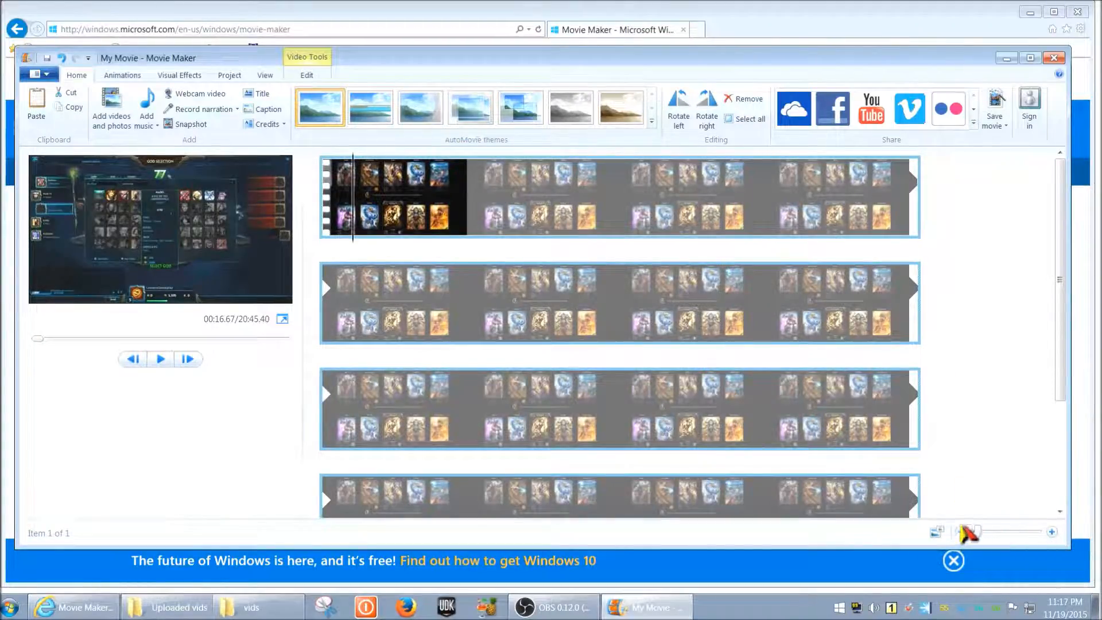
{"action": "left_click", "coordinate": [263, 76]}
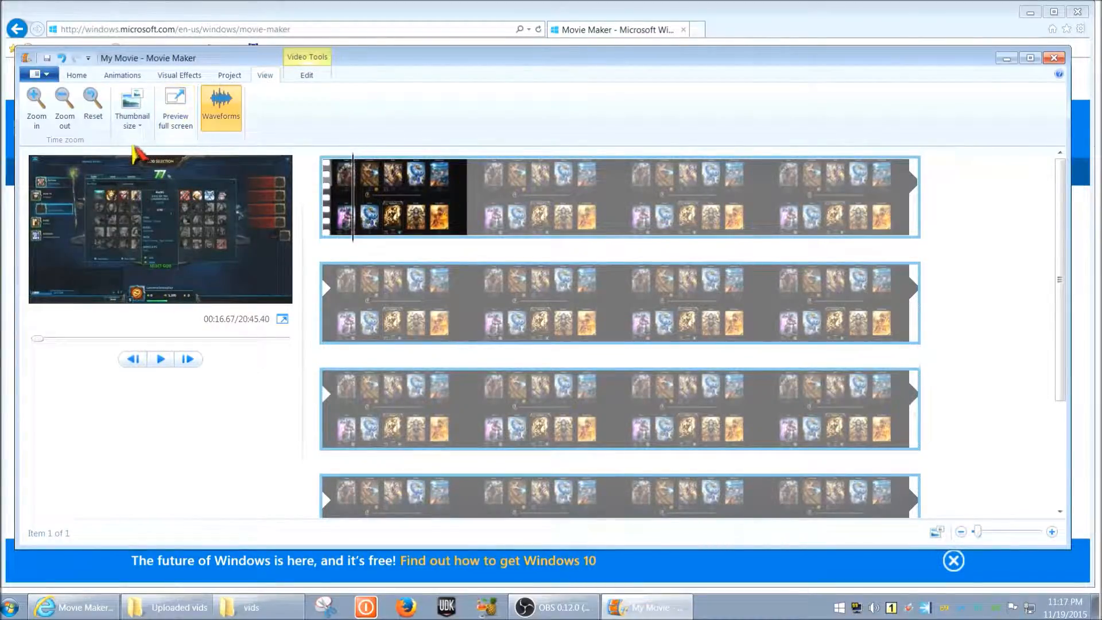
{"action": "left_click", "coordinate": [63, 109]}
{"action": "left_click", "coordinate": [64, 109]}
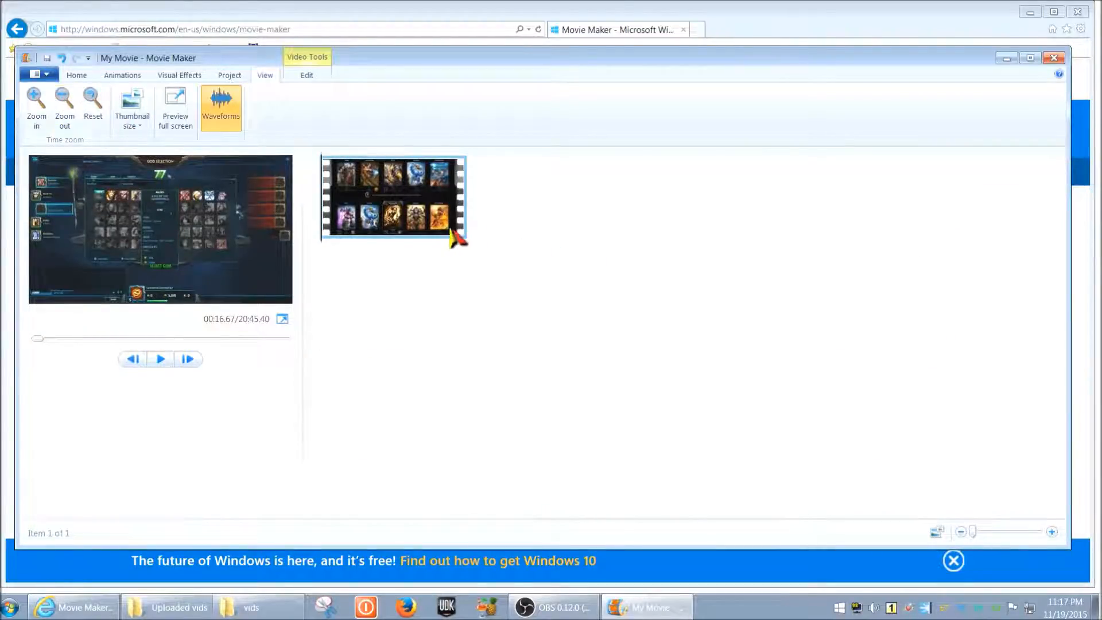
Step: Zoom the timeline back in so the clip spans several rows, and look through the rows at different zoom levels
{"action": "left_click", "coordinate": [1051, 532]}
{"action": "left_click_drag", "start_coordinate": [975, 531], "coordinate": [986, 532]}
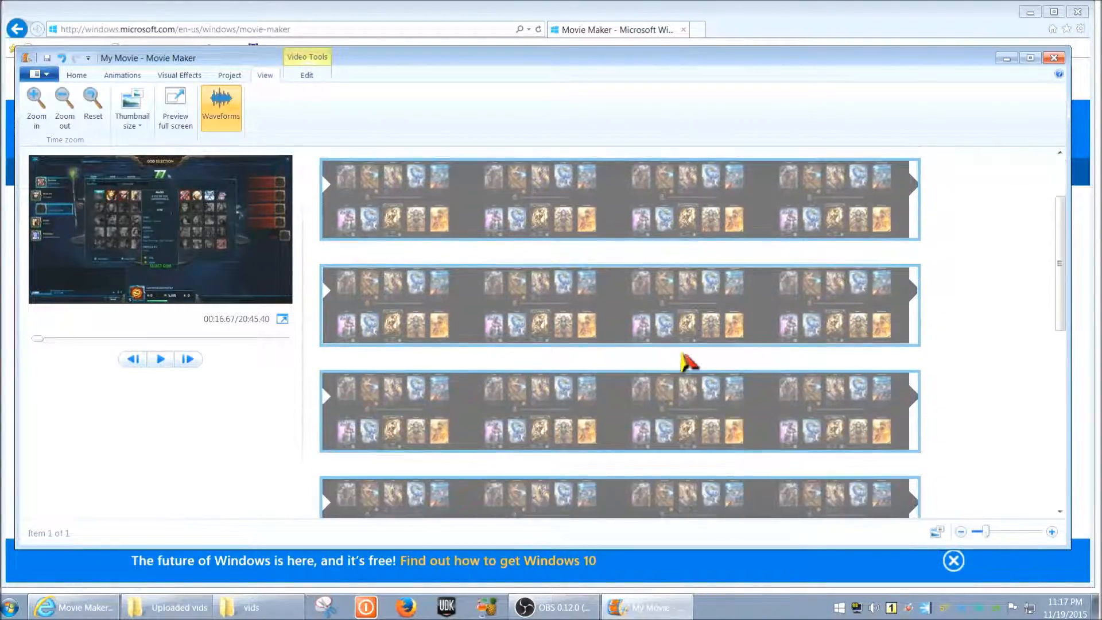
{"action": "scroll", "coordinate": [689, 361], "scroll_direction": "down", "scroll_amount": 1}
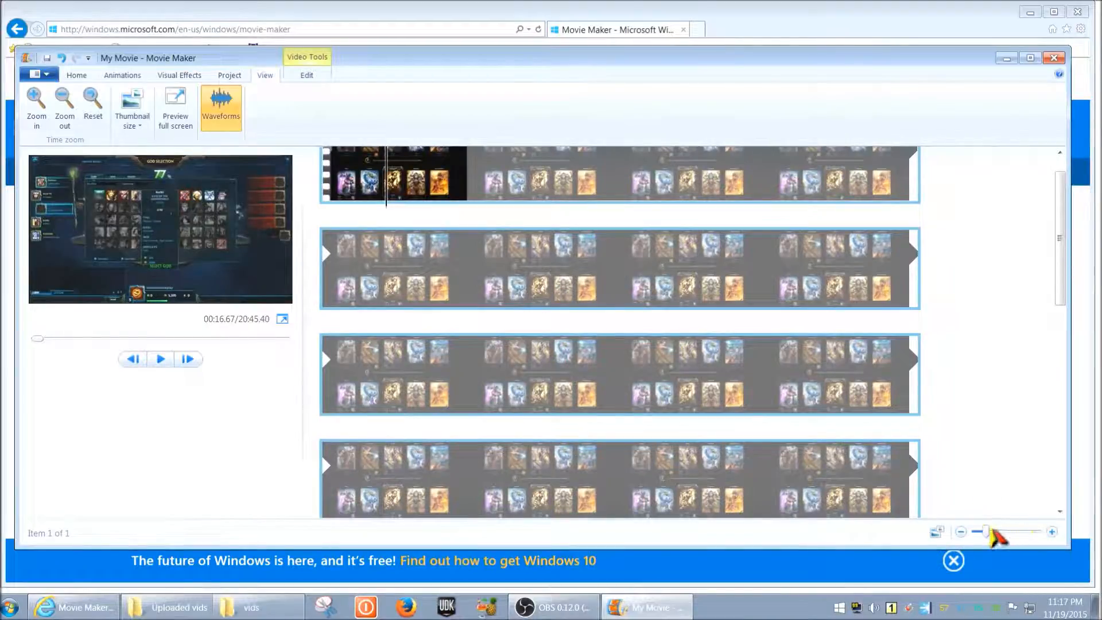
{"action": "left_click_drag", "start_coordinate": [986, 531], "coordinate": [992, 531]}
{"action": "scroll", "coordinate": [1011, 445], "scroll_direction": "down", "scroll_amount": 5}
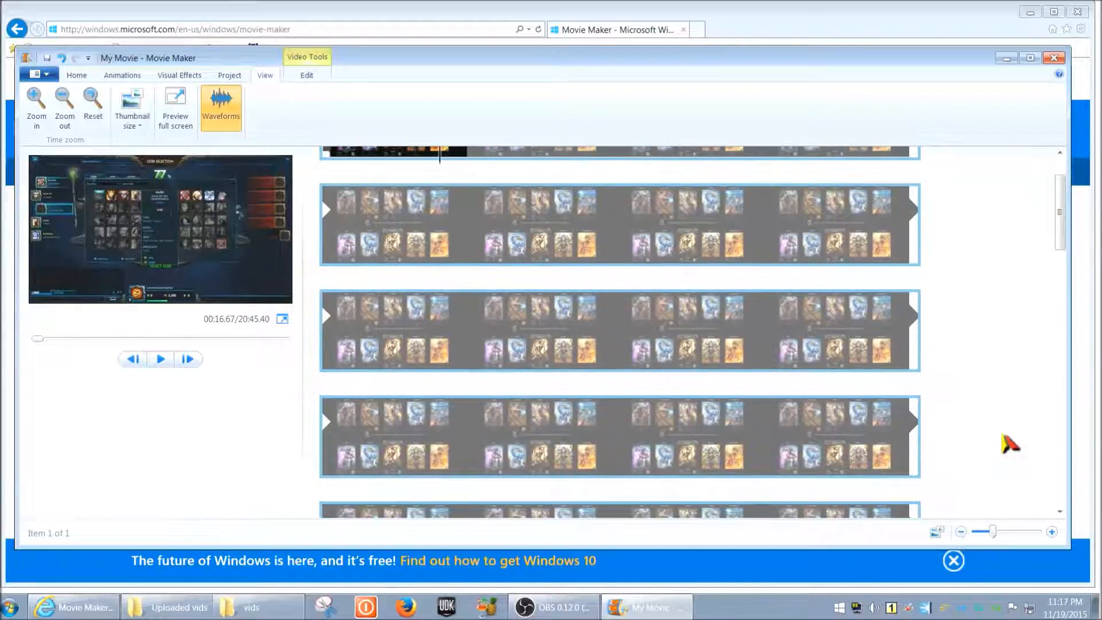
{"action": "scroll", "coordinate": [1010, 444], "scroll_direction": "down", "scroll_amount": 3}
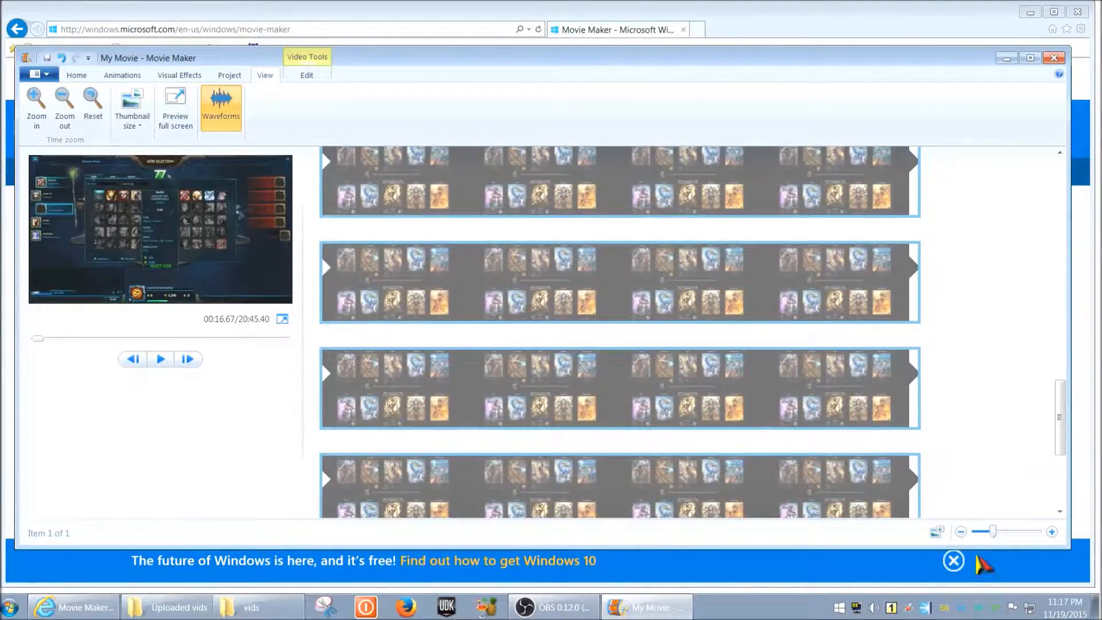
{"action": "left_click_drag", "start_coordinate": [992, 531], "coordinate": [986, 531]}
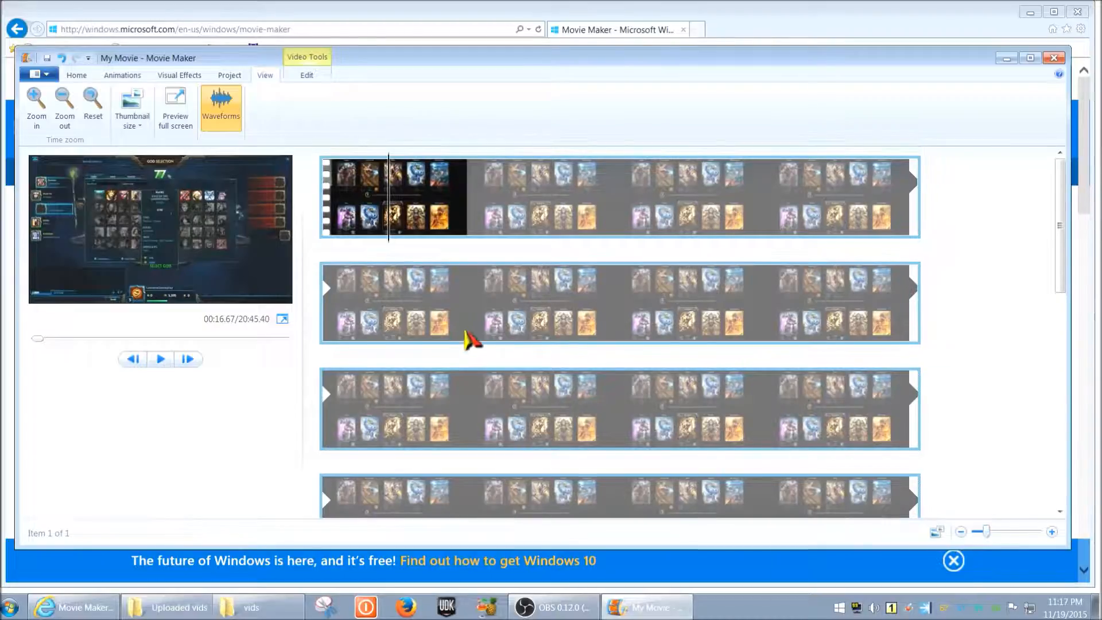
Step: Move the playhead through the clip to about 01:20, and on to about 03:33 in the second timeline row
{"action": "left_click", "coordinate": [76, 75]}
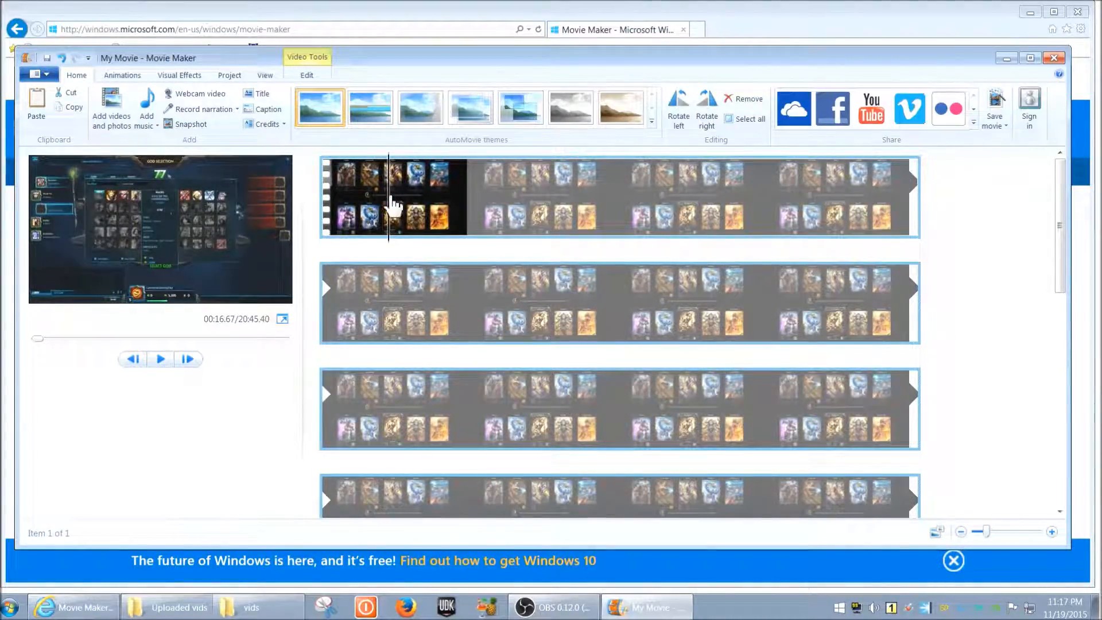
{"action": "left_click_drag", "start_coordinate": [414, 198], "coordinate": [656, 220]}
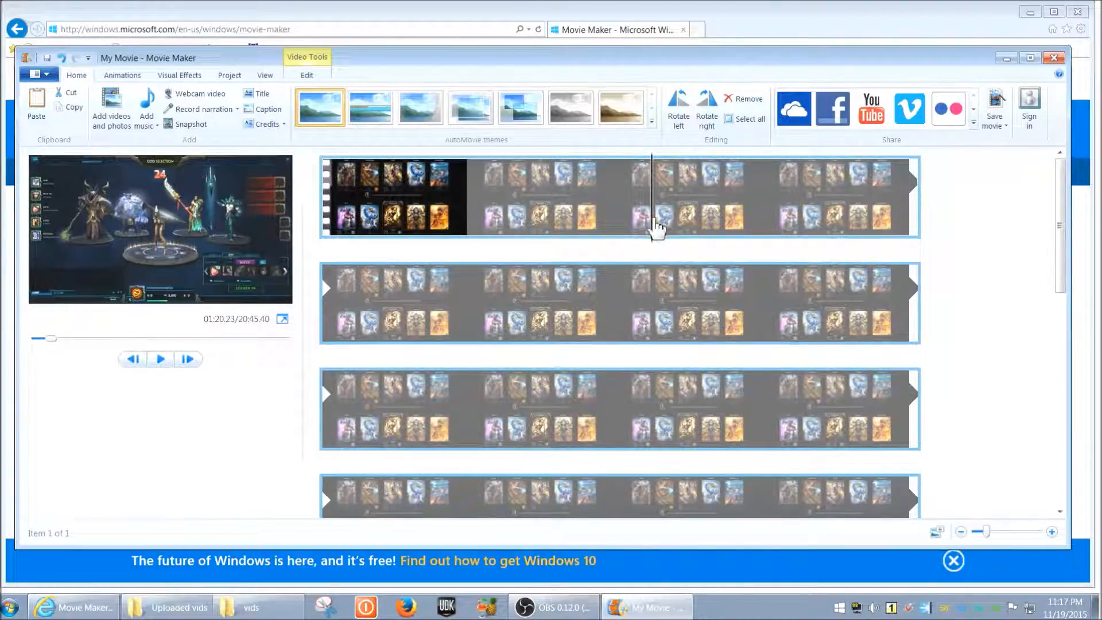
{"action": "left_click", "coordinate": [659, 296]}
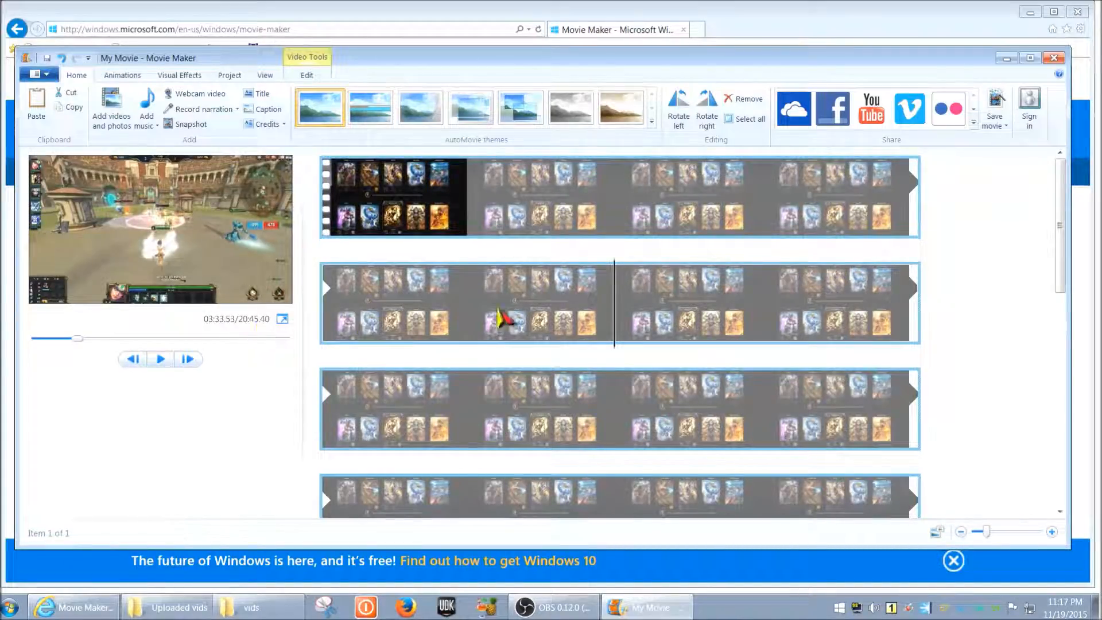
Step: Position the playhead in the third timeline row and split the gameplay clip at about 05:39
{"action": "left_click", "coordinate": [762, 330]}
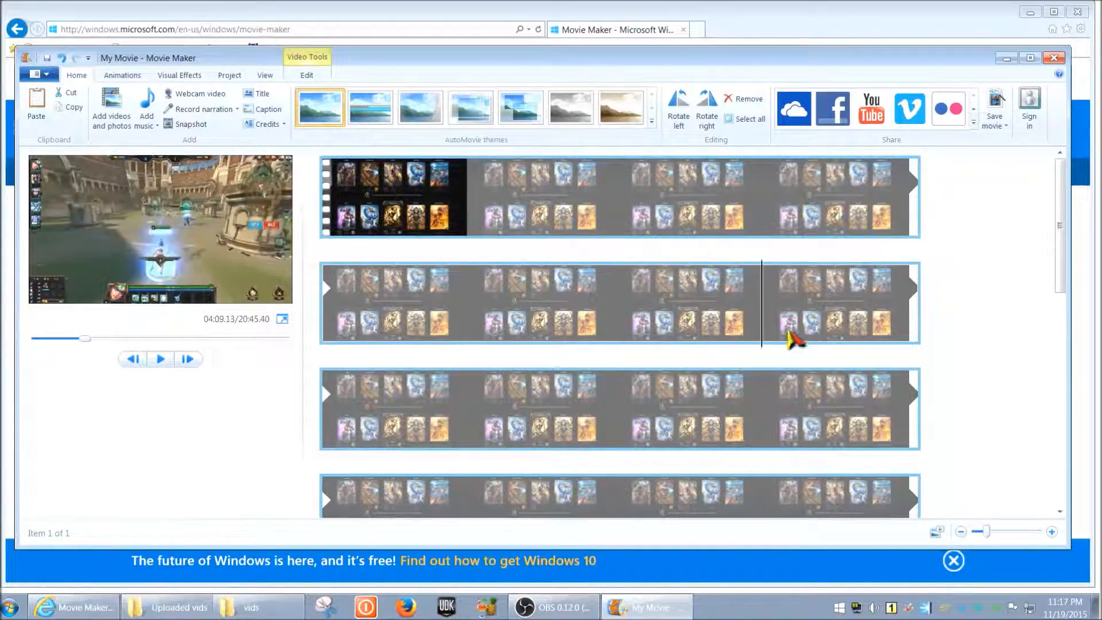
{"action": "left_click", "coordinate": [585, 408]}
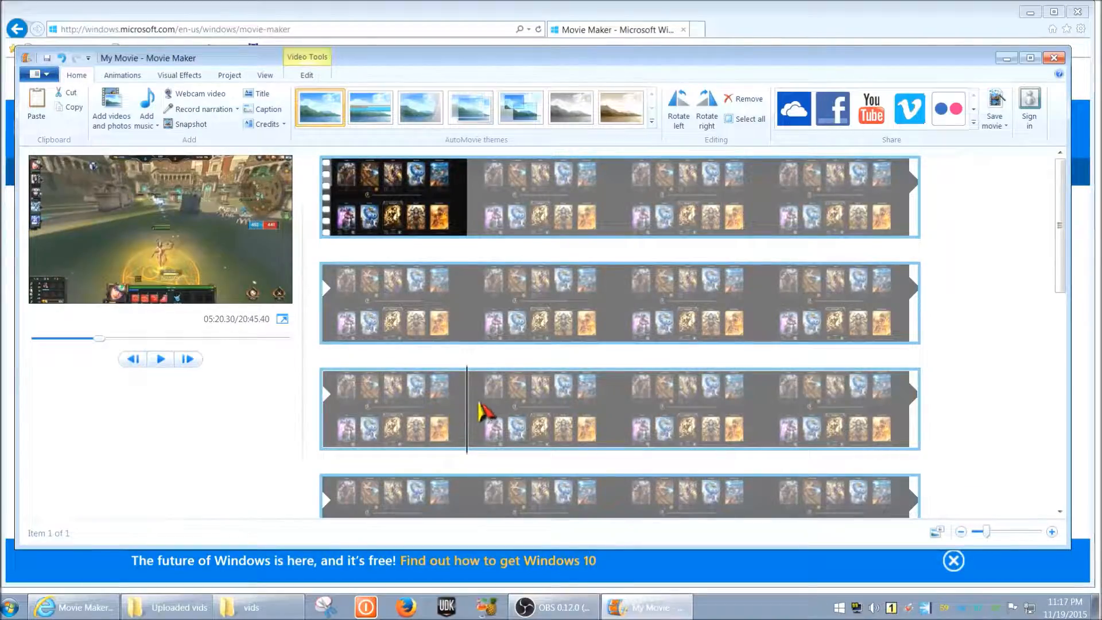
{"action": "left_click_drag", "start_coordinate": [470, 409], "coordinate": [551, 407]}
{"action": "left_click", "coordinate": [548, 402]}
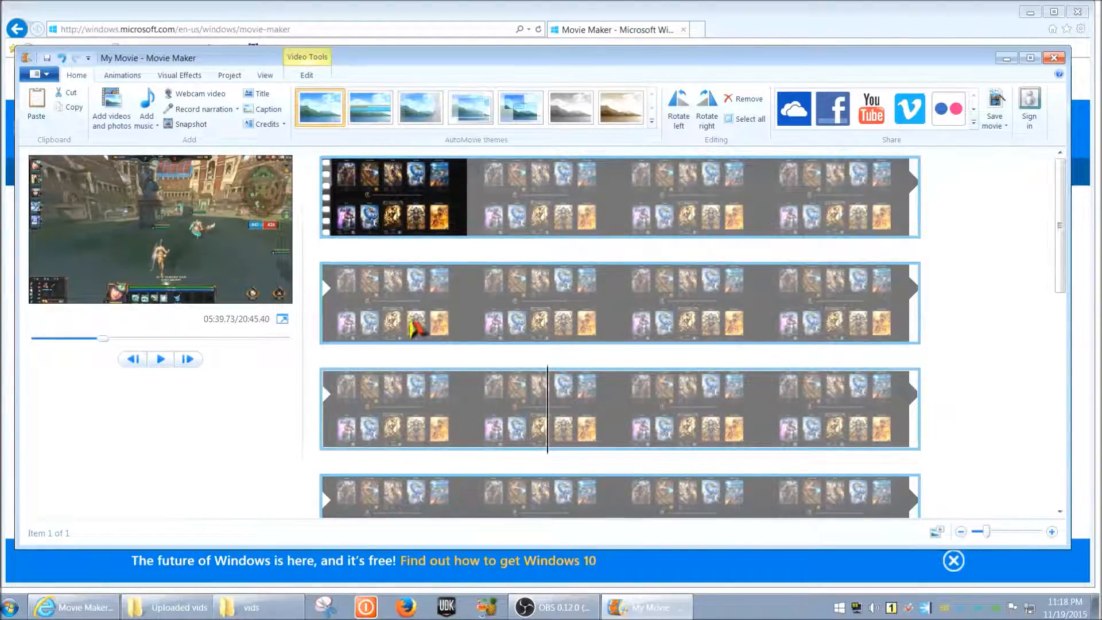
{"action": "left_click", "coordinate": [307, 75]}
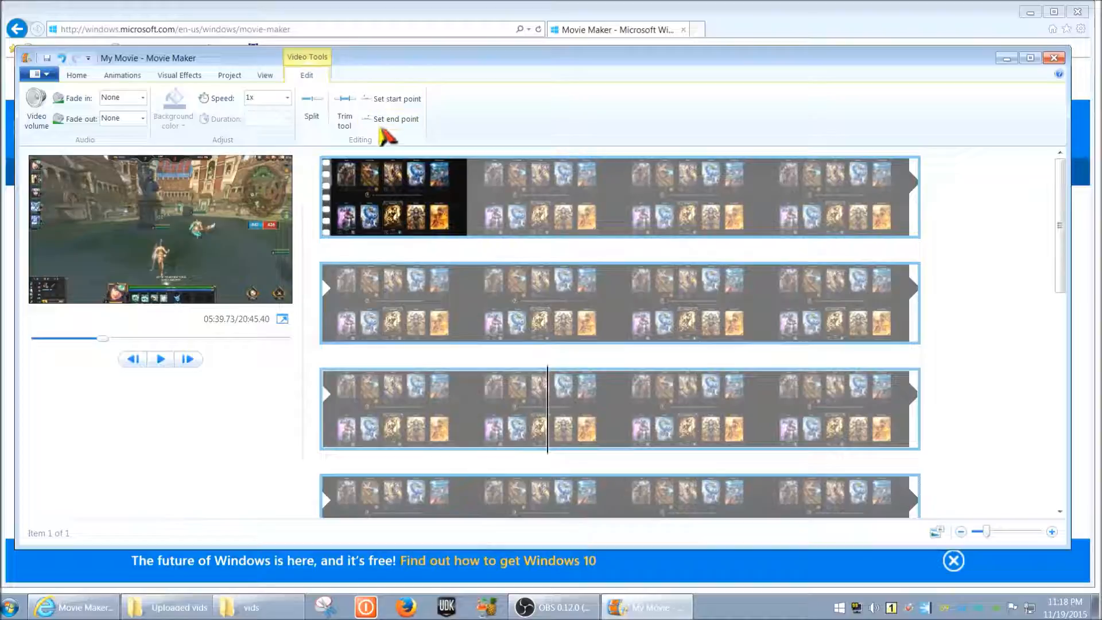
{"action": "left_click", "coordinate": [314, 118]}
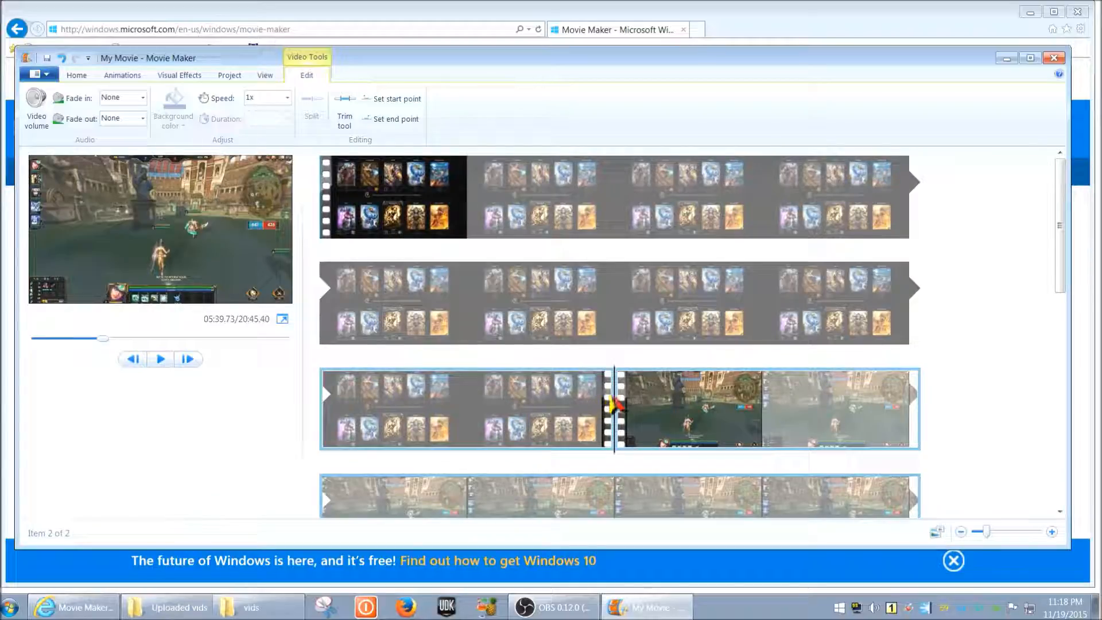
Step: Split the second part of the video at about 06:30
{"action": "mouse_move", "coordinate": [619, 402]}
{"action": "left_mouse_down"}
{"action": "mouse_move", "coordinate": [544, 401]}
{"action": "mouse_move", "coordinate": [620, 397]}
{"action": "left_mouse_up"}
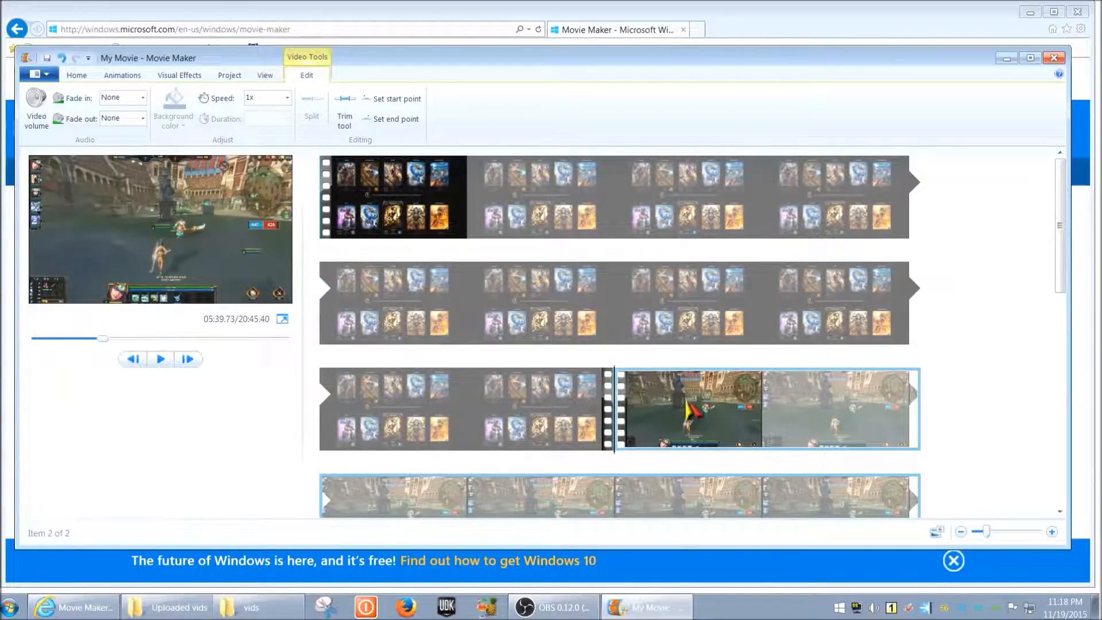
{"action": "left_click_drag", "start_coordinate": [621, 427], "coordinate": [834, 418]}
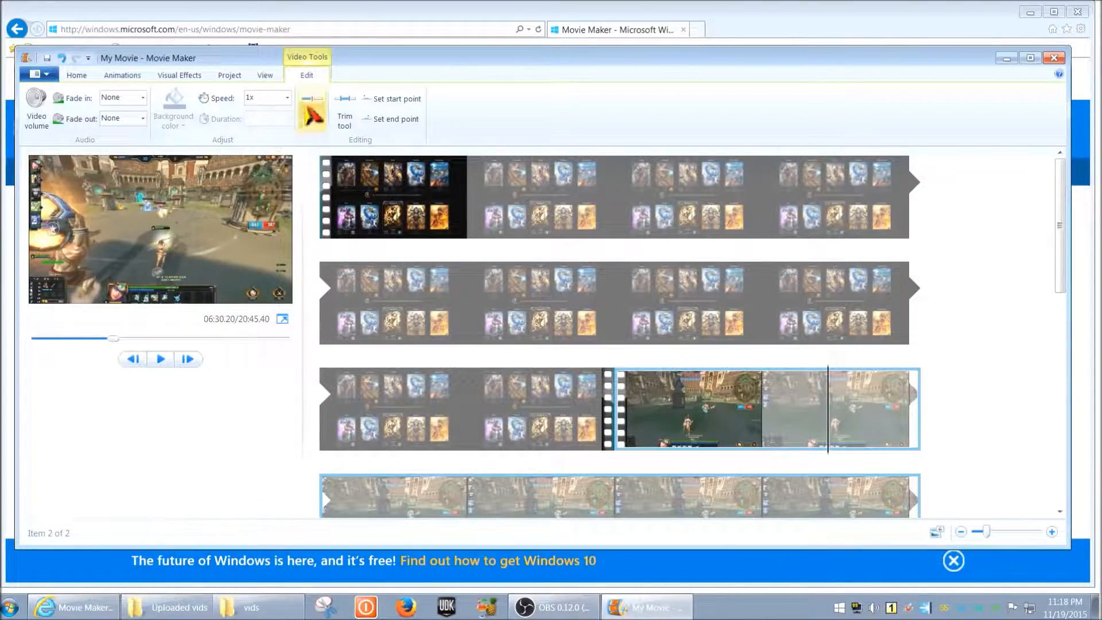
{"action": "left_click", "coordinate": [312, 113]}
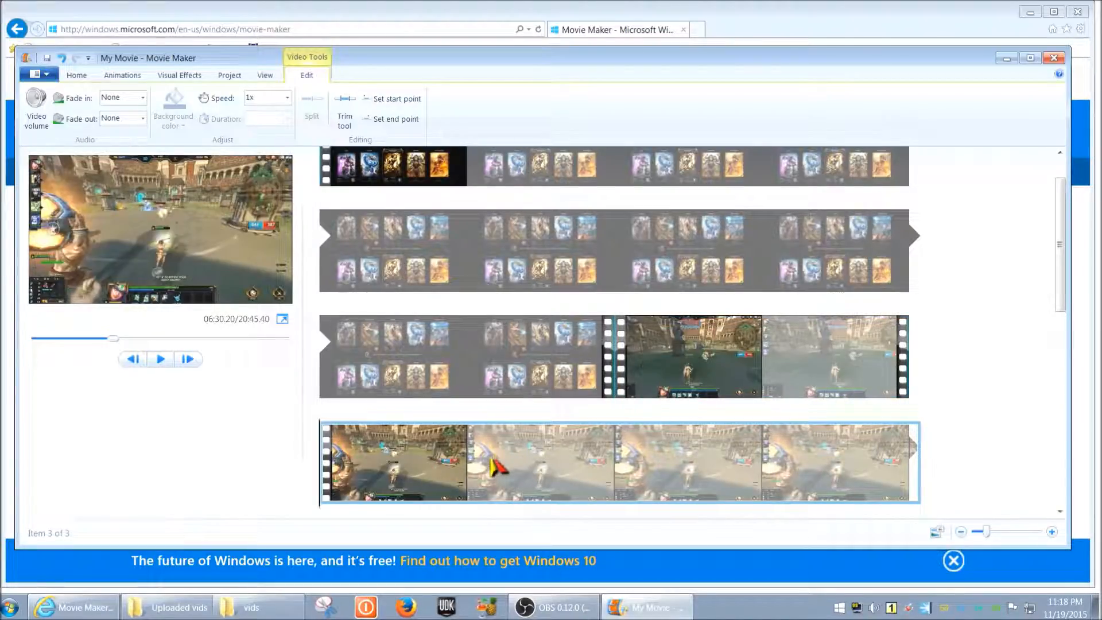
Step: Select the middle, first and last parts of the split video in turn to examine where each one lies
{"action": "left_click", "coordinate": [761, 376]}
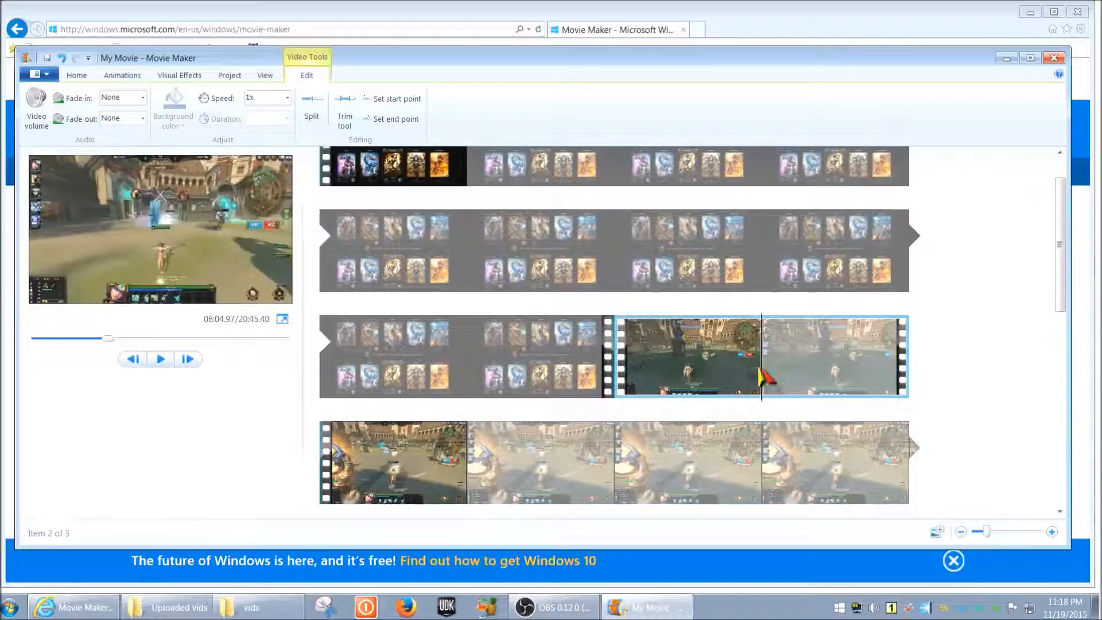
{"action": "left_click", "coordinate": [466, 255]}
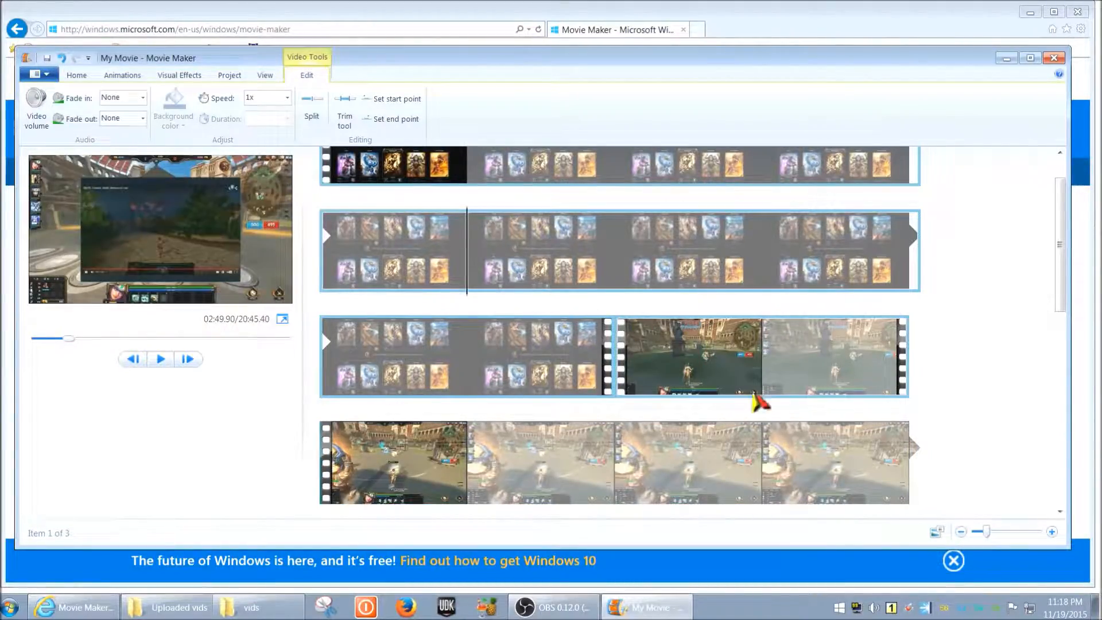
{"action": "left_click", "coordinate": [554, 369]}
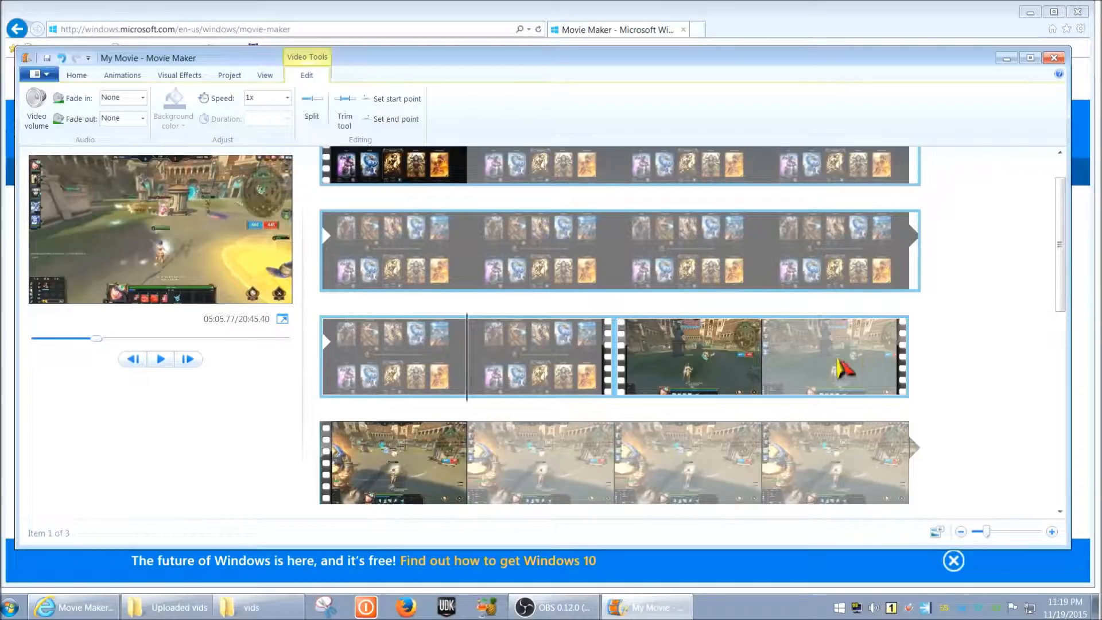
{"action": "left_click", "coordinate": [522, 456]}
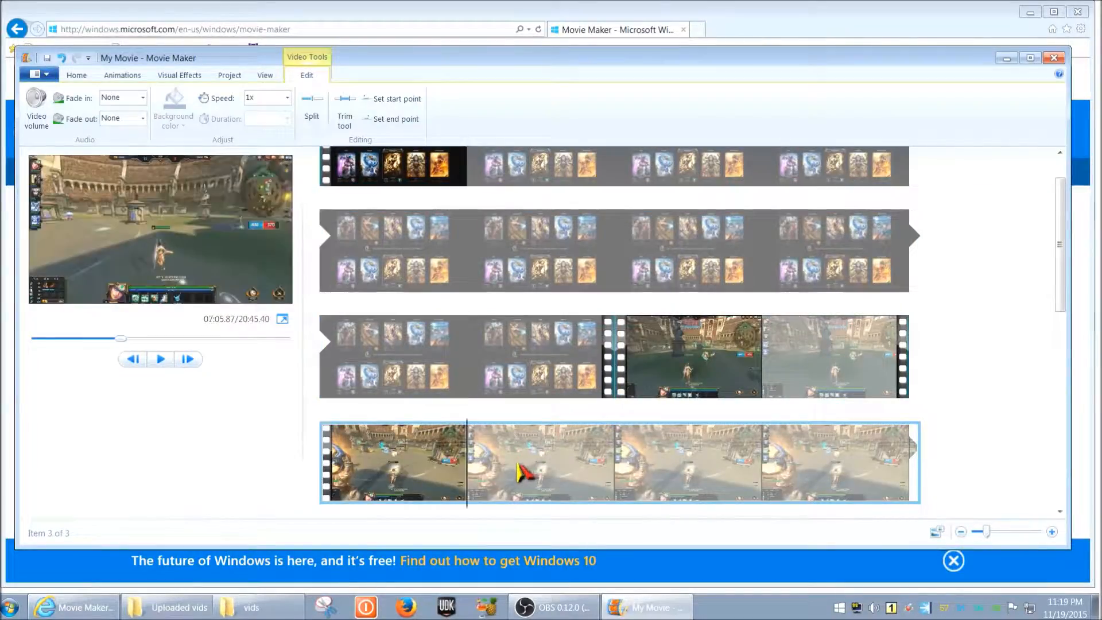
Step: Remove the last part of the split video, from about 06:30 onward, from the project
{"action": "scroll", "coordinate": [439, 464], "scroll_direction": "down", "scroll_amount": 3}
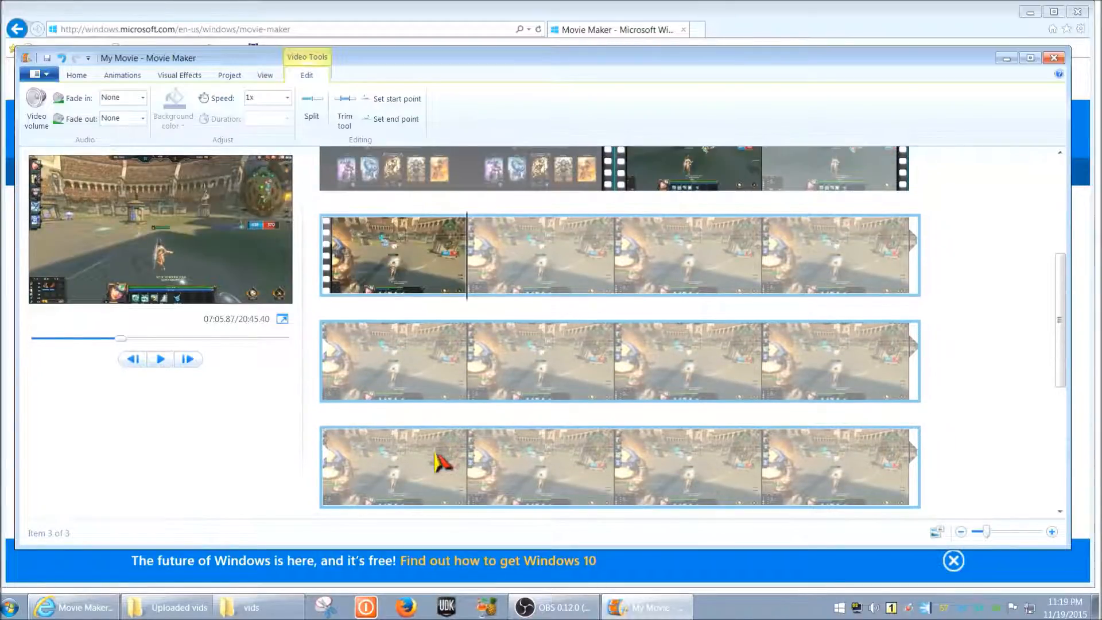
{"action": "scroll", "coordinate": [440, 456], "scroll_direction": "up", "scroll_amount": 2}
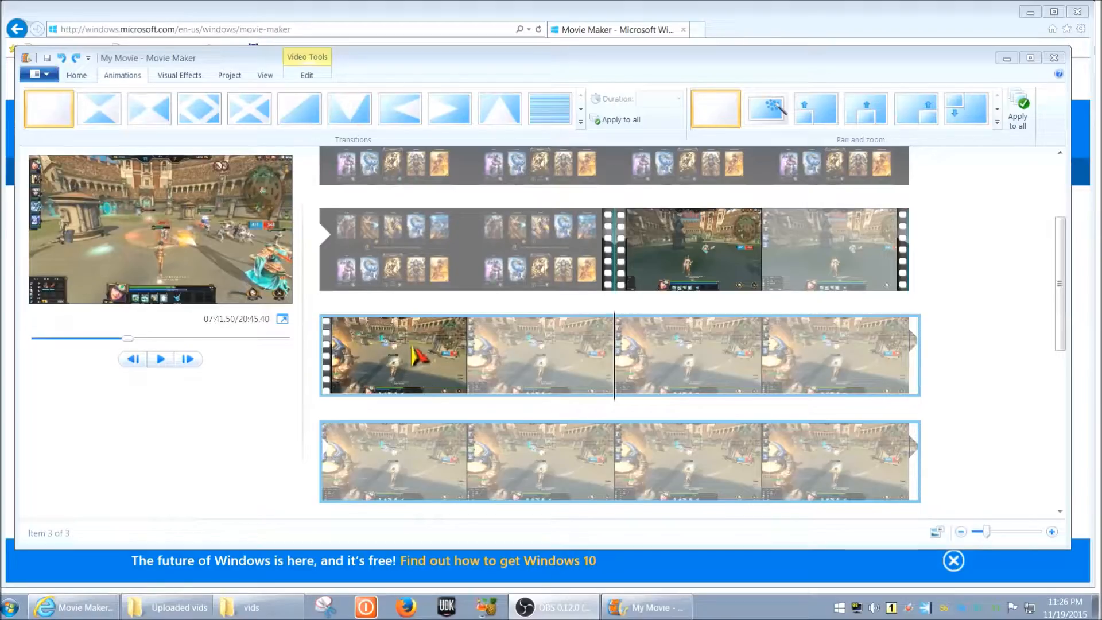
{"action": "right_click", "coordinate": [415, 347]}
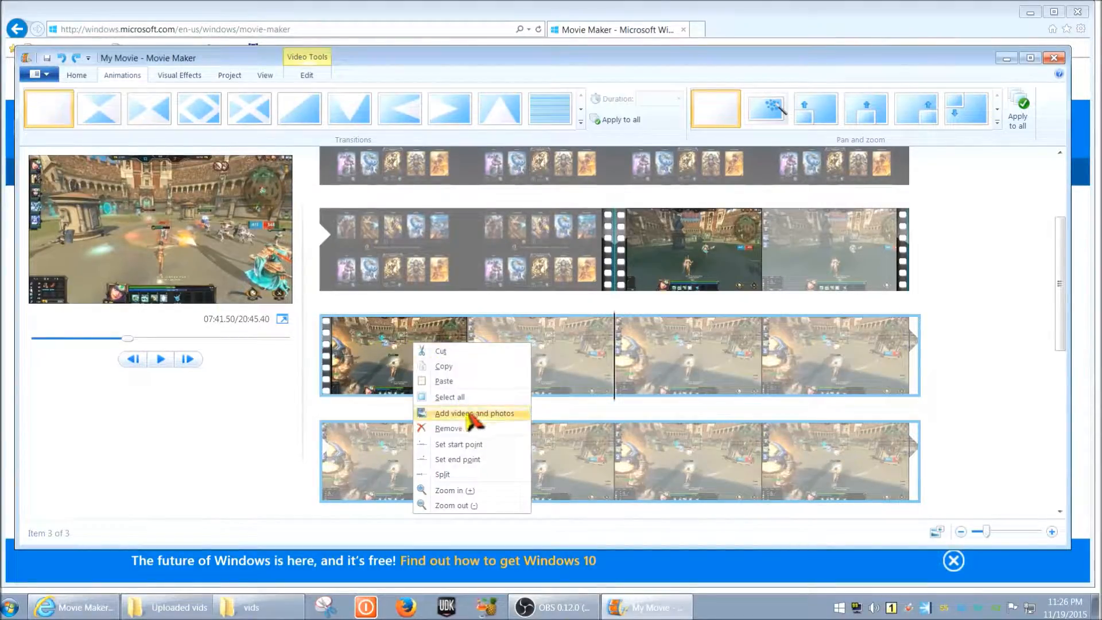
{"action": "left_click", "coordinate": [455, 429]}
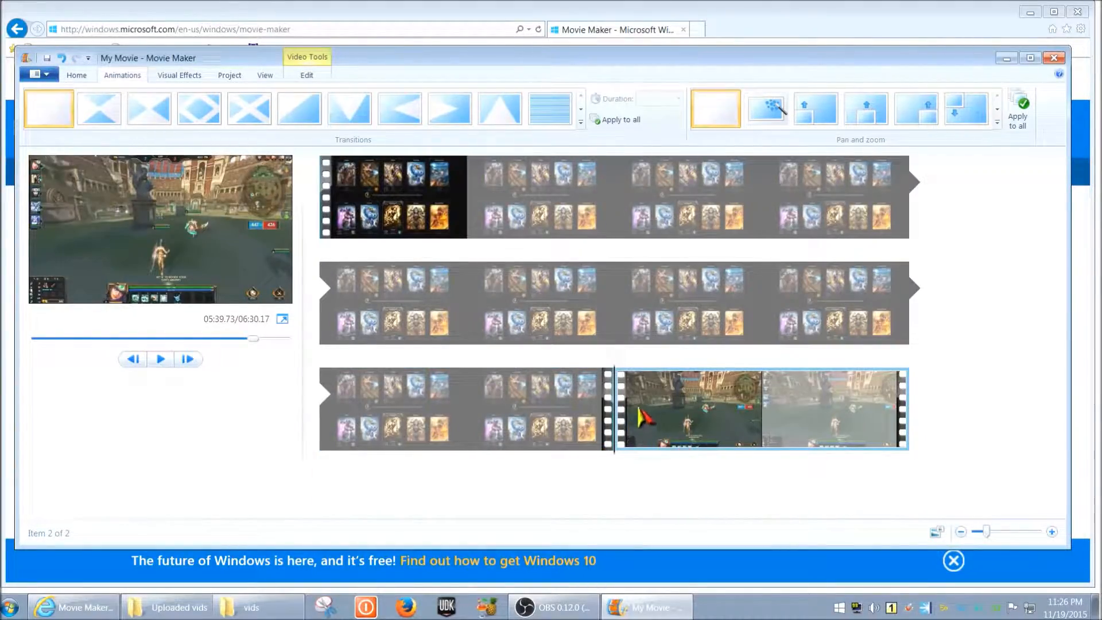
Step: Look through the first remaining clip at about 03:23 and 00:34, and show the editing commands available for it
{"action": "left_click", "coordinate": [78, 75]}
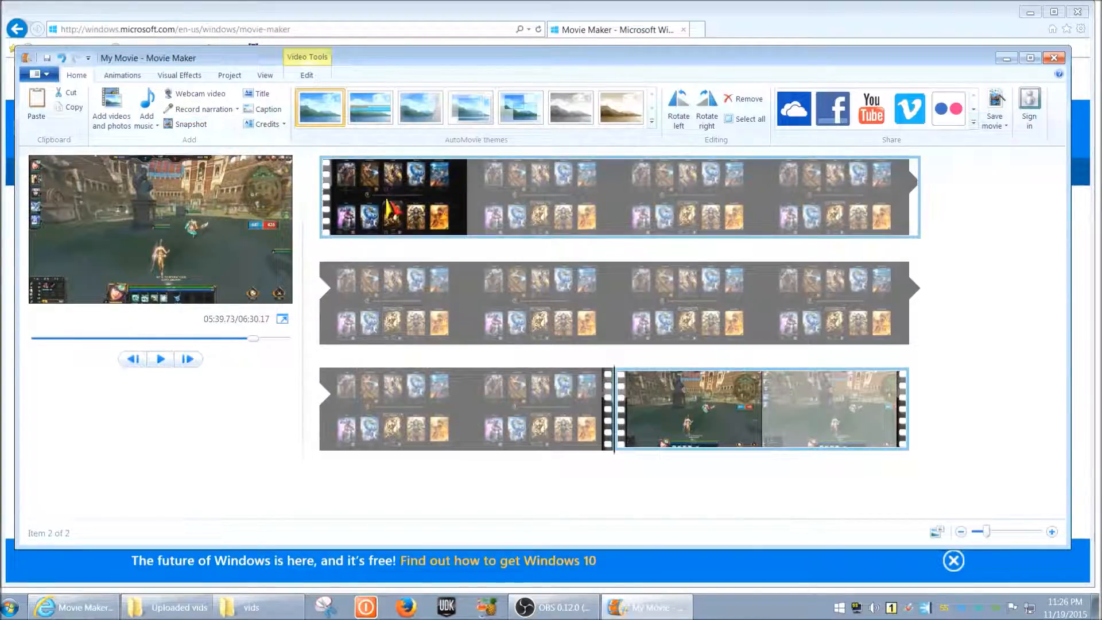
{"action": "left_click", "coordinate": [550, 410]}
{"action": "left_click", "coordinate": [625, 306]}
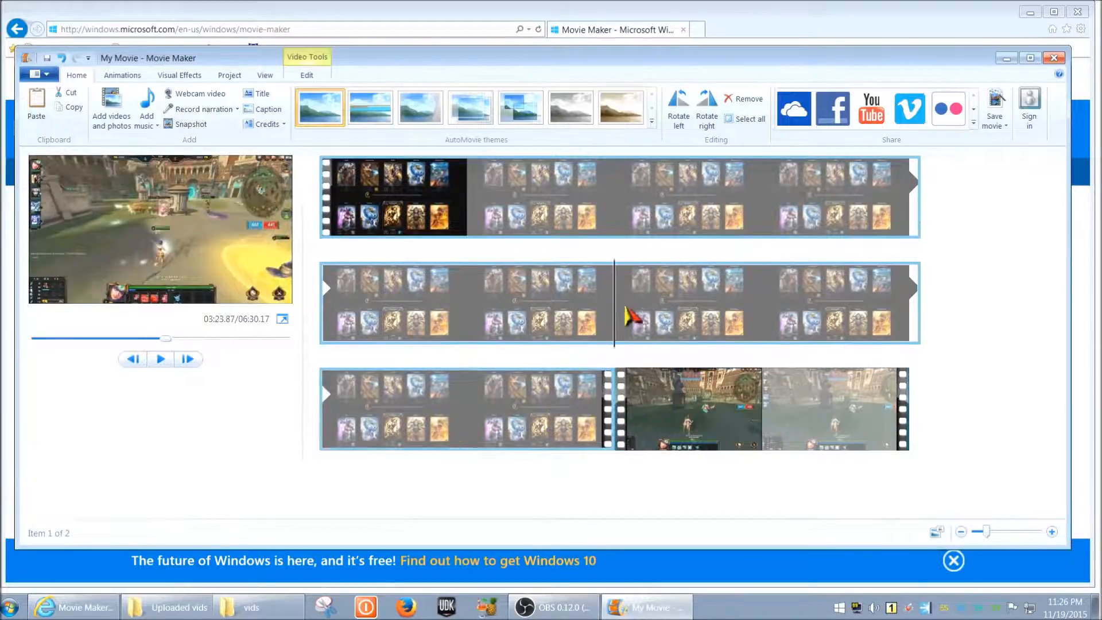
{"action": "left_click", "coordinate": [607, 223]}
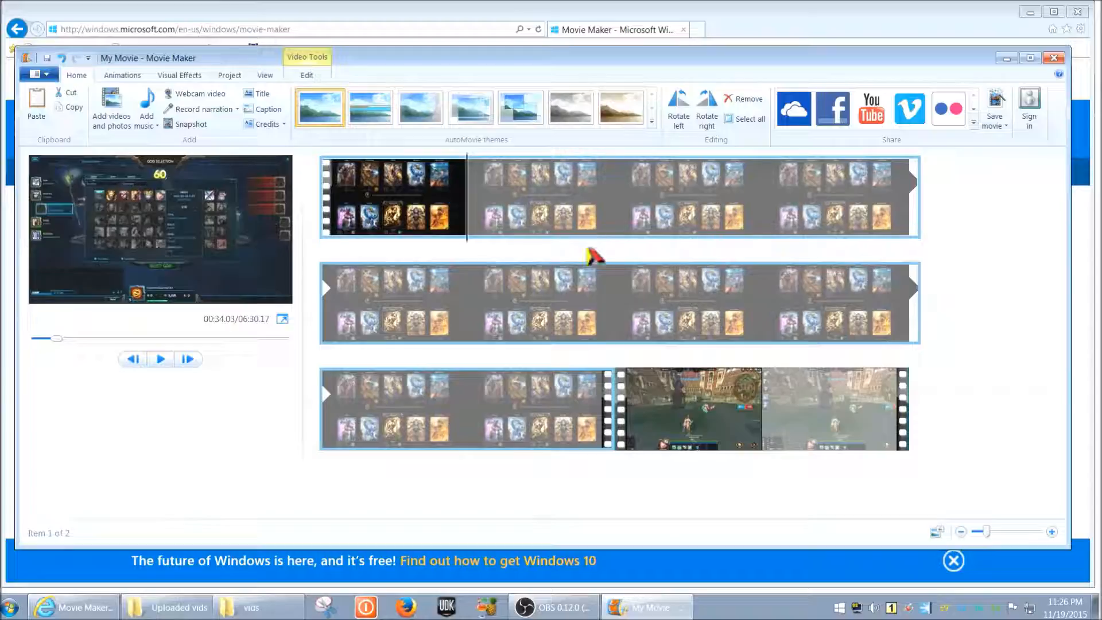
{"action": "right_click", "coordinate": [580, 304]}
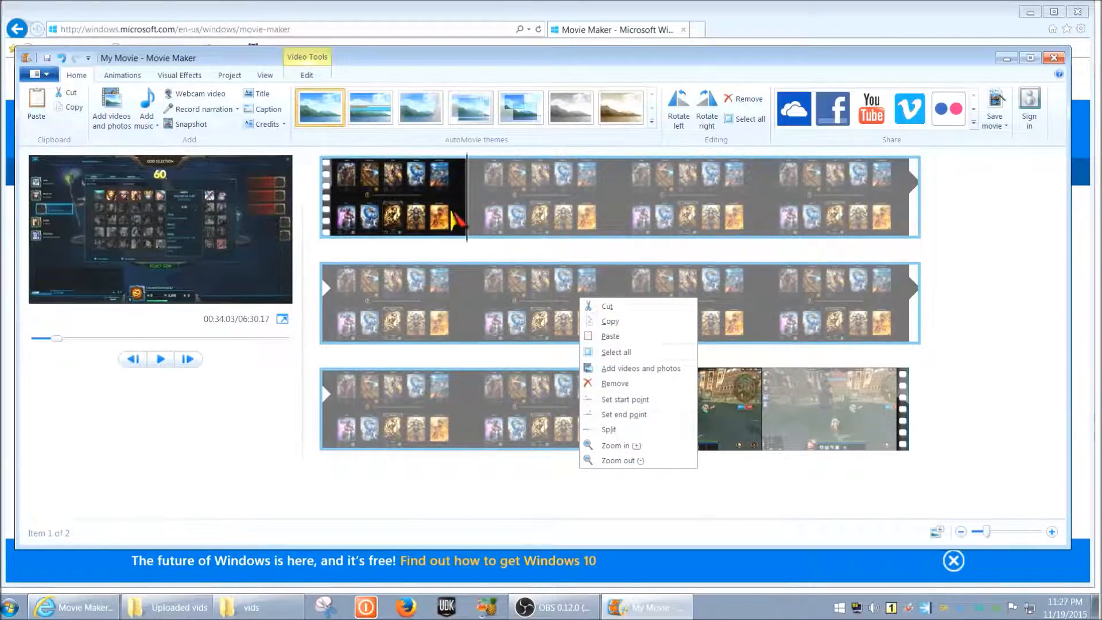
Step: Split the first clip at about 01:41 in the first timeline row
{"action": "left_click", "coordinate": [468, 217]}
{"action": "left_click_drag", "start_coordinate": [468, 217], "coordinate": [758, 228]}
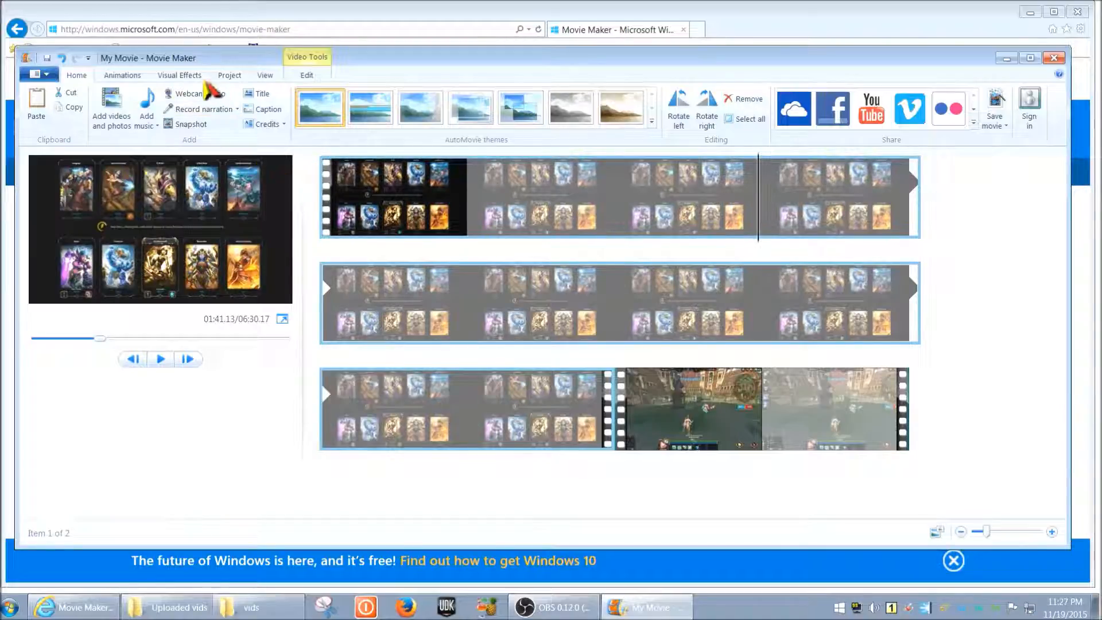
{"action": "left_click", "coordinate": [306, 77]}
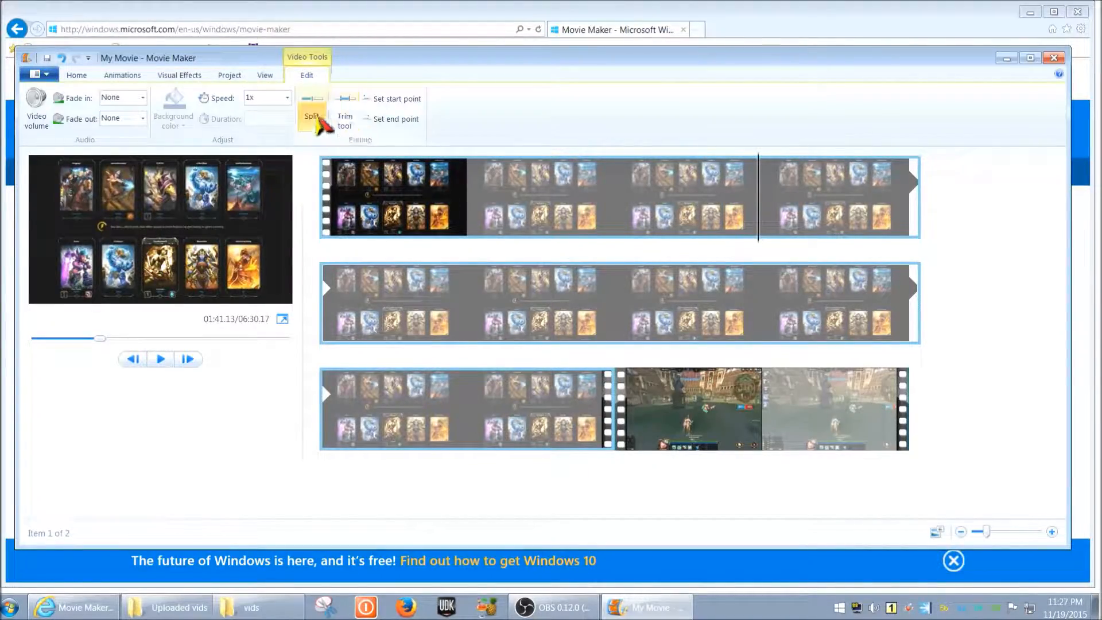
{"action": "left_click", "coordinate": [311, 112]}
{"action": "left_click", "coordinate": [77, 76]}
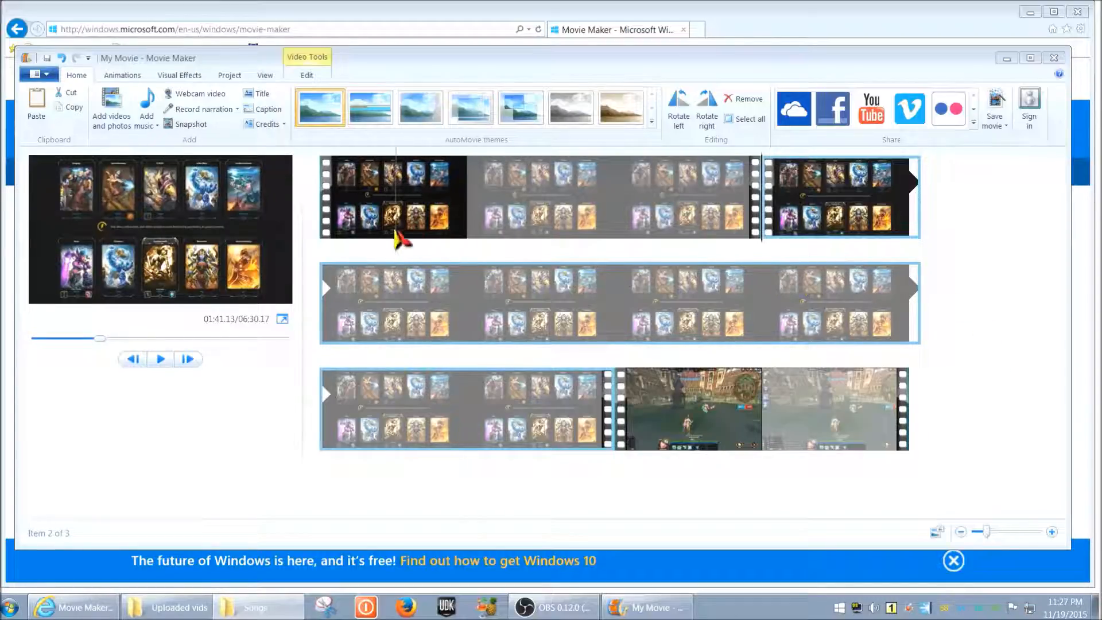
Step: Place the song beneath the second clip, shift it slightly along the timeline, and move it to the very start of the movie
{"action": "left_click", "coordinate": [769, 241]}
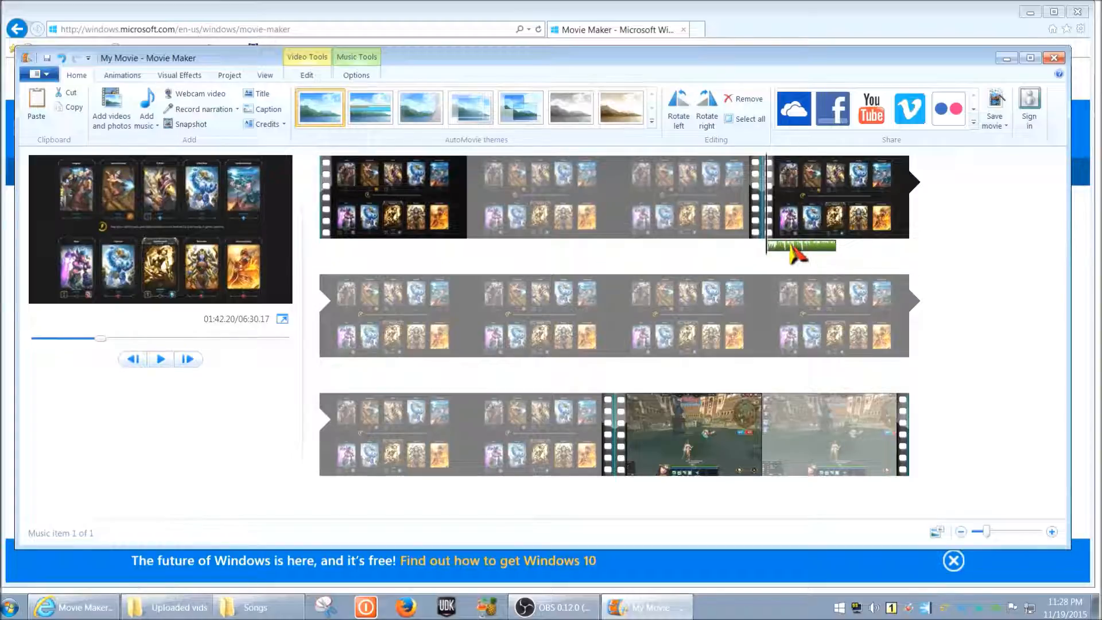
{"action": "left_click_drag", "start_coordinate": [785, 245], "coordinate": [811, 245]}
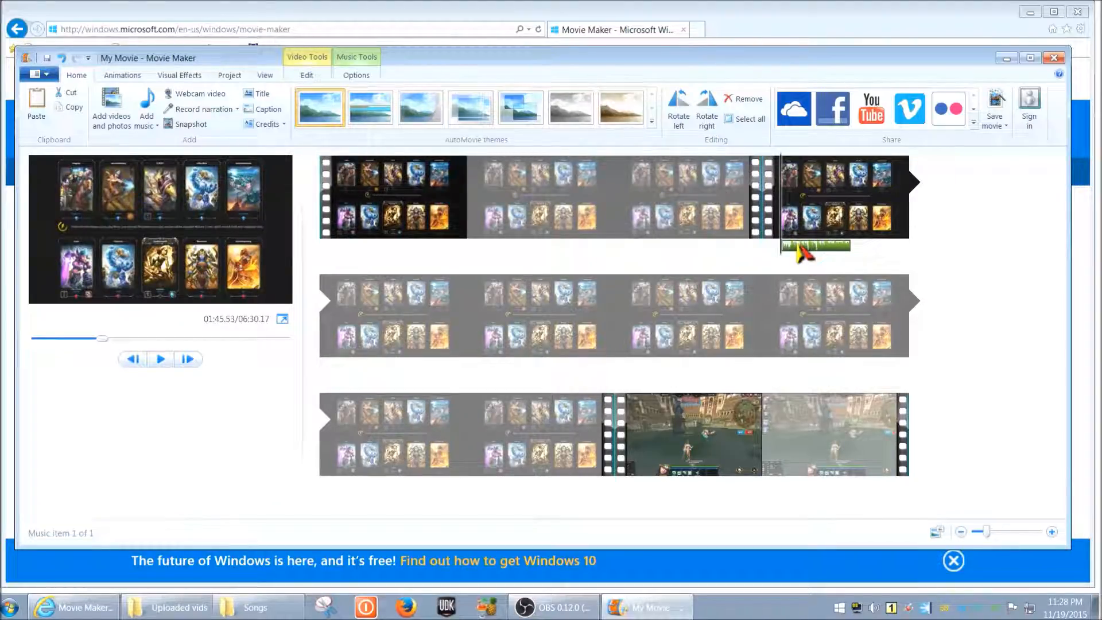
{"action": "left_click_drag", "start_coordinate": [778, 244], "coordinate": [784, 215]}
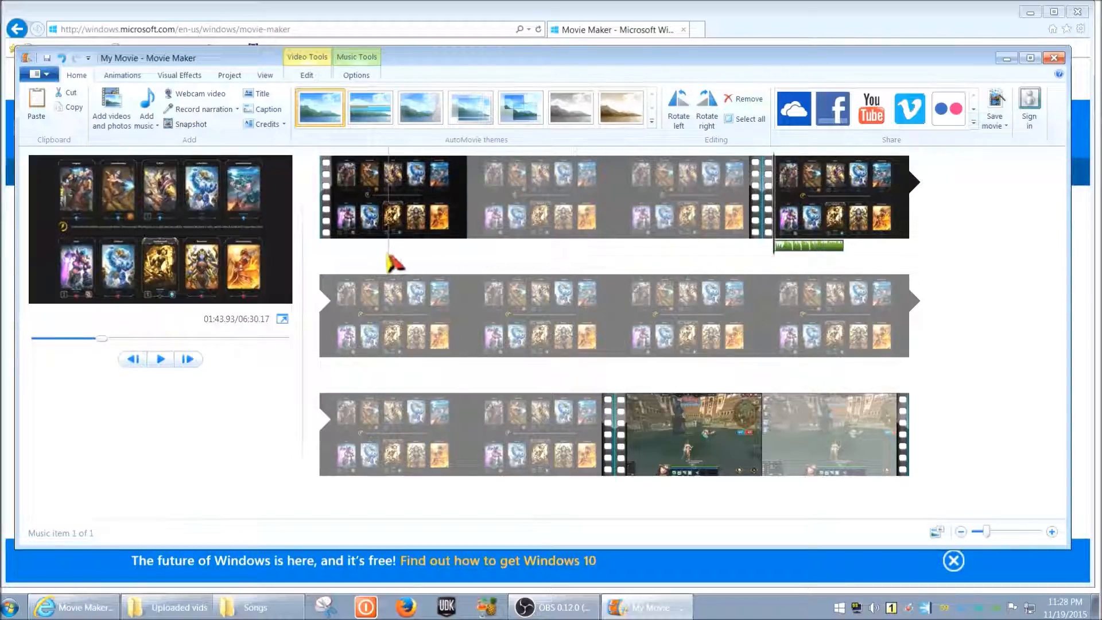
{"action": "left_click_drag", "start_coordinate": [323, 250], "coordinate": [336, 247]}
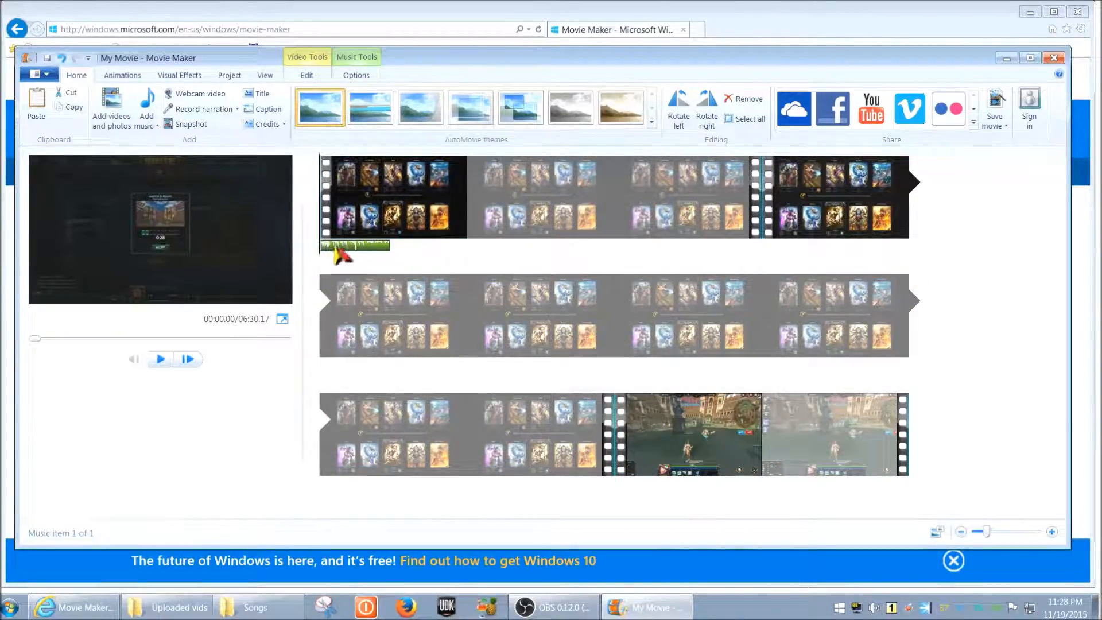
Step: Preview the movie with its music from the start and pause at about 9 seconds
{"action": "left_click", "coordinate": [160, 359]}
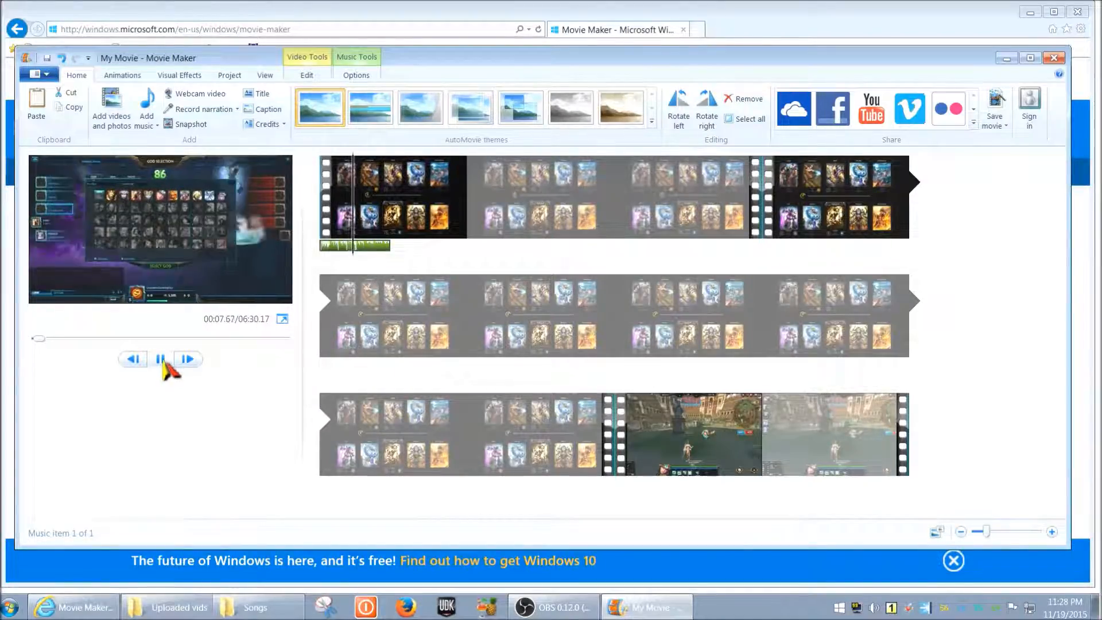
{"action": "left_click", "coordinate": [160, 358]}
{"action": "left_click", "coordinate": [512, 215]}
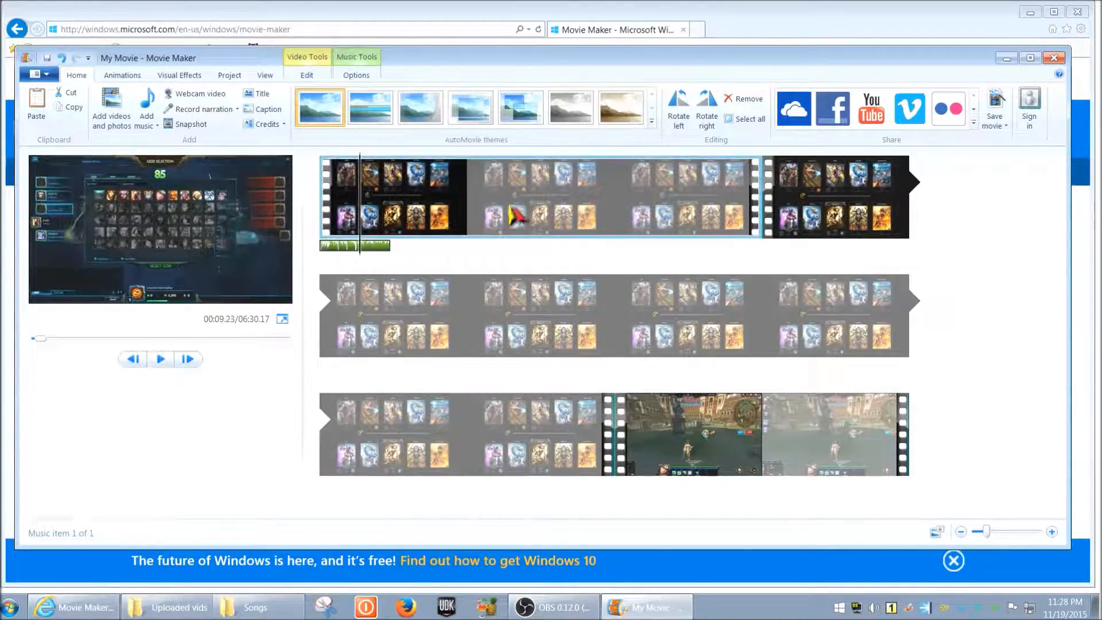
Step: Split the first clip at about 00:16, where the music ends, and select the music item beneath it
{"action": "left_click", "coordinate": [365, 245]}
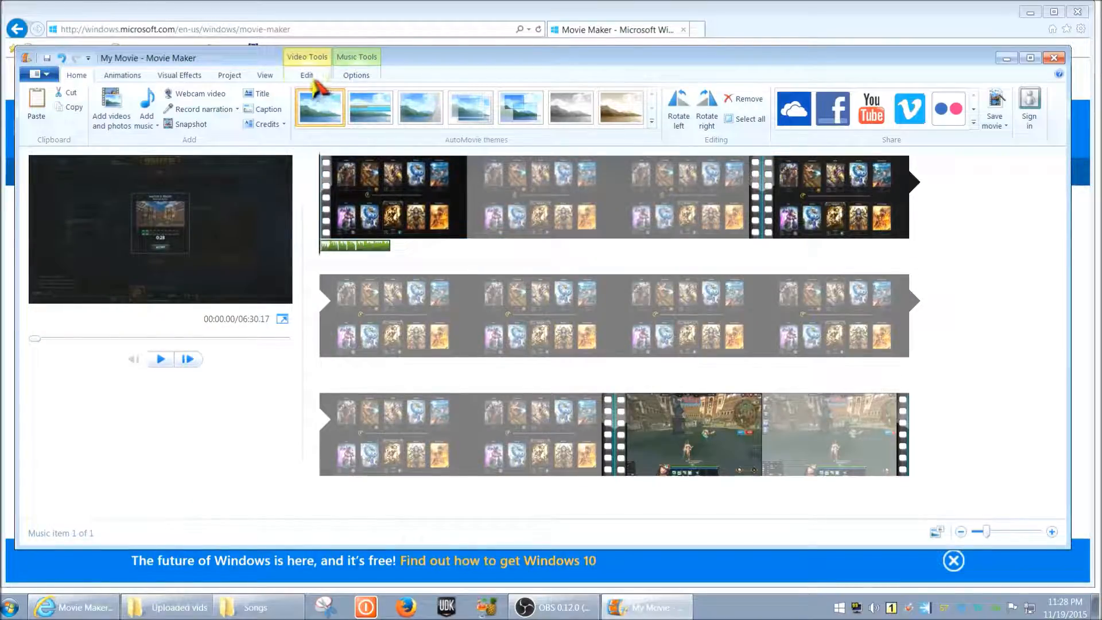
{"action": "left_click", "coordinate": [312, 78]}
{"action": "left_click", "coordinate": [331, 192]}
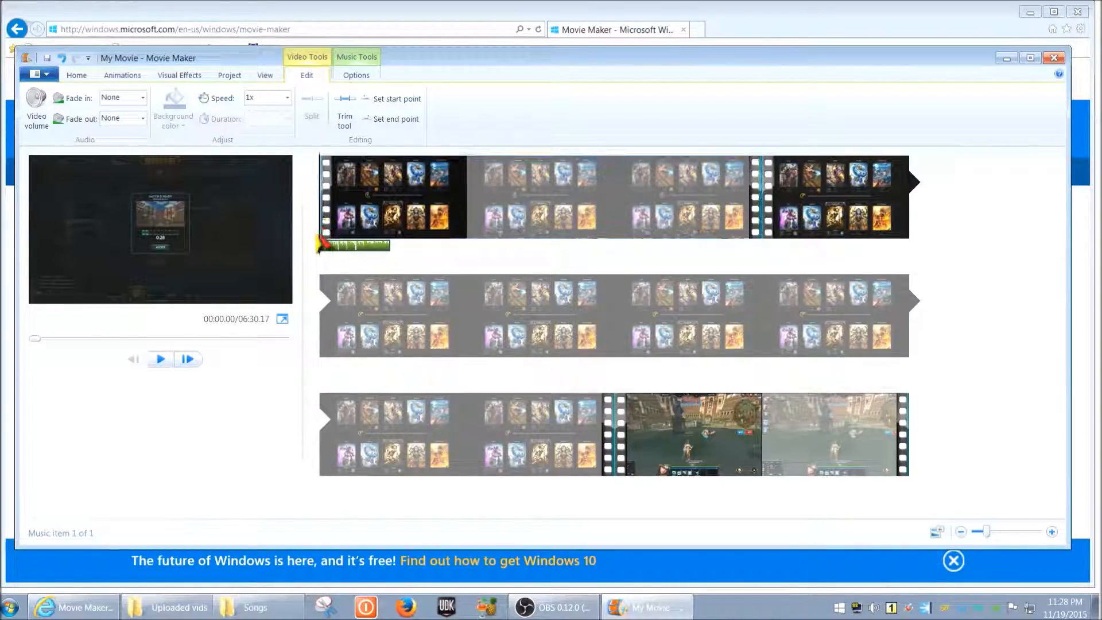
{"action": "left_click", "coordinate": [395, 243]}
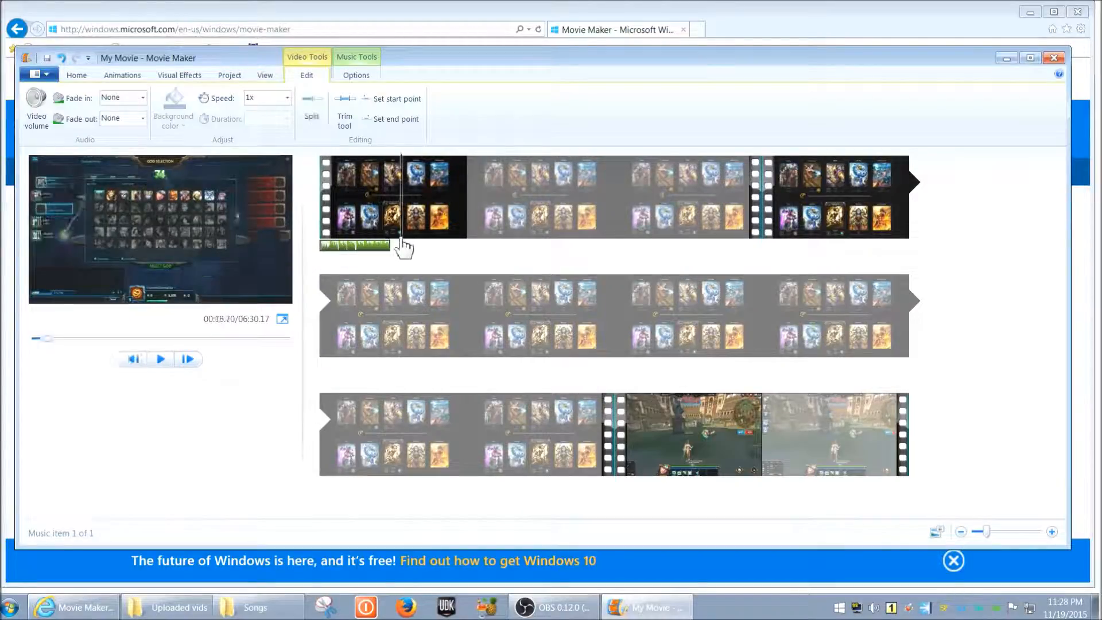
{"action": "left_click_drag", "start_coordinate": [394, 244], "coordinate": [394, 243]}
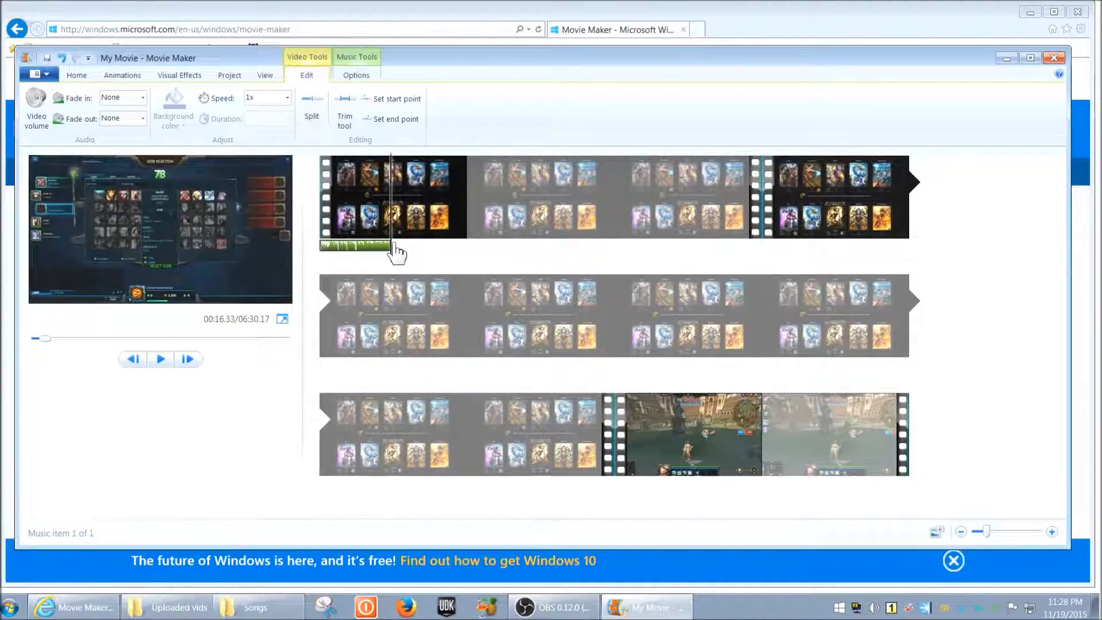
{"action": "left_click_drag", "start_coordinate": [394, 254], "coordinate": [393, 252]}
{"action": "left_click", "coordinate": [394, 258]}
{"action": "left_click", "coordinate": [311, 109]}
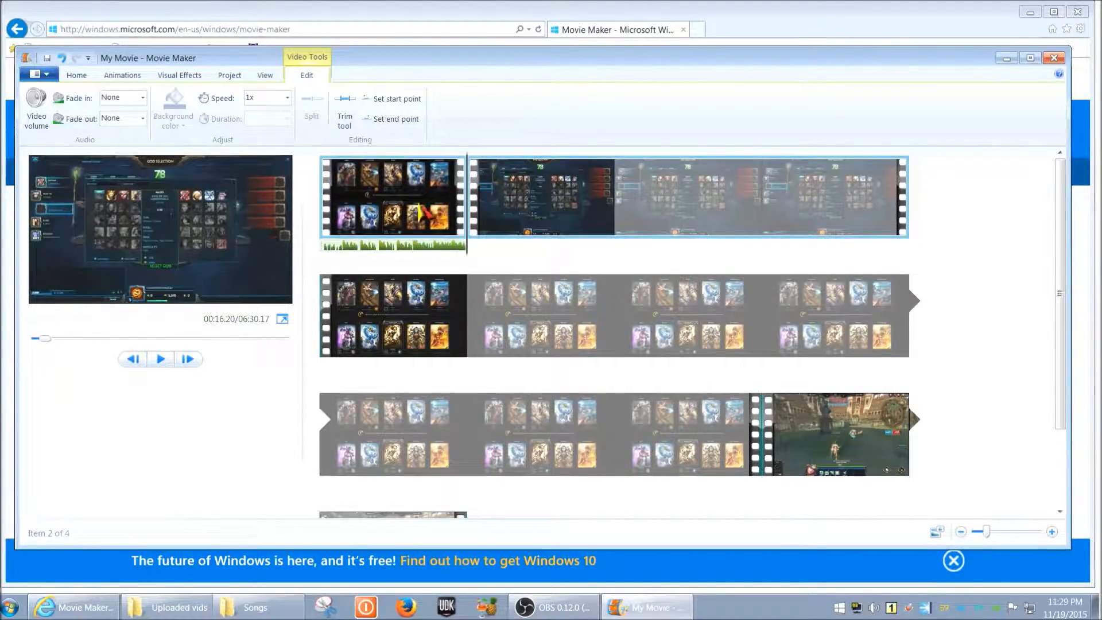
{"action": "left_click", "coordinate": [396, 247]}
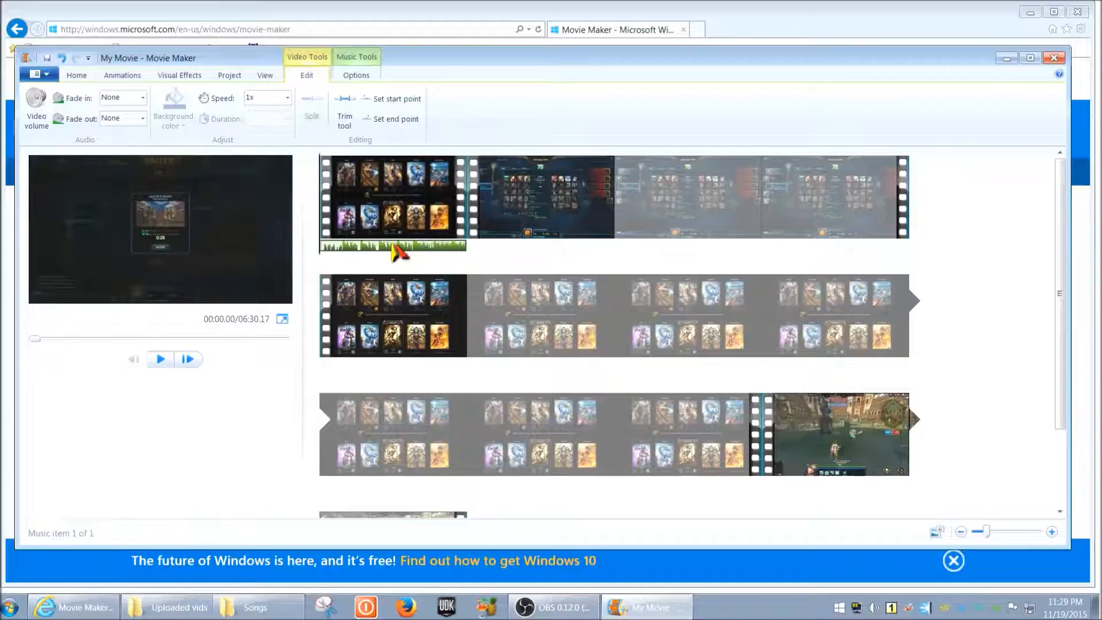
Step: Compare the editing options of the music item with those of the first video clip
{"action": "left_click", "coordinate": [431, 213]}
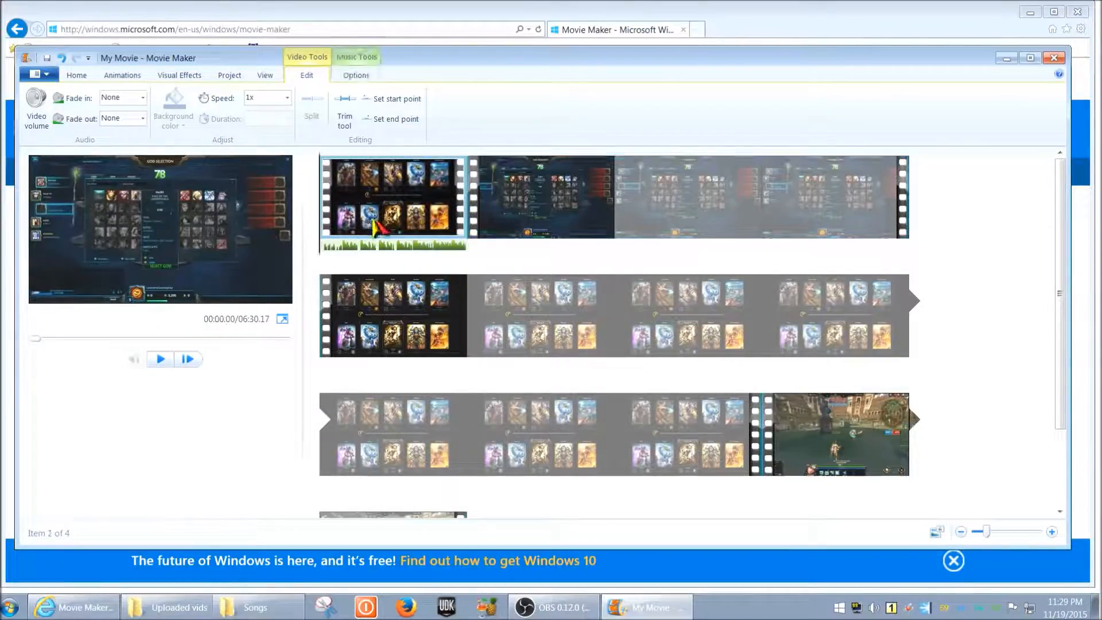
{"action": "left_click", "coordinate": [352, 244]}
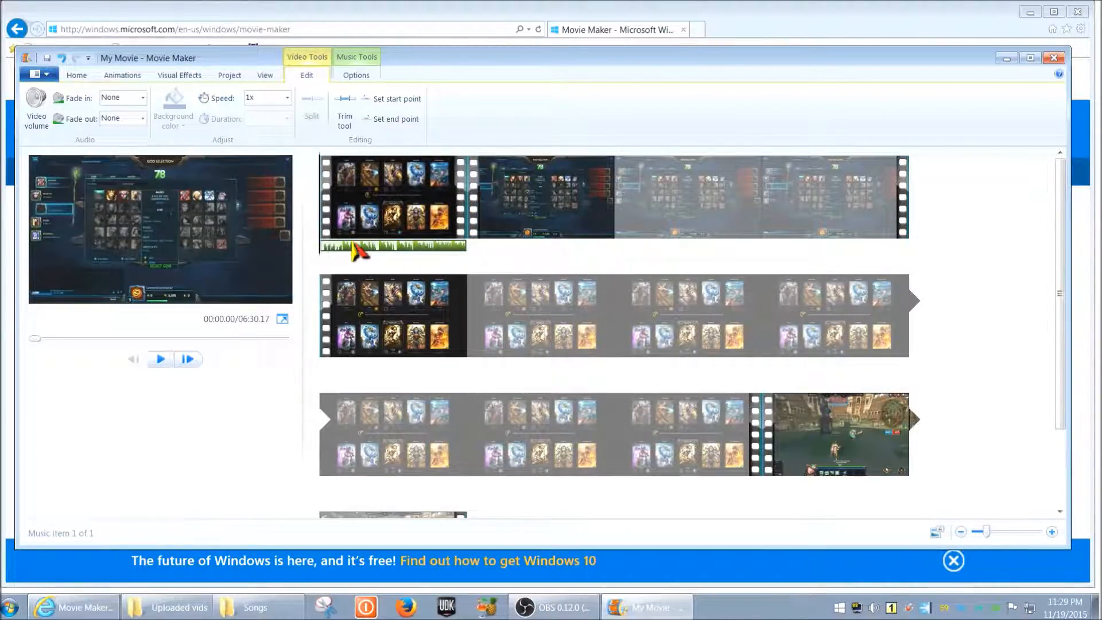
{"action": "left_click", "coordinate": [358, 76]}
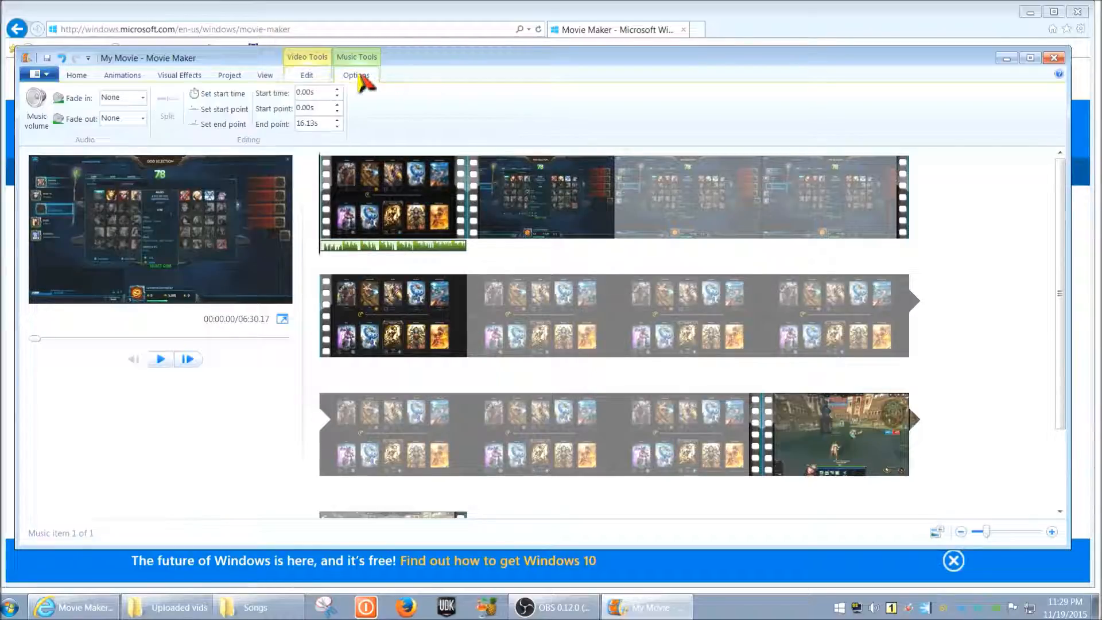
{"action": "left_click", "coordinate": [309, 77]}
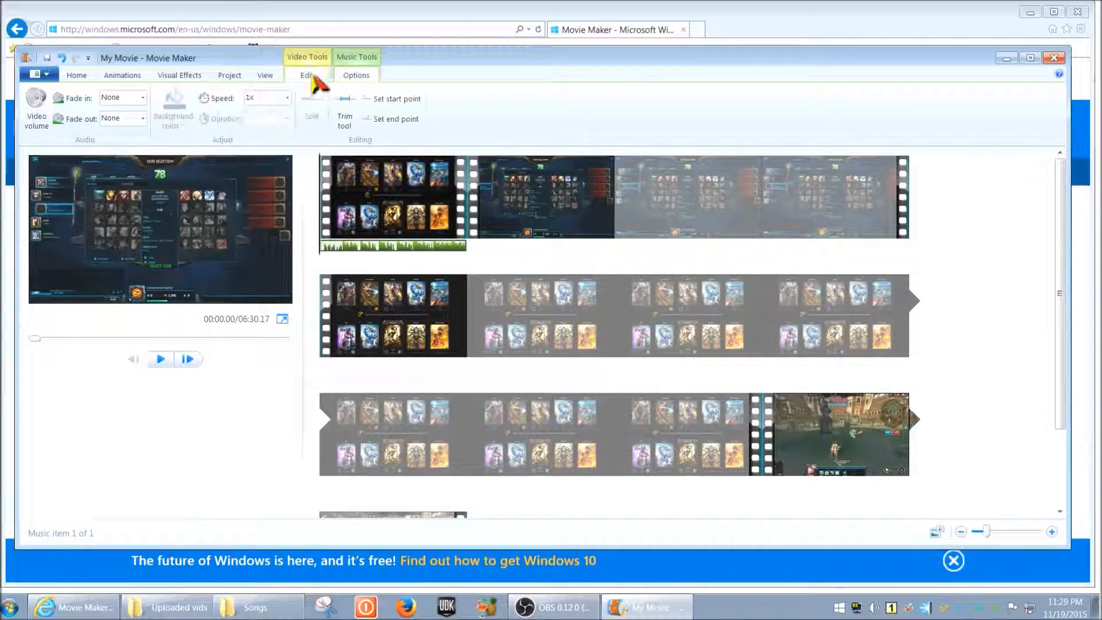
{"action": "left_click", "coordinate": [392, 222]}
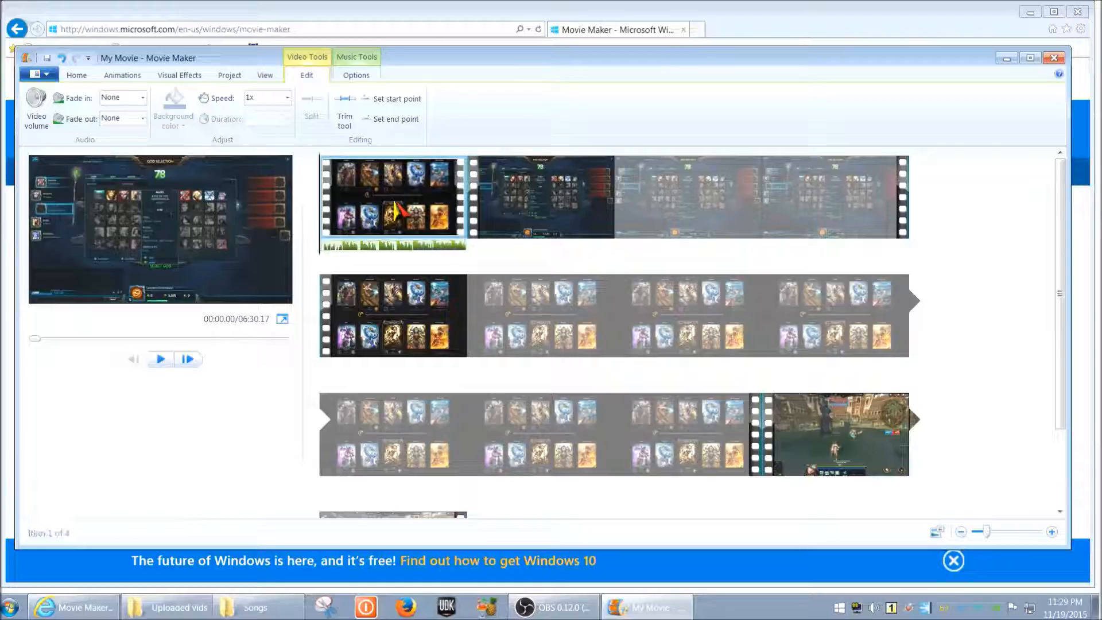
Step: Preview the movie from the start, pause at about 3.5 seconds, and return the playhead to the beginning
{"action": "left_click", "coordinate": [327, 255]}
{"action": "left_click_drag", "start_coordinate": [329, 252], "coordinate": [324, 254]}
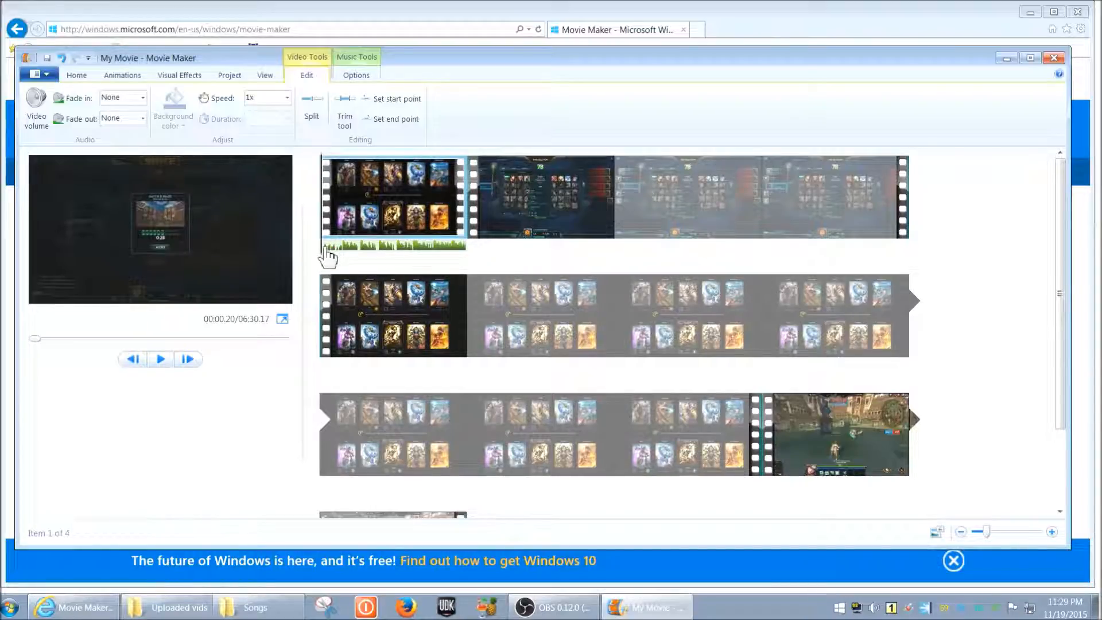
{"action": "left_click", "coordinate": [162, 359]}
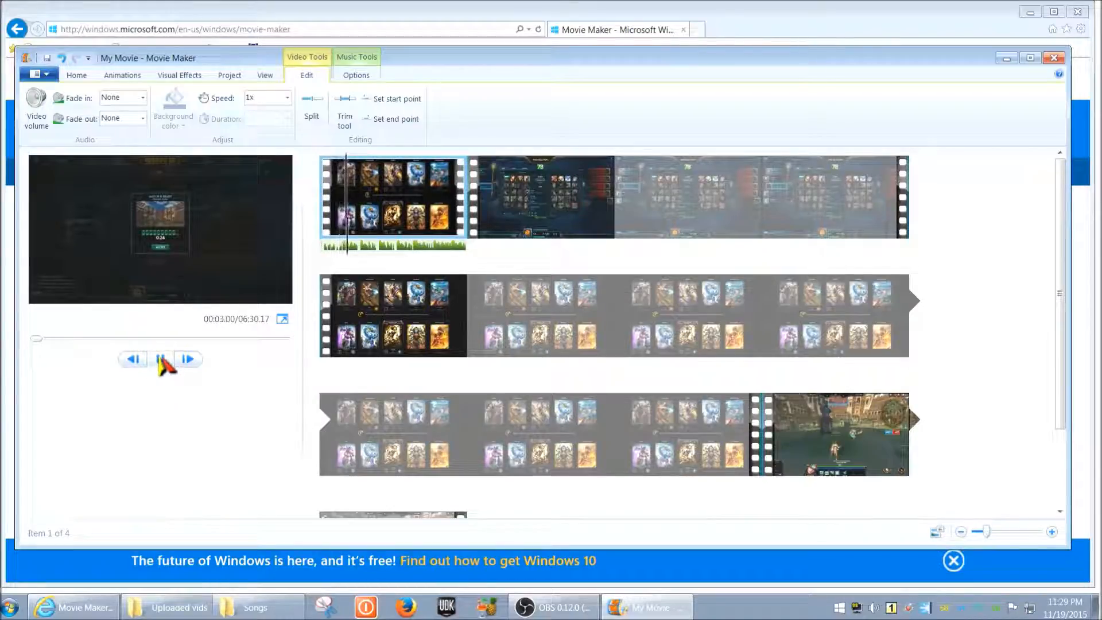
{"action": "left_click", "coordinate": [162, 360]}
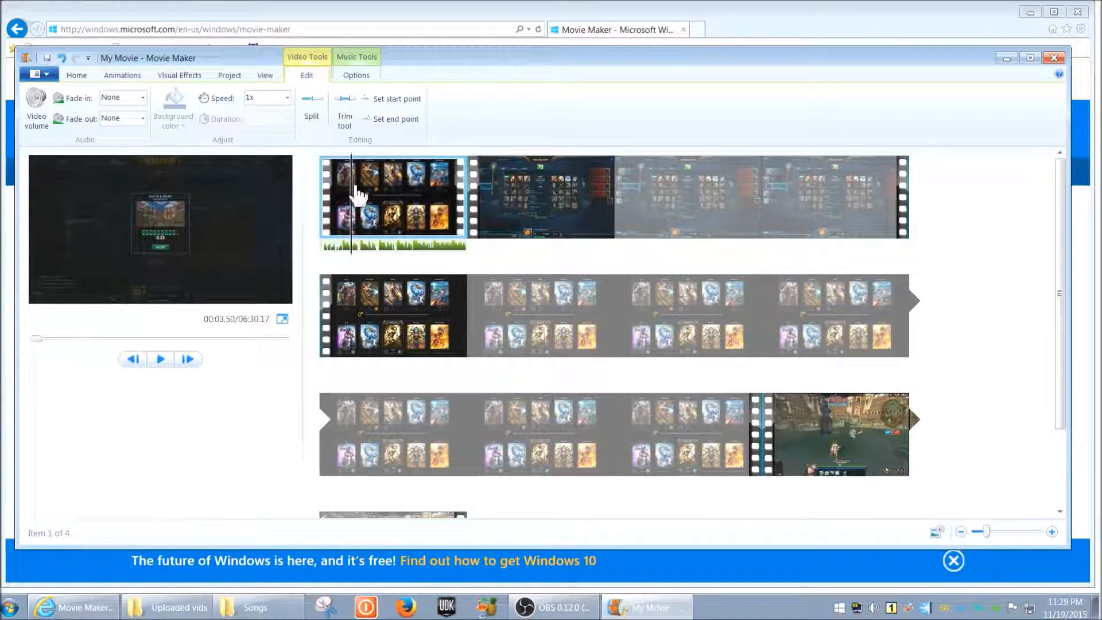
{"action": "left_click_drag", "start_coordinate": [353, 218], "coordinate": [324, 226]}
Step: Select the music item beneath the first clip and raise its music volume to the maximum
{"action": "left_click", "coordinate": [142, 97]}
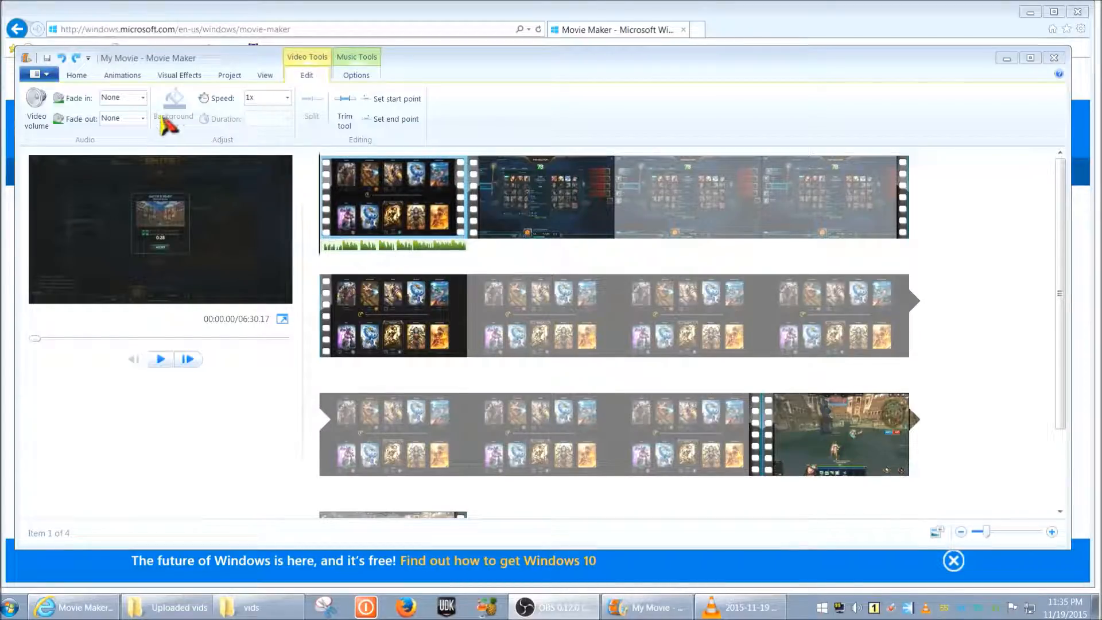
{"action": "left_click", "coordinate": [369, 245]}
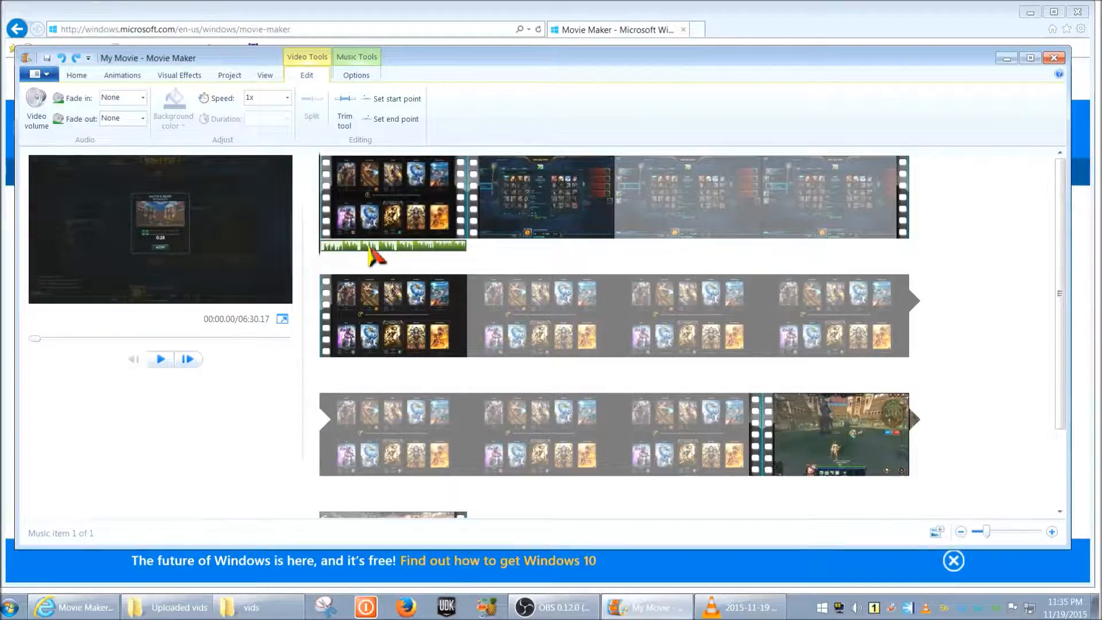
{"action": "double_click", "coordinate": [369, 247]}
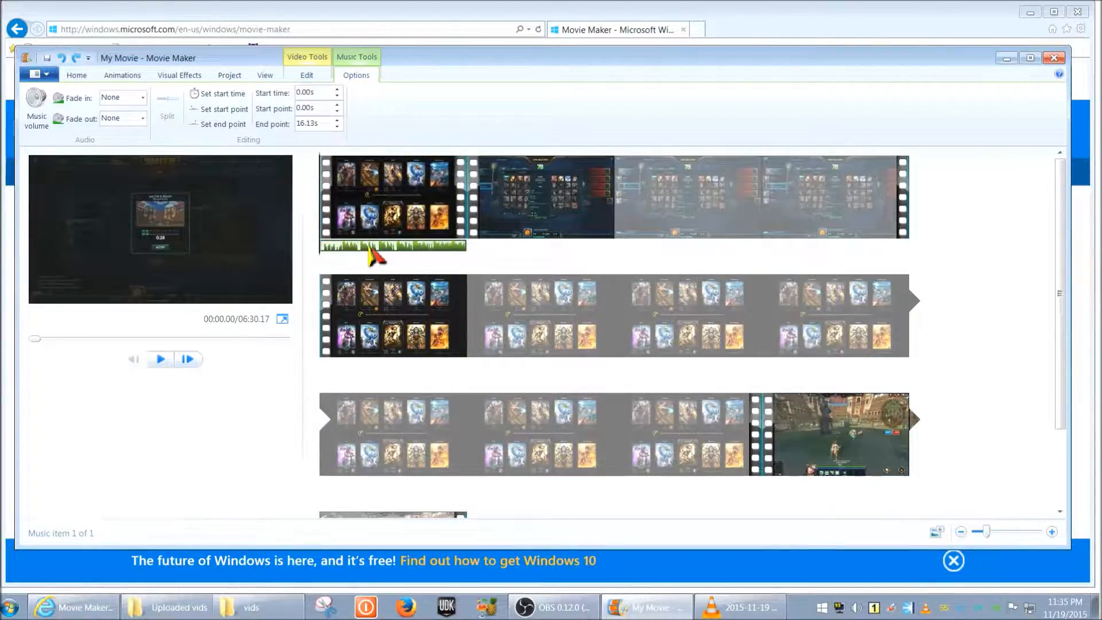
{"action": "left_click", "coordinate": [375, 212]}
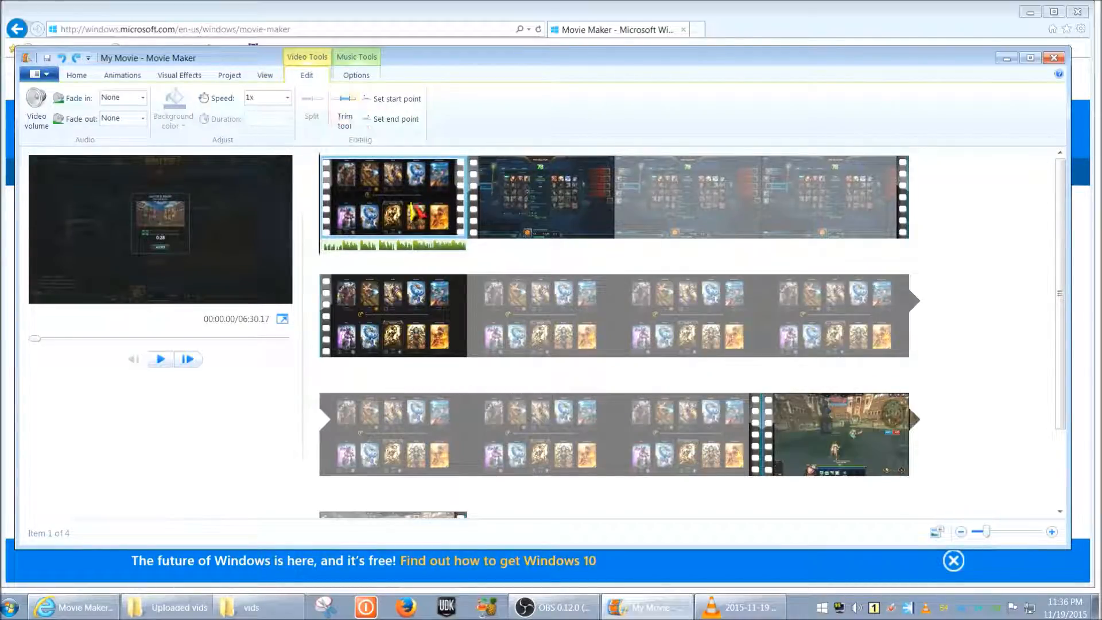
{"action": "left_click", "coordinate": [359, 245]}
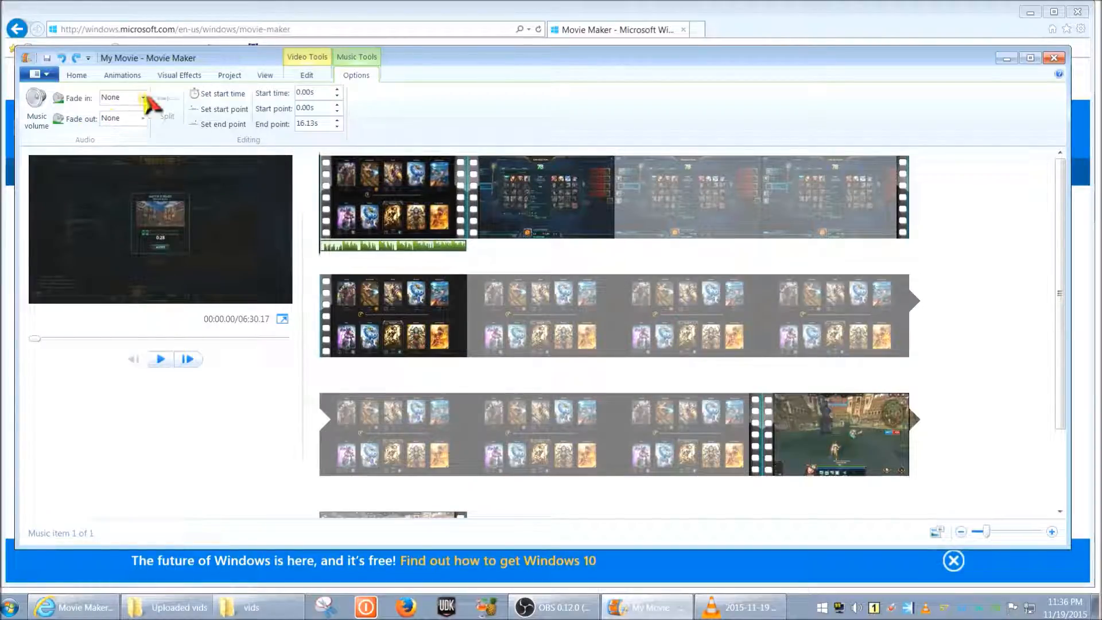
{"action": "left_click", "coordinate": [50, 112]}
{"action": "left_click_drag", "start_coordinate": [69, 140], "coordinate": [106, 142]}
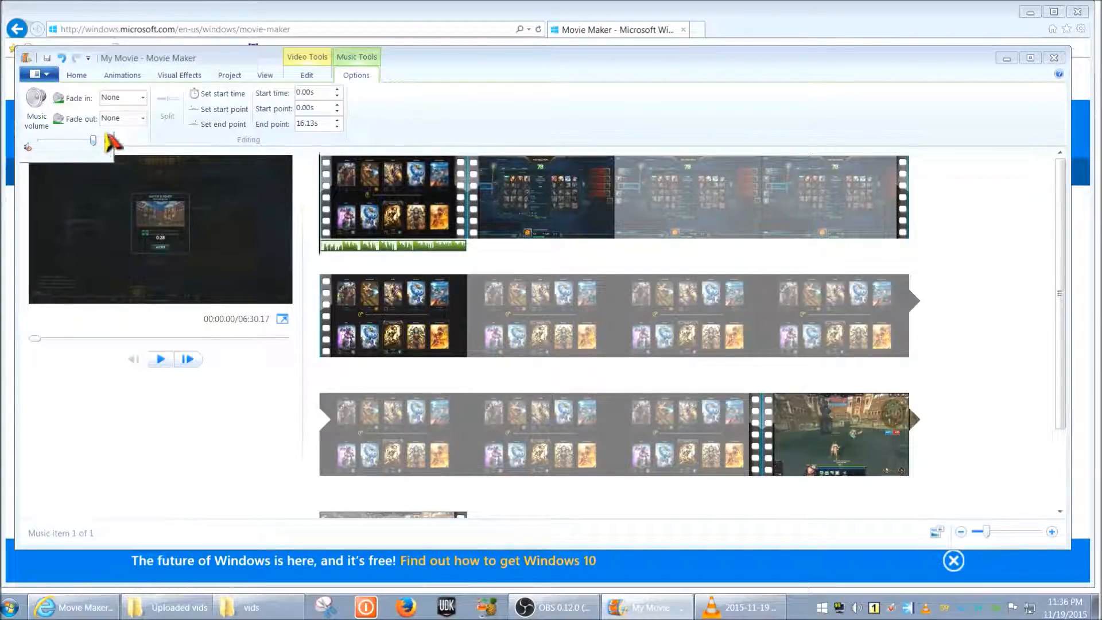
Step: Set the music's fade-in to Slow, preview it up to about 6 seconds, and return to the start
{"action": "left_click", "coordinate": [142, 99]}
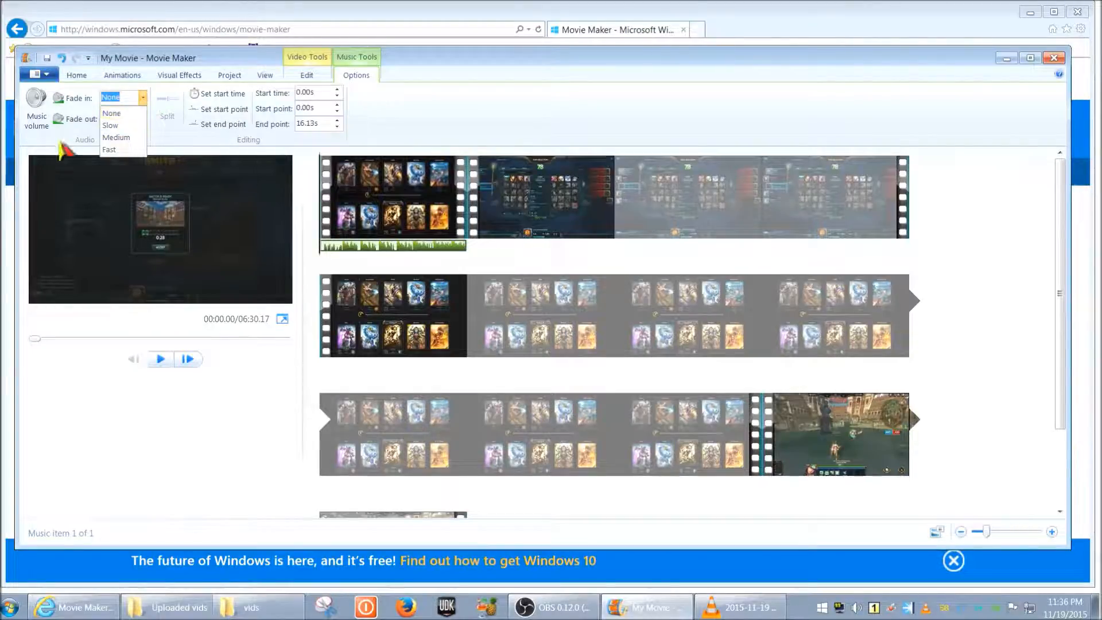
{"action": "left_click", "coordinate": [141, 96]}
{"action": "left_click", "coordinate": [142, 99]}
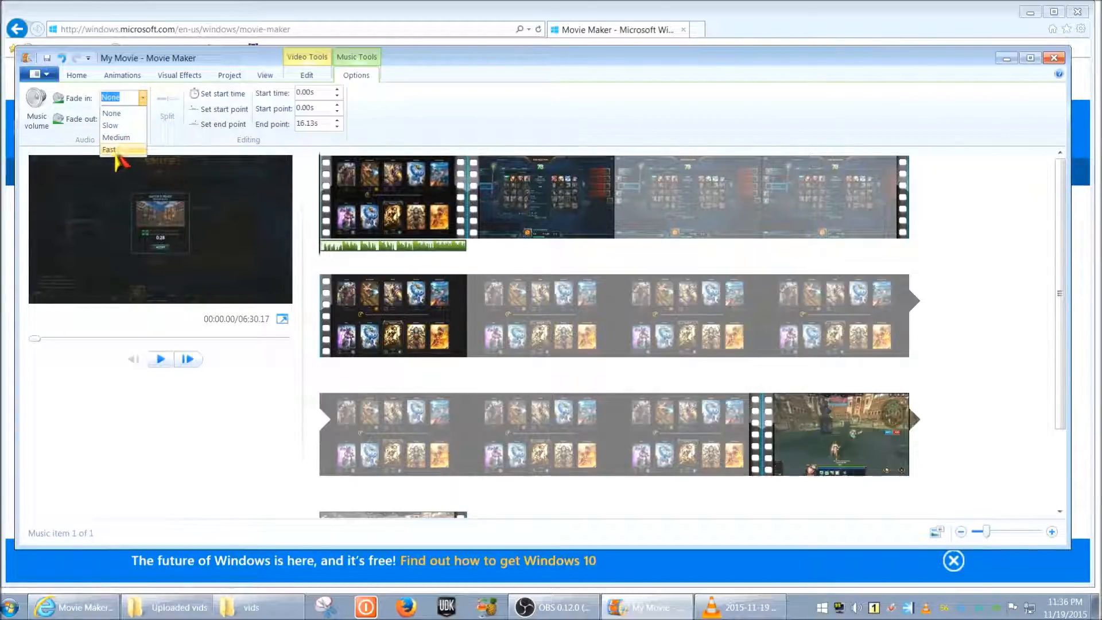
{"action": "left_click", "coordinate": [126, 126]}
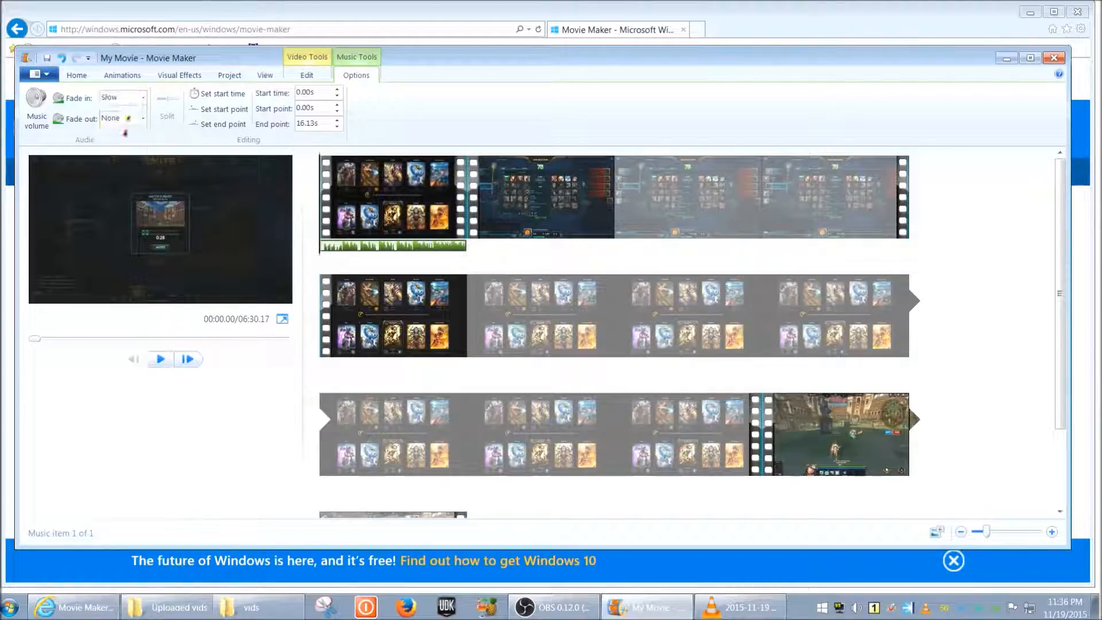
{"action": "left_click", "coordinate": [163, 363]}
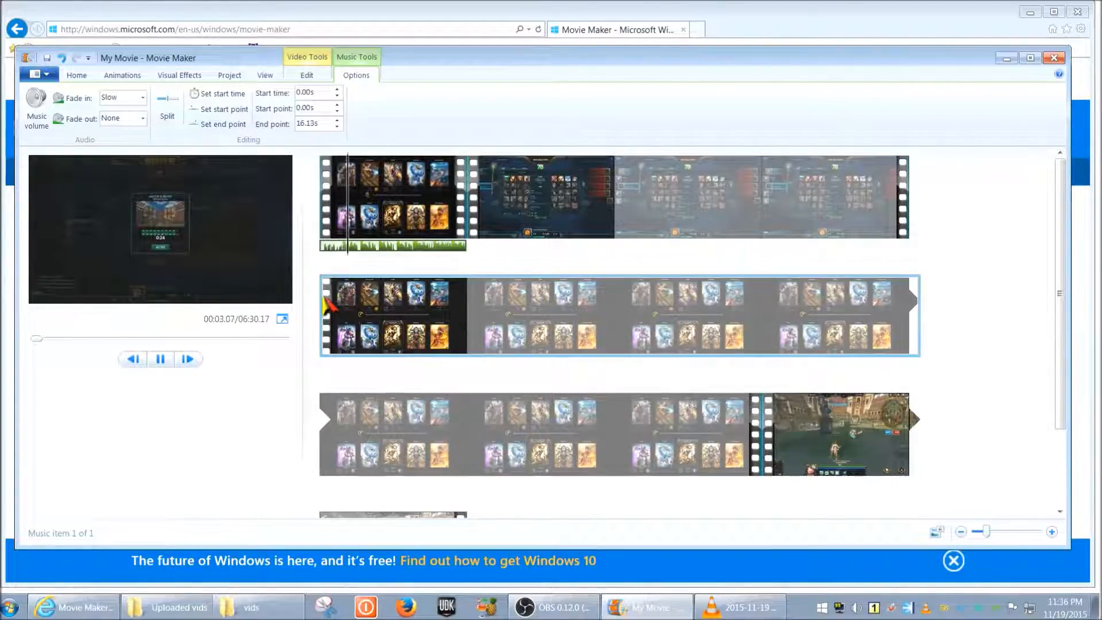
{"action": "left_click", "coordinate": [162, 362]}
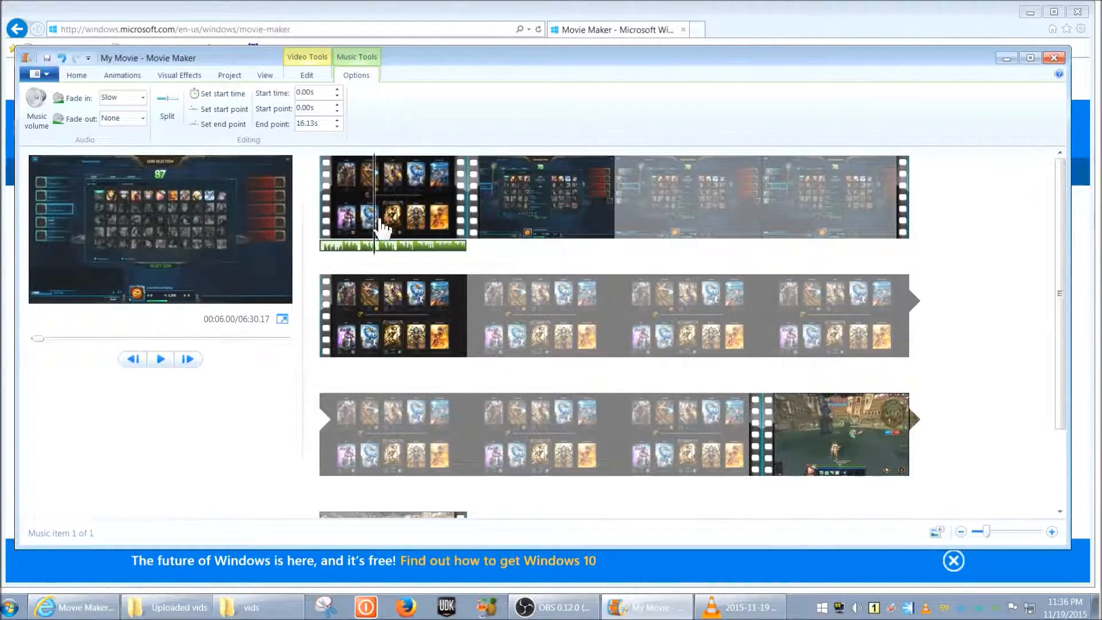
{"action": "left_click", "coordinate": [321, 228]}
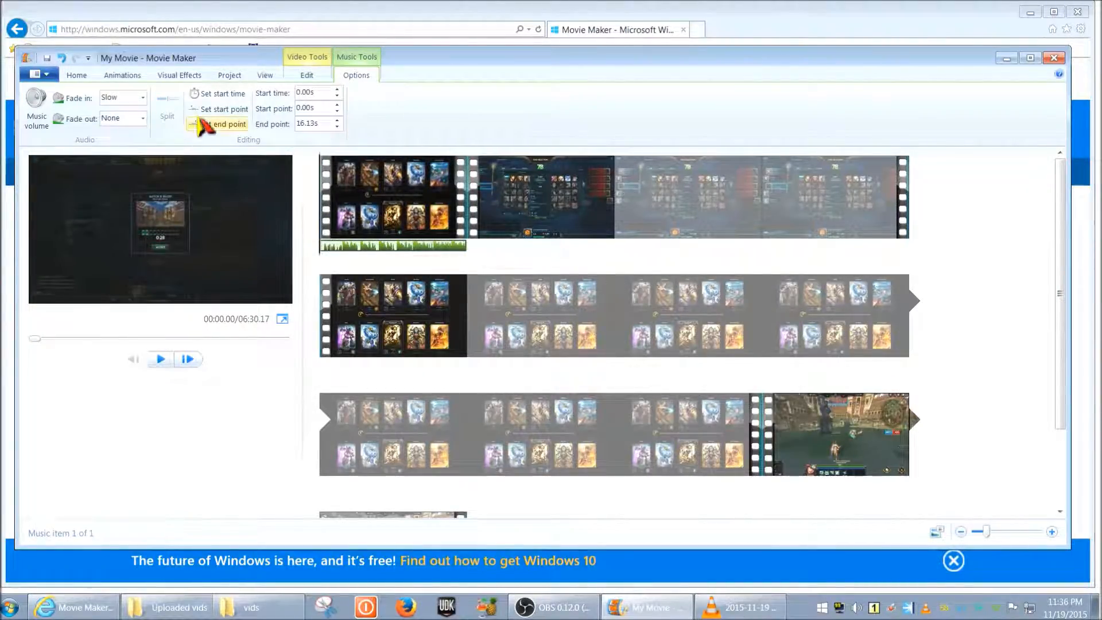
Step: Set the music's fade-in to Medium and preview it from the start, pausing at about 8.6 seconds
{"action": "left_click", "coordinate": [142, 97]}
{"action": "left_click", "coordinate": [117, 138]}
{"action": "left_click", "coordinate": [162, 360]}
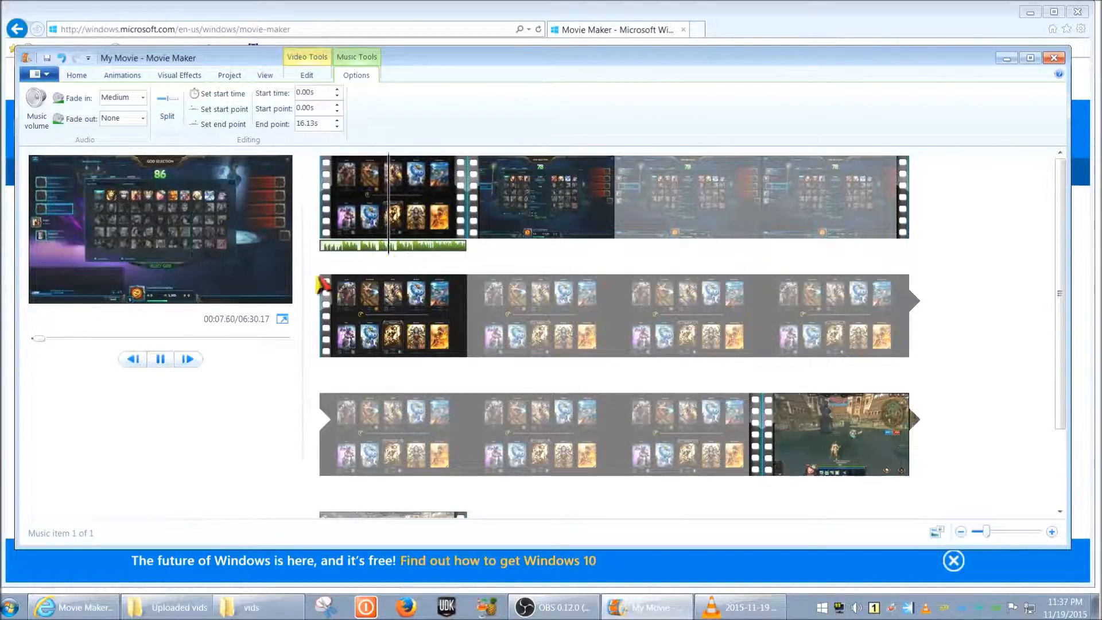
{"action": "left_click", "coordinate": [163, 360]}
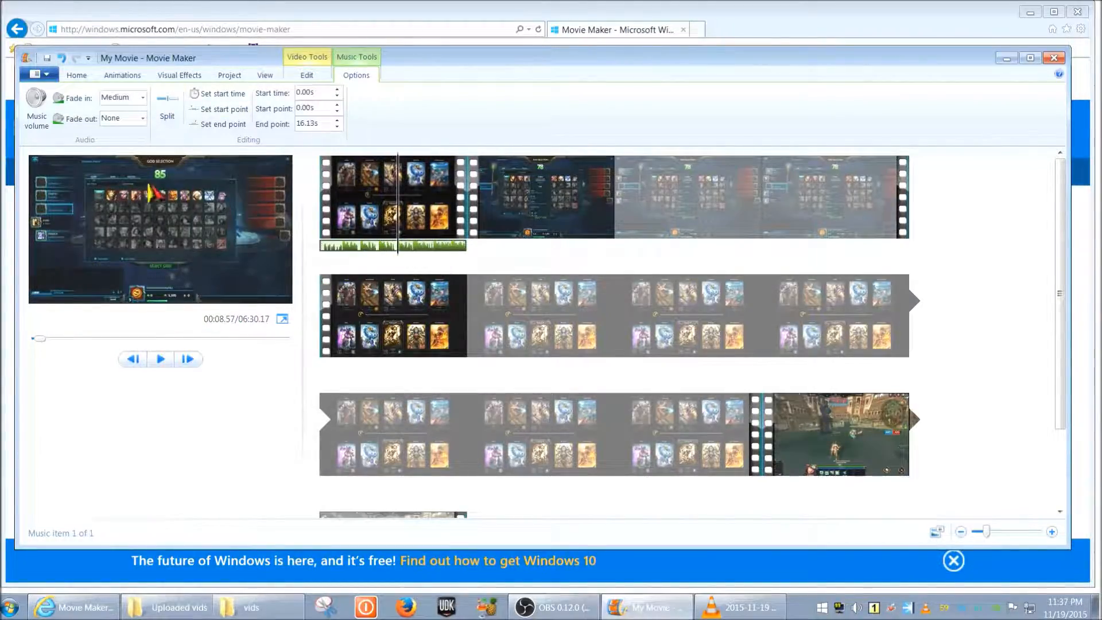
Step: Set the music's fade-in to Fast and preview it from the start, pausing at about 3 seconds
{"action": "left_click", "coordinate": [142, 97]}
{"action": "left_click", "coordinate": [123, 147]}
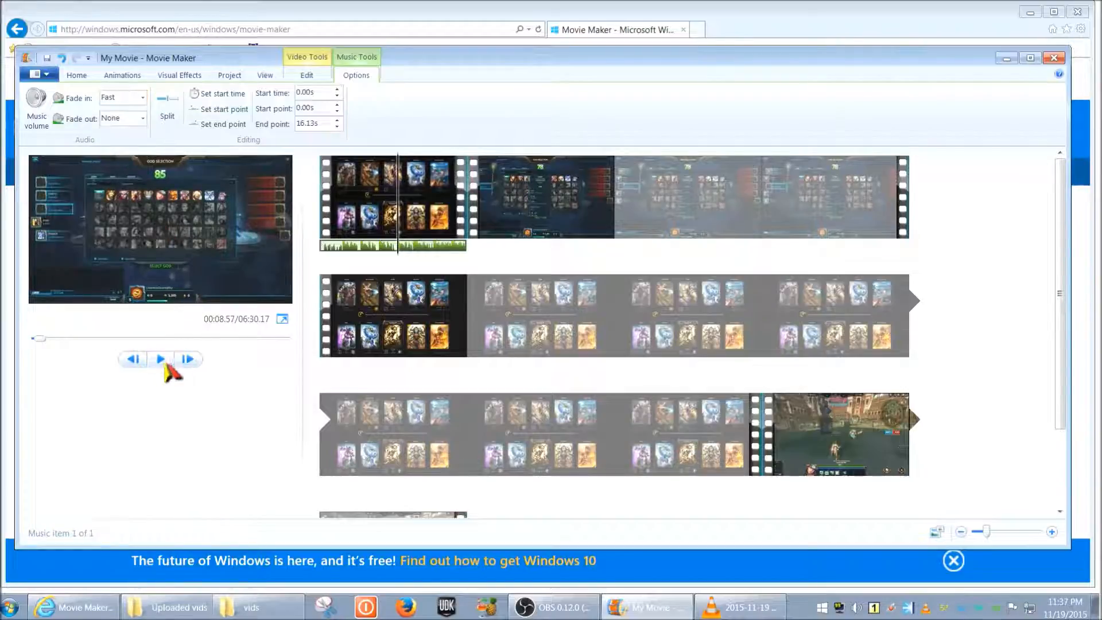
{"action": "left_click", "coordinate": [156, 358]}
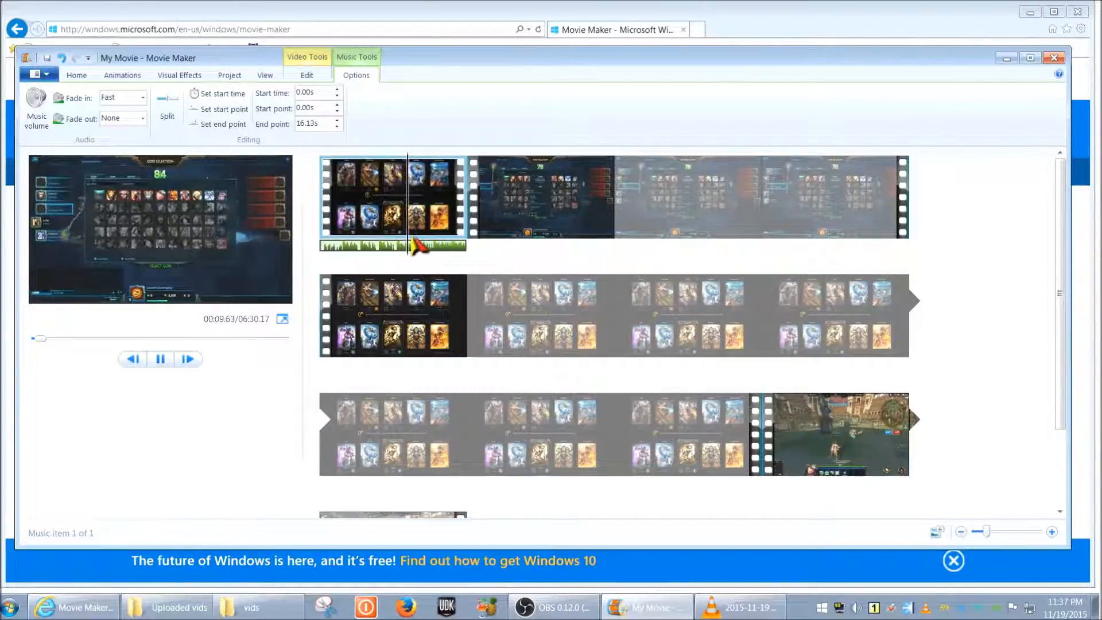
{"action": "left_click", "coordinate": [322, 248]}
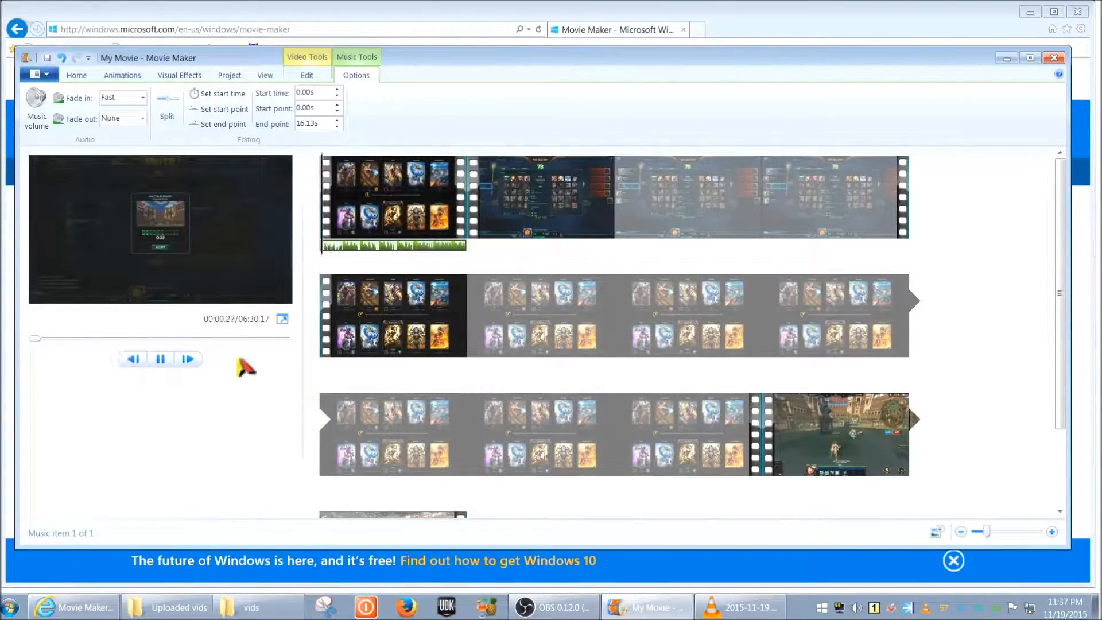
{"action": "left_click", "coordinate": [161, 360]}
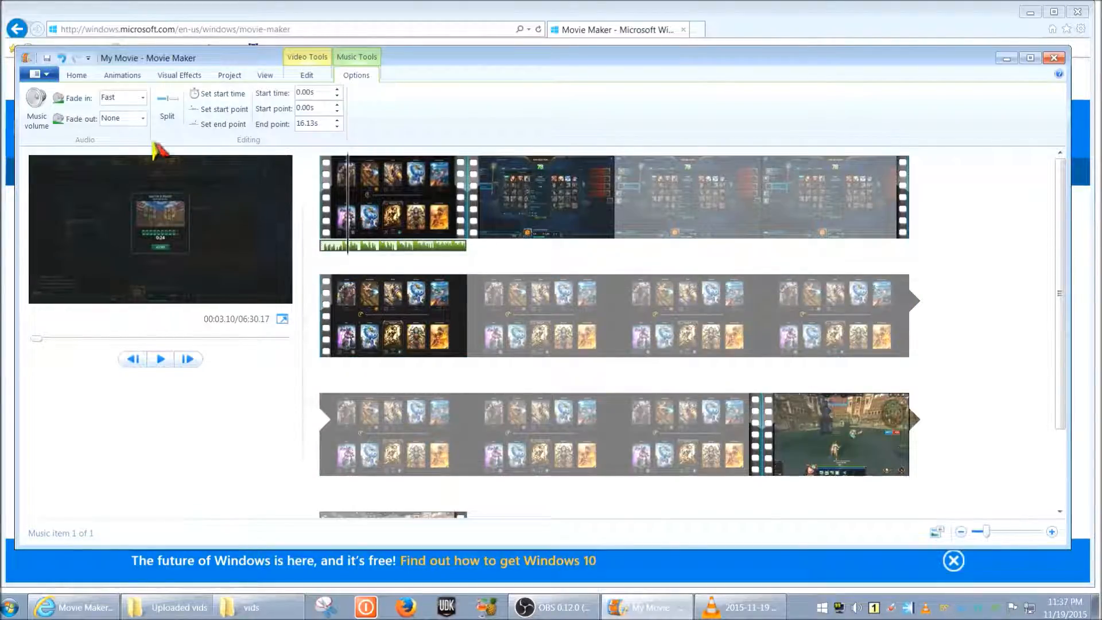
{"action": "left_click_drag", "start_coordinate": [354, 251], "coordinate": [409, 247]}
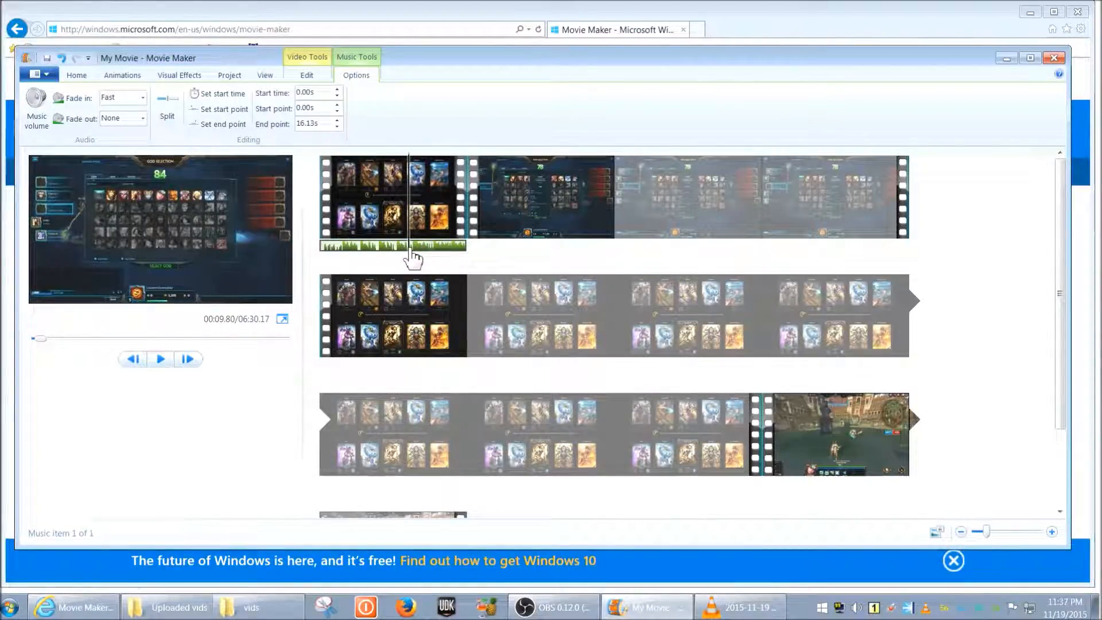
{"action": "left_click", "coordinate": [405, 247]}
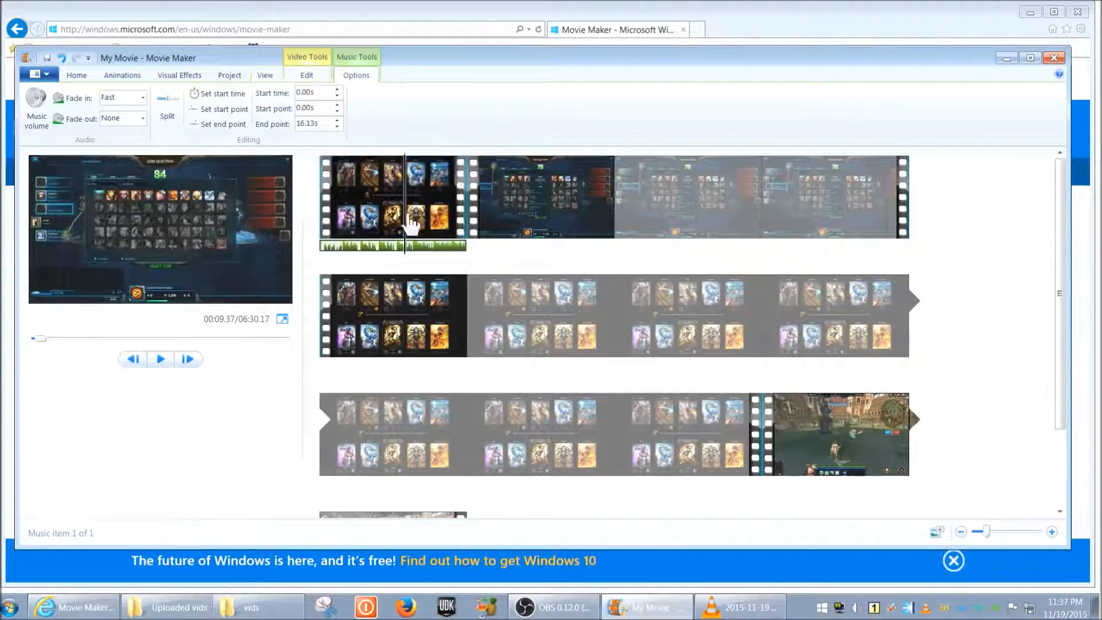
{"action": "left_click", "coordinate": [360, 245]}
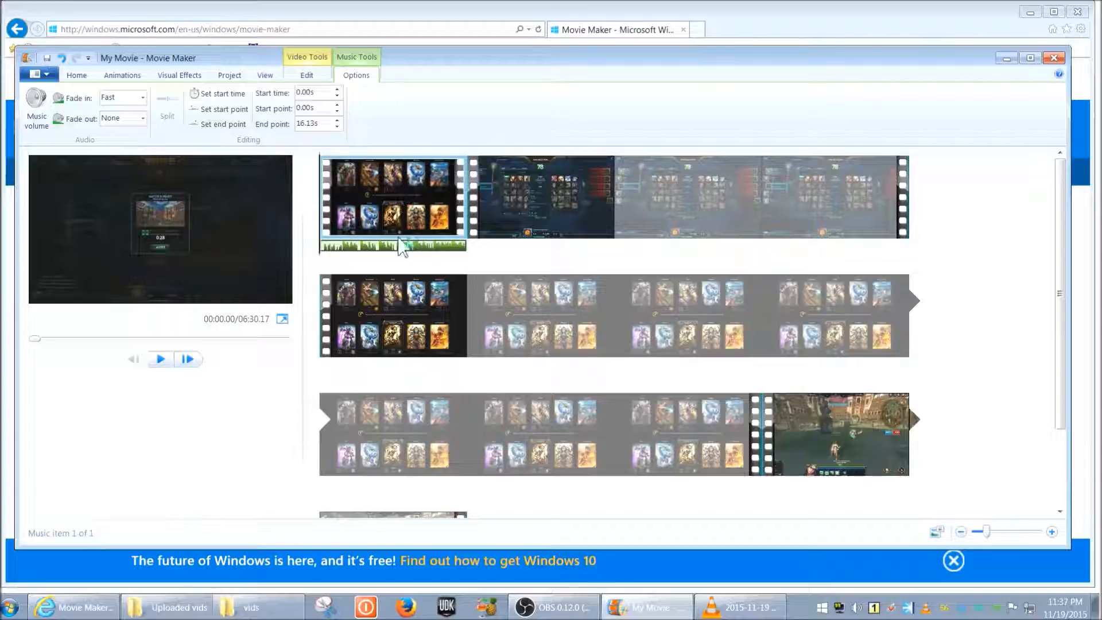
{"action": "left_click", "coordinate": [398, 198]}
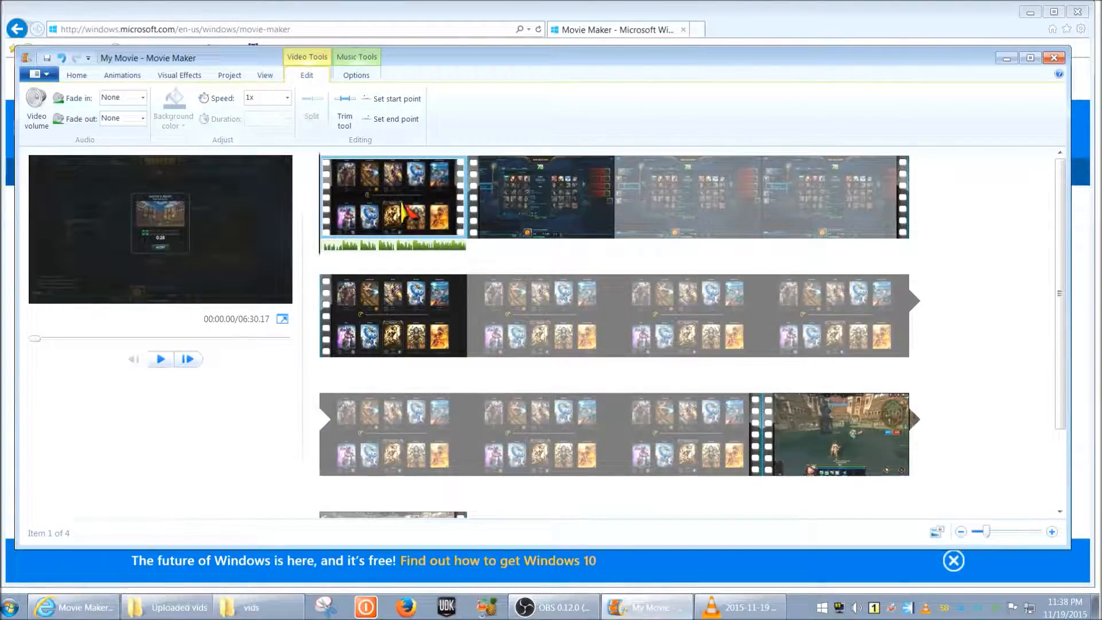
Step: Split the music item beneath the first clip at about 00:09.80
{"action": "left_click", "coordinate": [386, 248]}
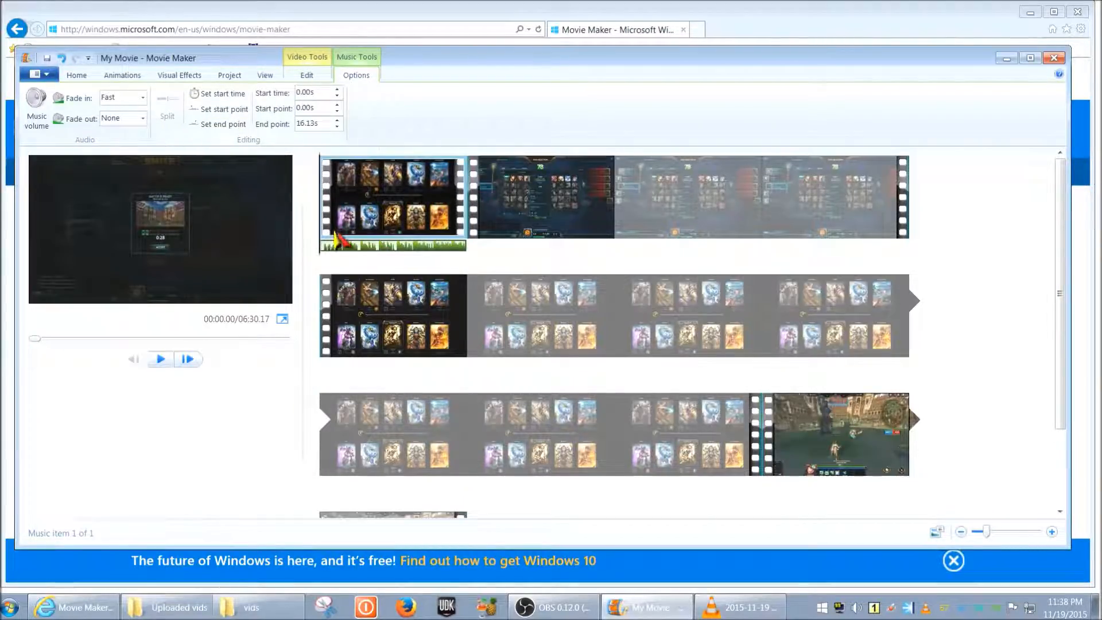
{"action": "left_click", "coordinate": [409, 256]}
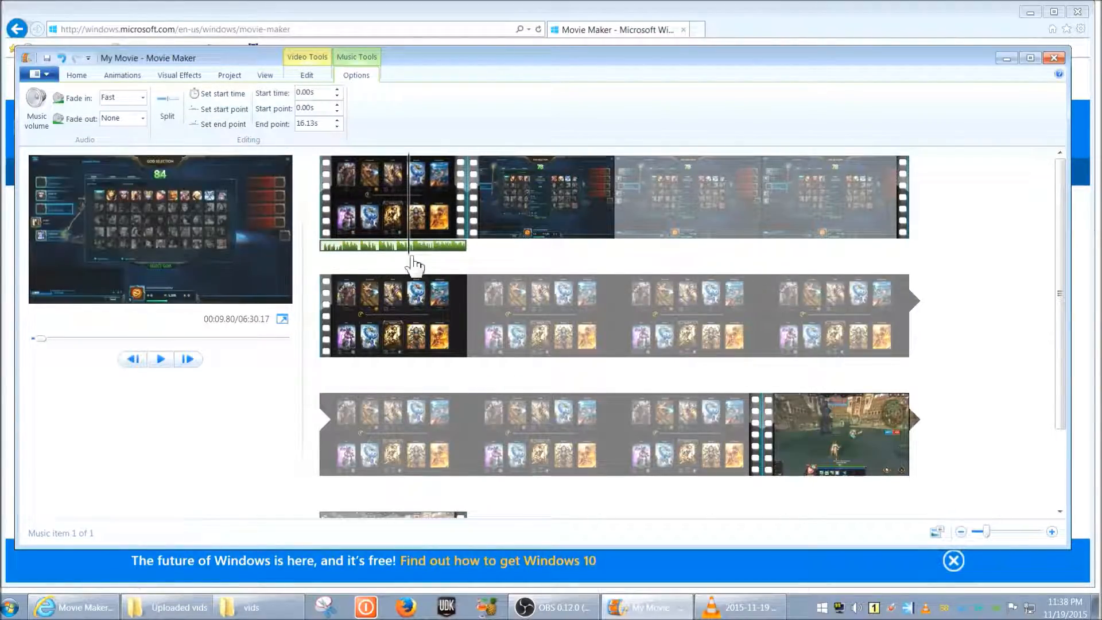
{"action": "left_click", "coordinate": [166, 110]}
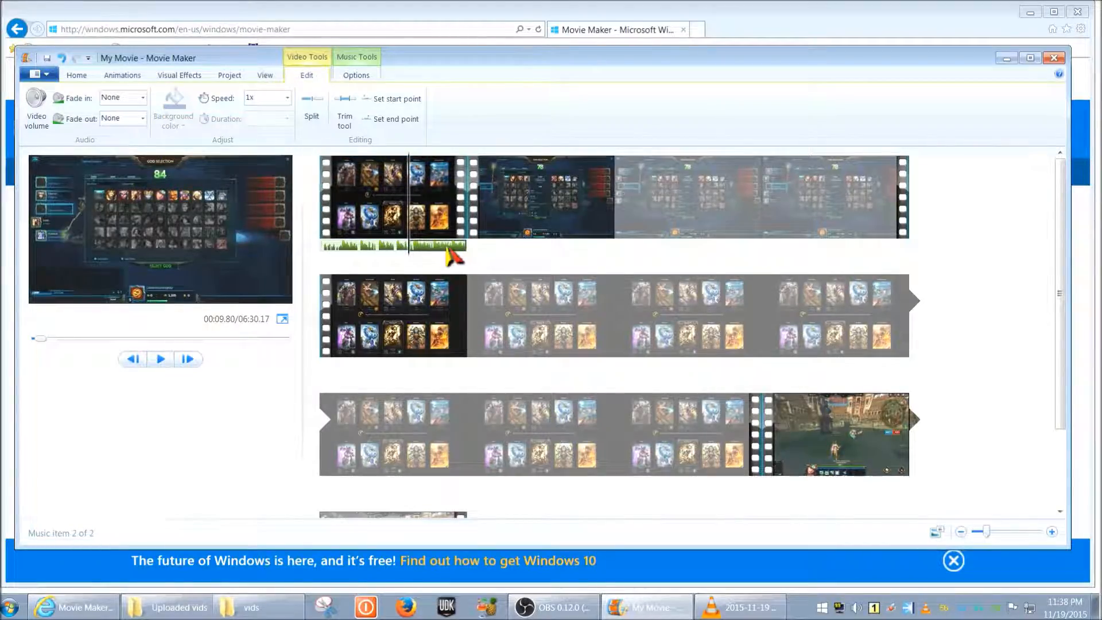
Step: Shift the second part of the split music to start at about 00:13 and remove it from the movie
{"action": "left_click_drag", "start_coordinate": [440, 248], "coordinate": [442, 249]}
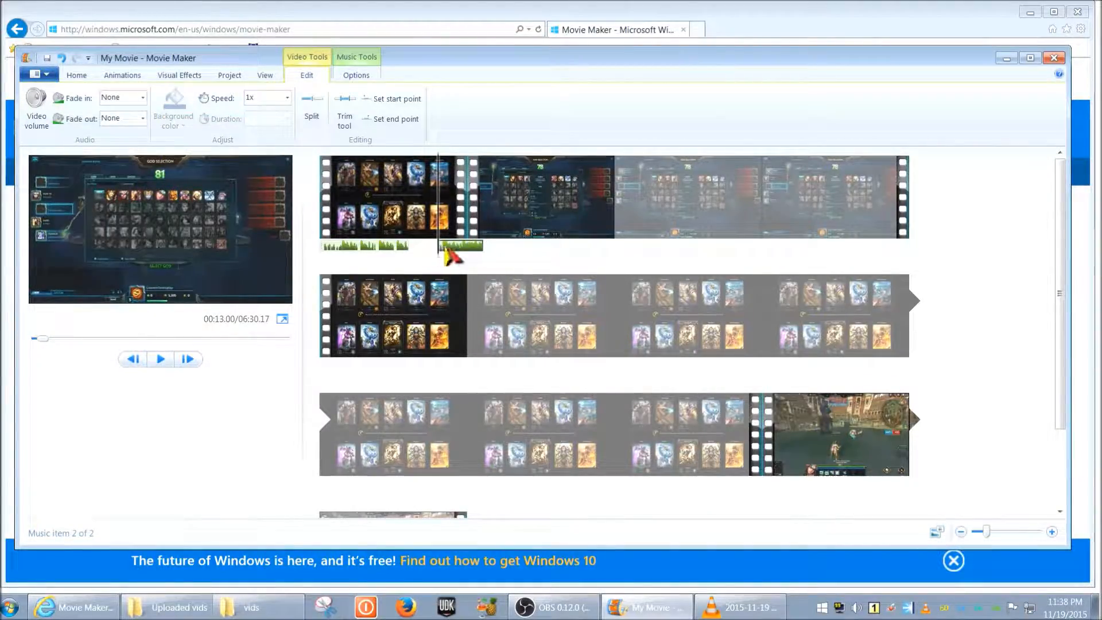
{"action": "right_click", "coordinate": [446, 249]}
{"action": "left_click", "coordinate": [489, 318]}
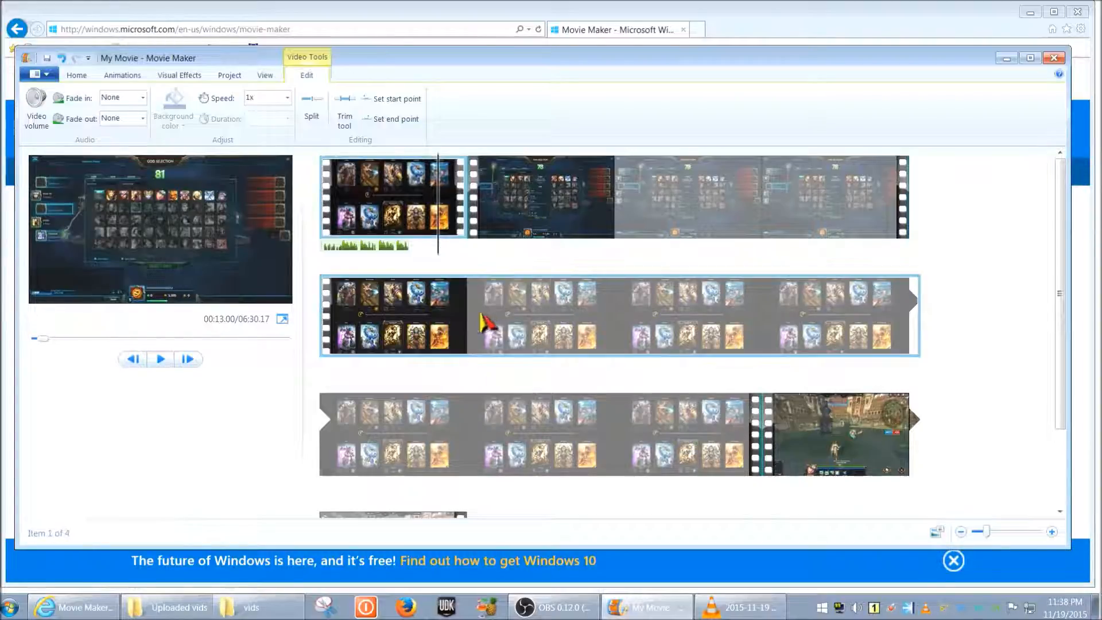
Step: Preview the remaining music from about 0.6 seconds, pausing at about 7.5 seconds
{"action": "left_click_drag", "start_coordinate": [441, 253], "coordinate": [412, 253]}
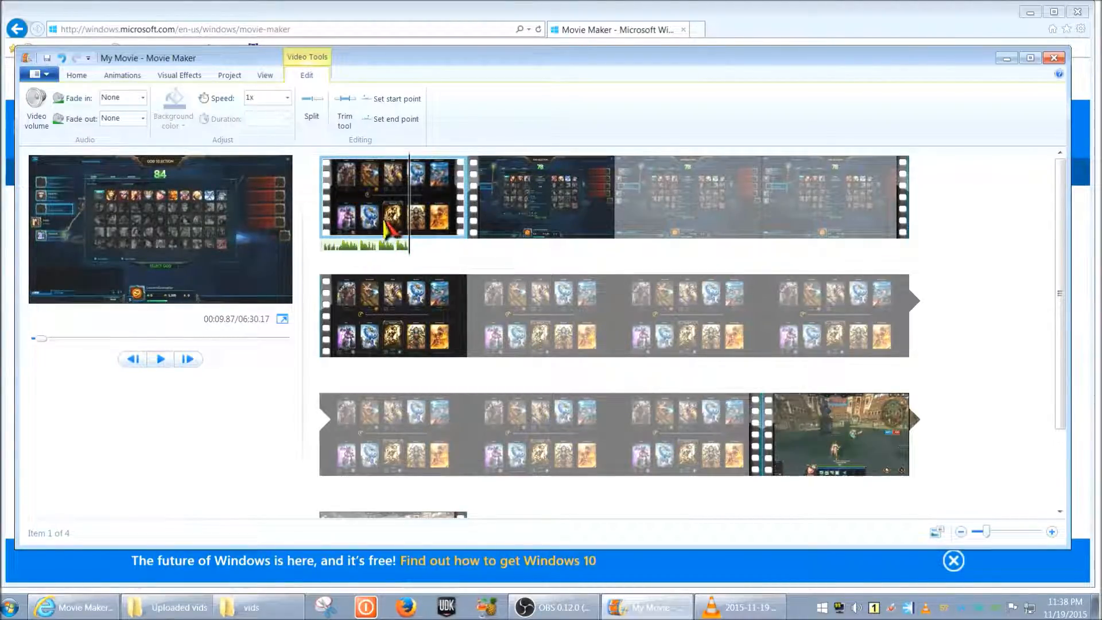
{"action": "left_click_drag", "start_coordinate": [409, 251], "coordinate": [327, 257]}
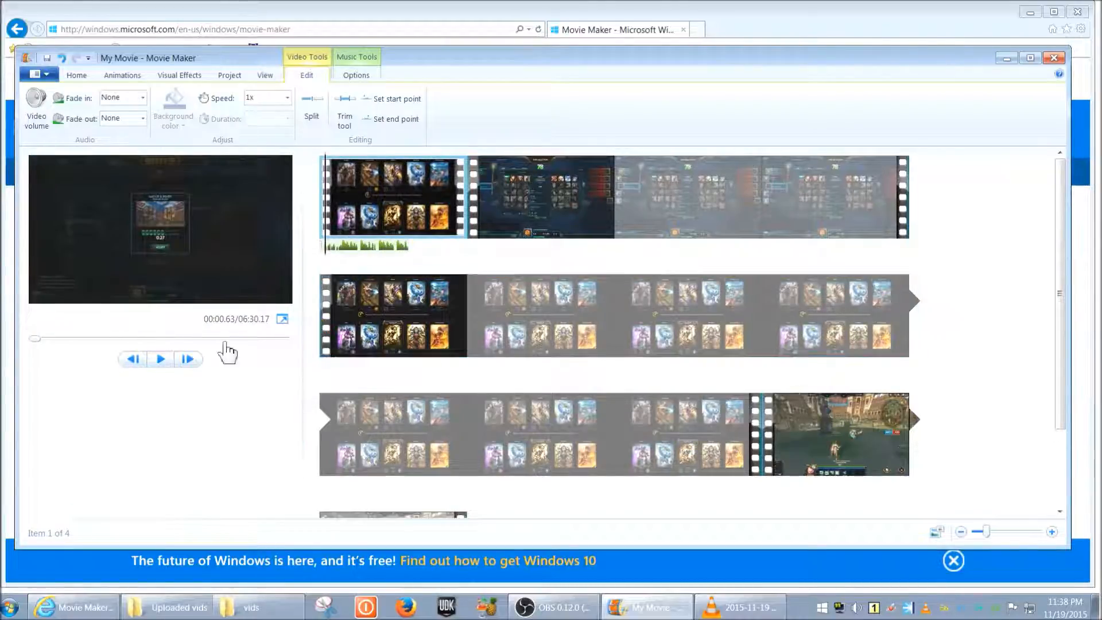
{"action": "left_click", "coordinate": [158, 363]}
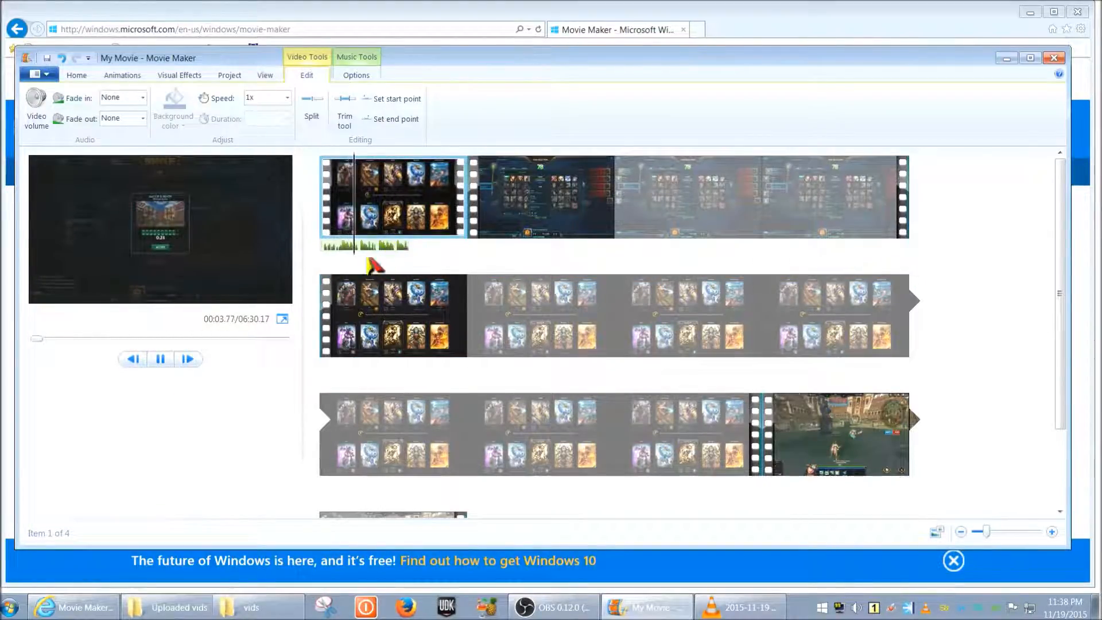
{"action": "left_click", "coordinate": [162, 360]}
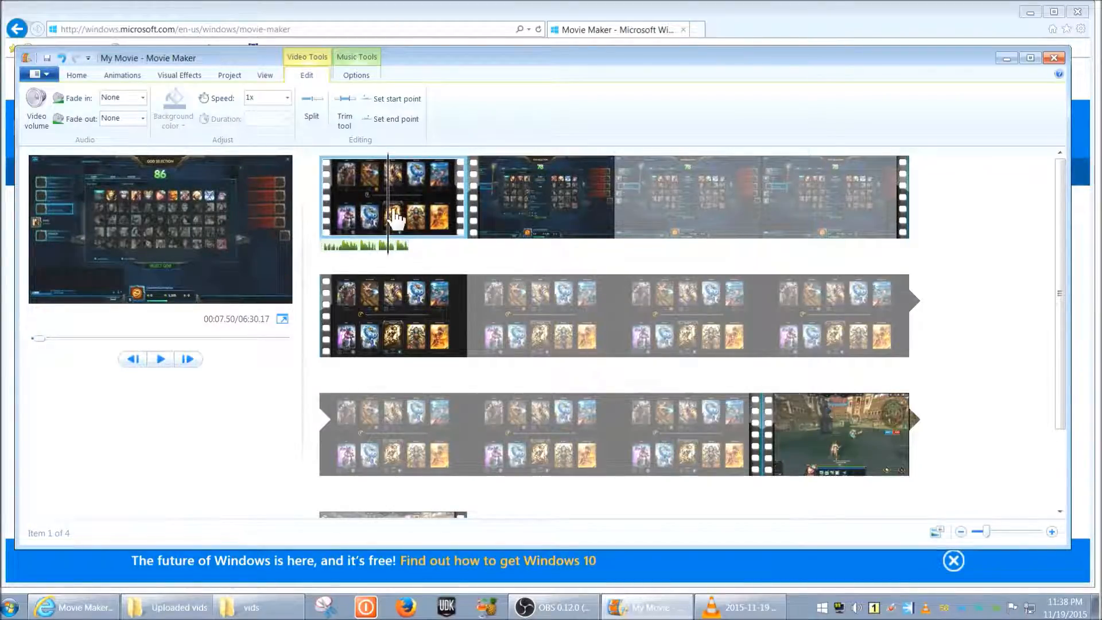
Step: Set the music's fade-out to Fast and preview it from the start, pausing at about 10 seconds
{"action": "left_click", "coordinate": [332, 227]}
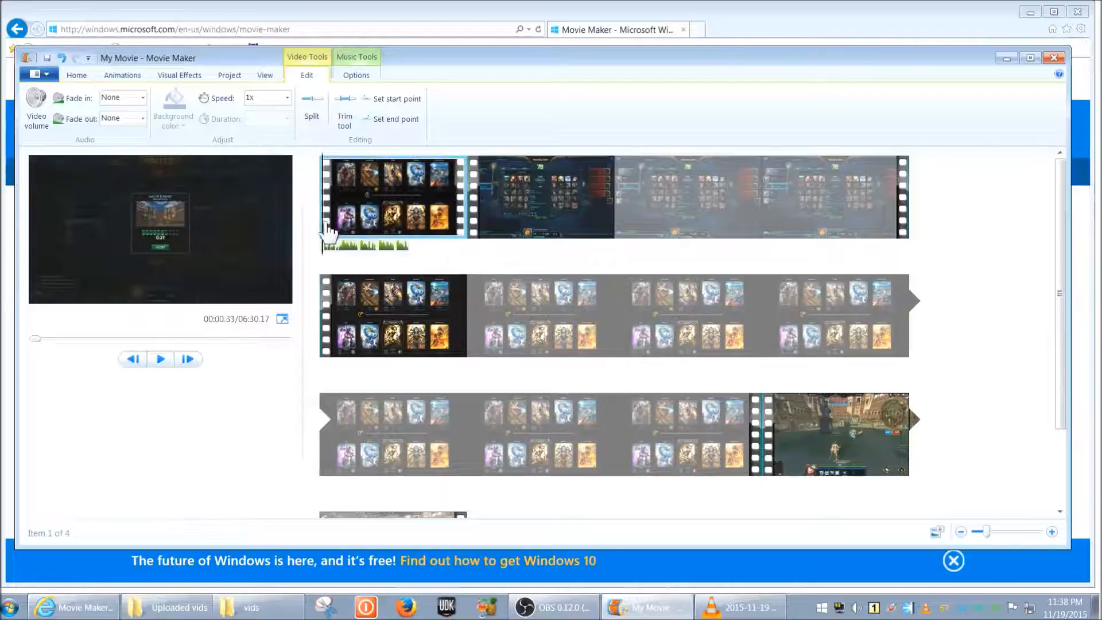
{"action": "left_click", "coordinate": [406, 229]}
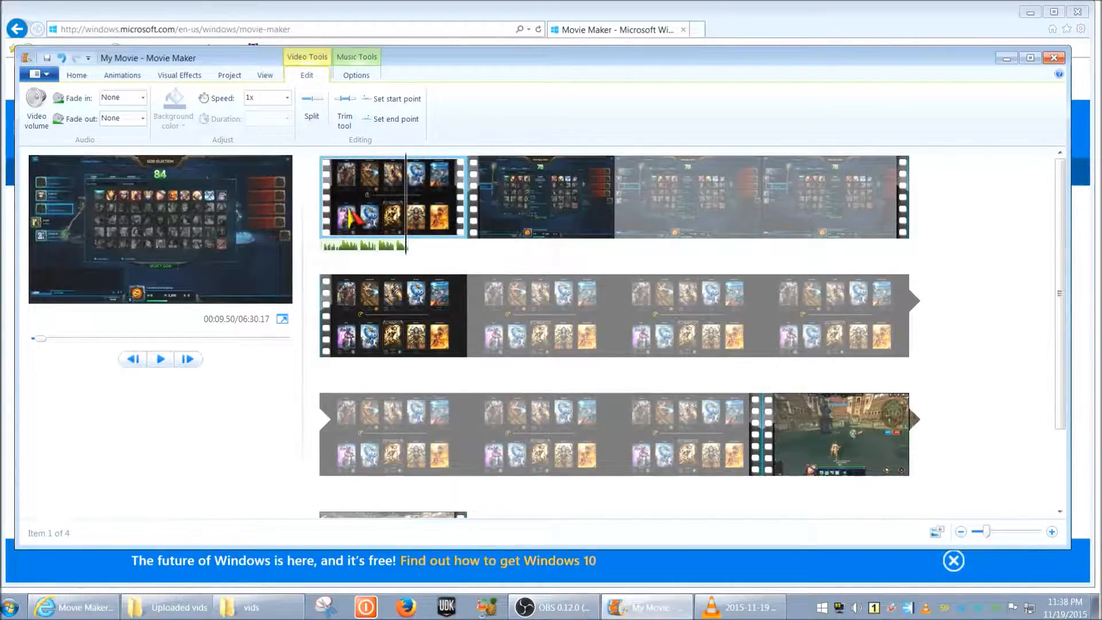
{"action": "left_click", "coordinate": [335, 240]}
{"action": "left_click", "coordinate": [326, 244]}
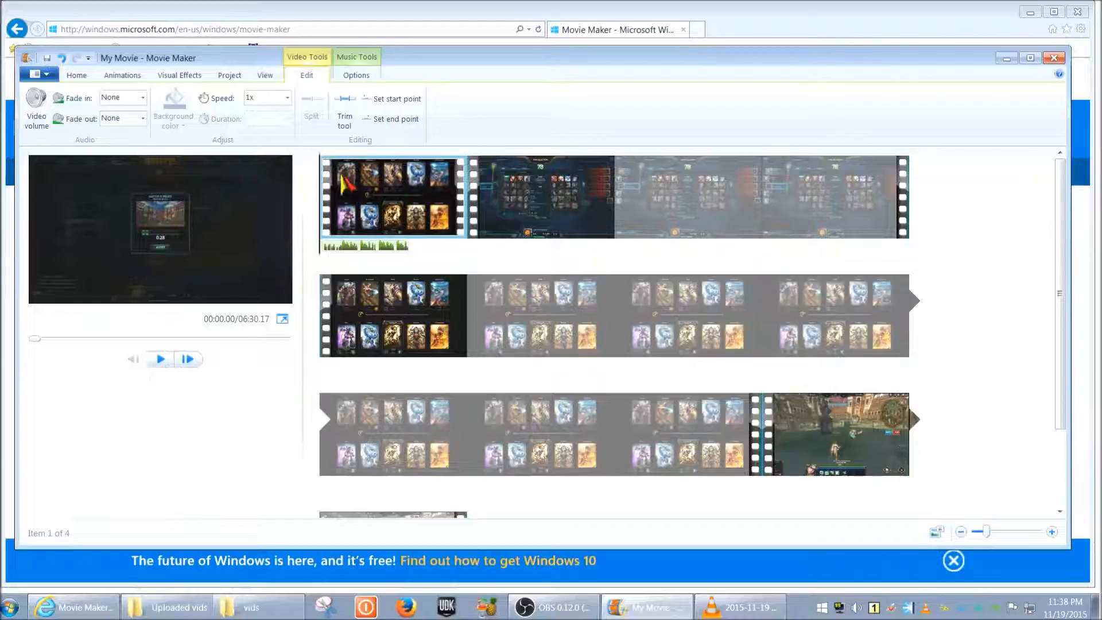
{"action": "left_click", "coordinate": [367, 246]}
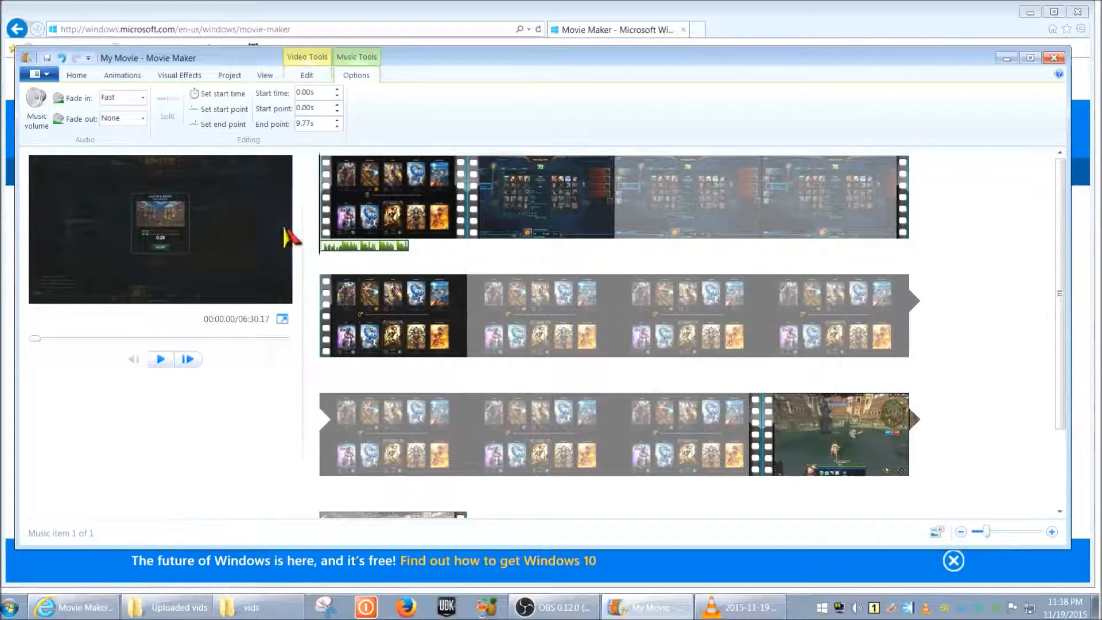
{"action": "left_click", "coordinate": [142, 118]}
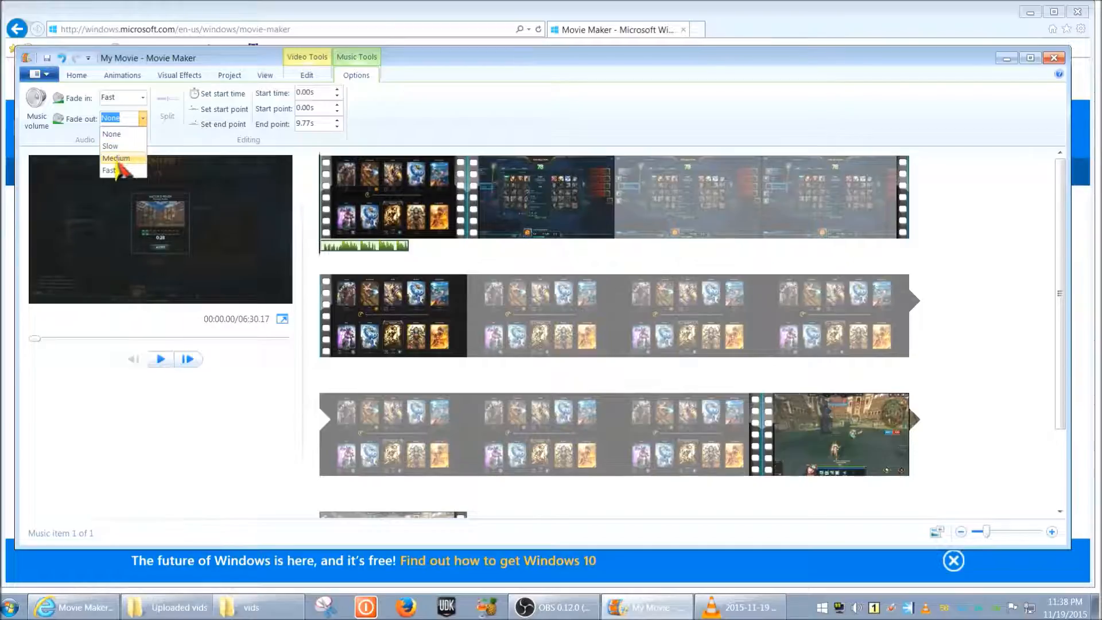
{"action": "left_click", "coordinate": [108, 171]}
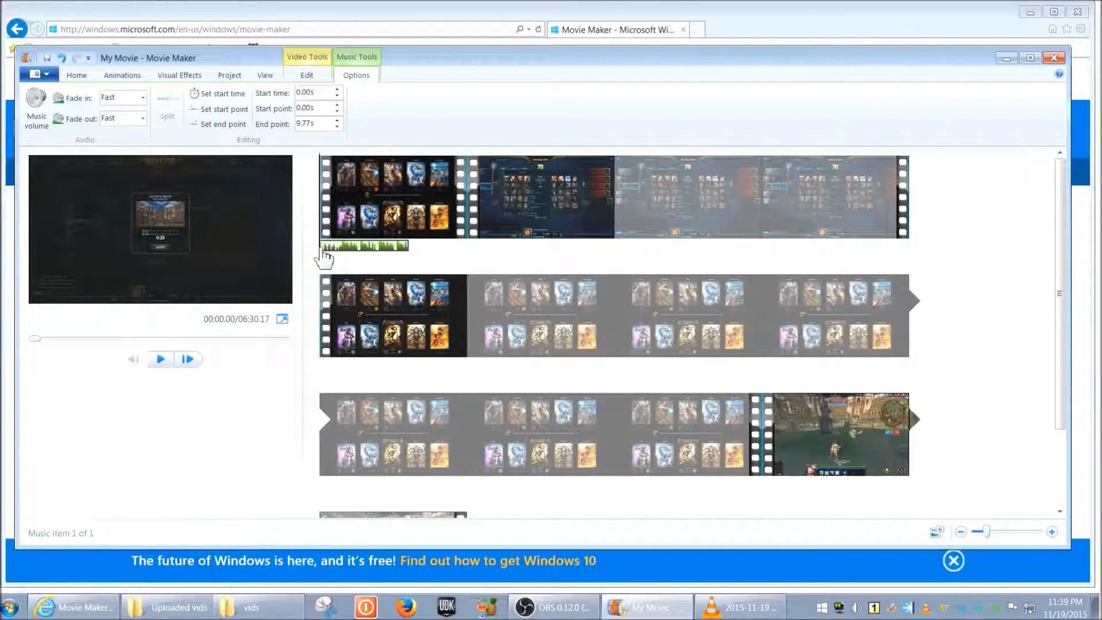
{"action": "left_click", "coordinate": [158, 359]}
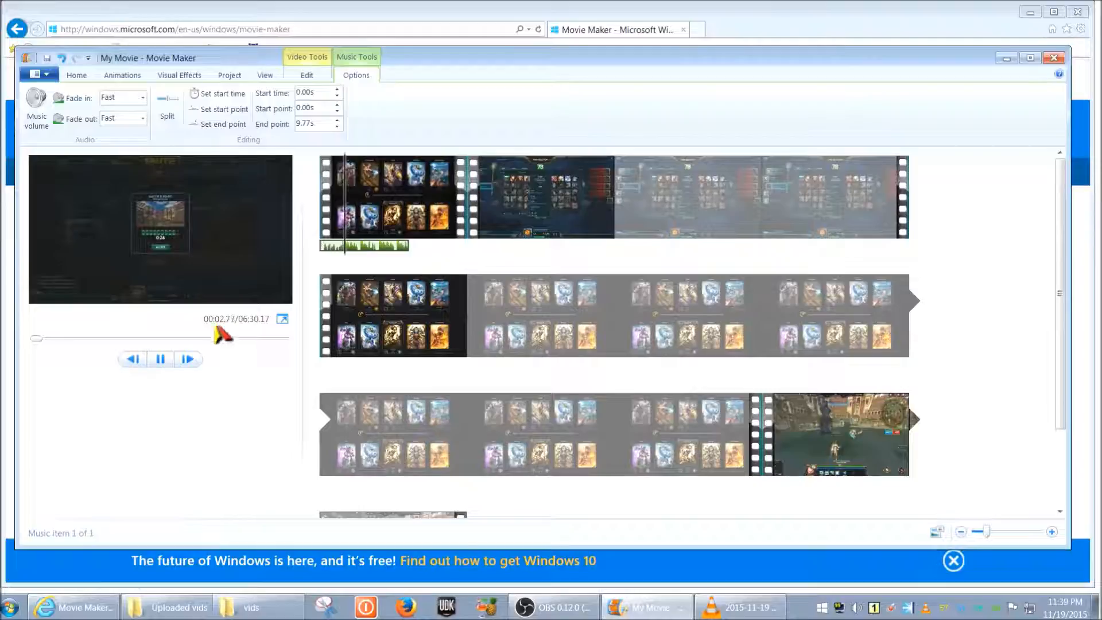
{"action": "left_click", "coordinate": [160, 359]}
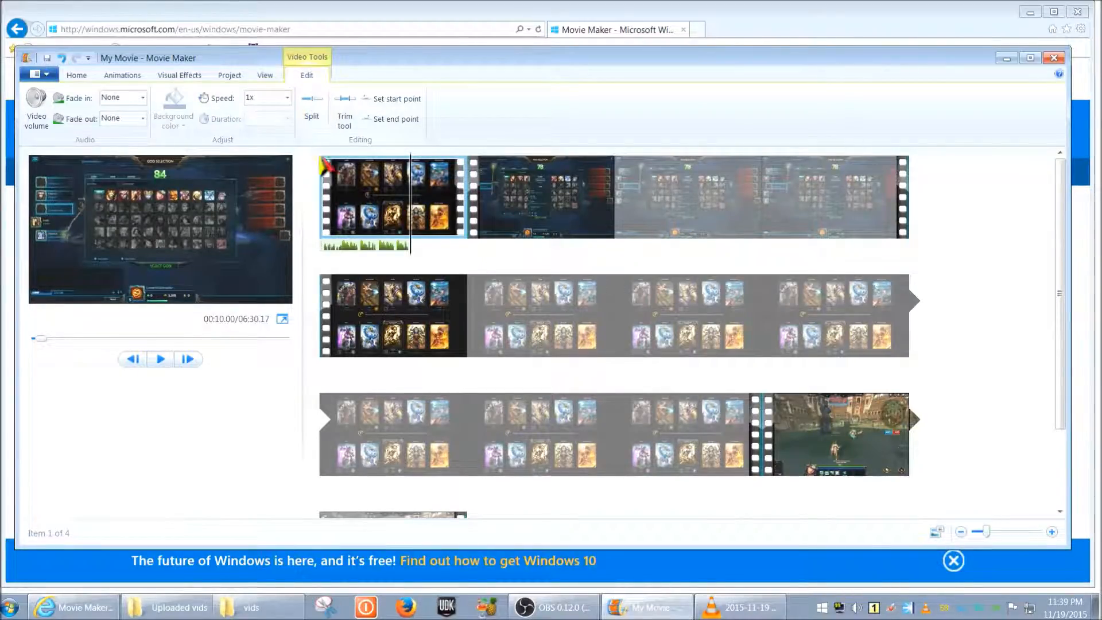
Step: Move the music item beneath the second clip so it starts at about 44.4 seconds
{"action": "left_click", "coordinate": [381, 250]}
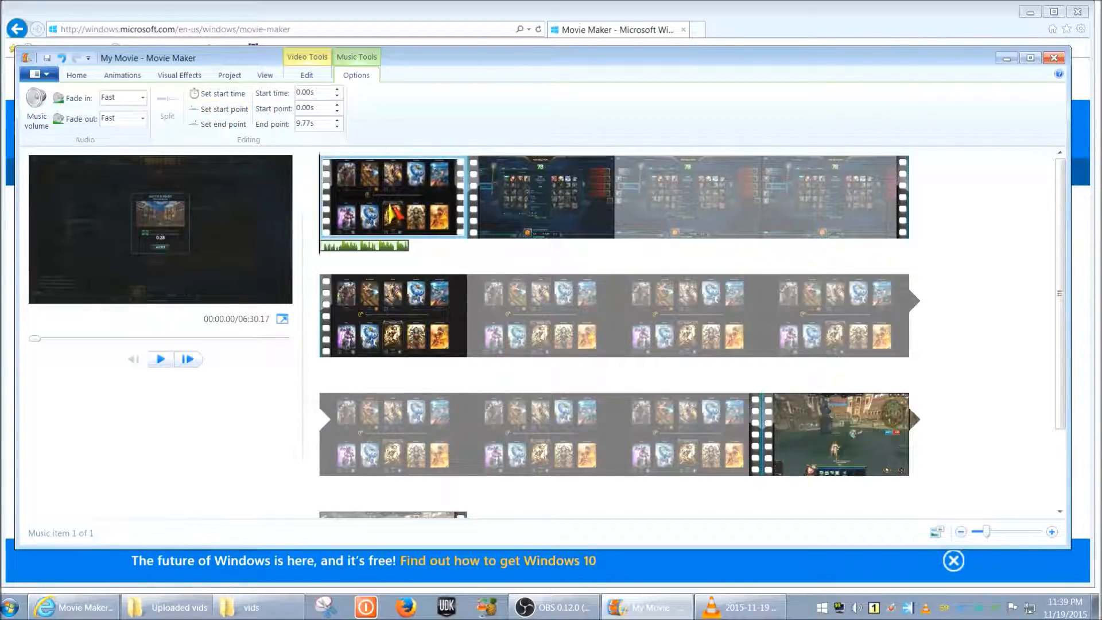
{"action": "left_click", "coordinate": [410, 198]}
{"action": "left_click", "coordinate": [370, 247]}
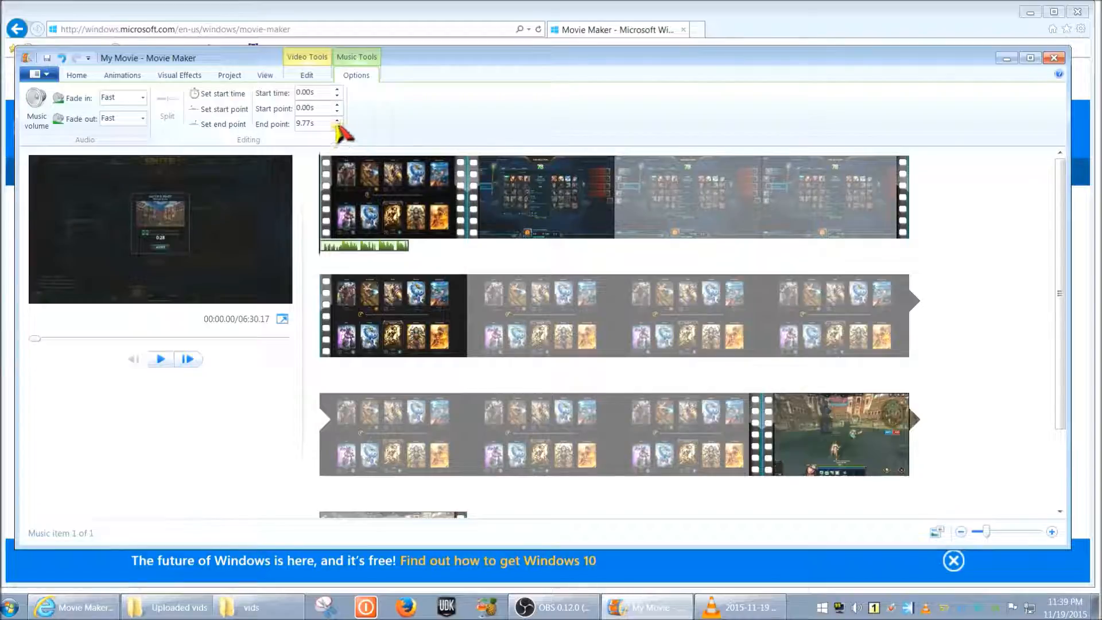
{"action": "left_click", "coordinate": [77, 75]}
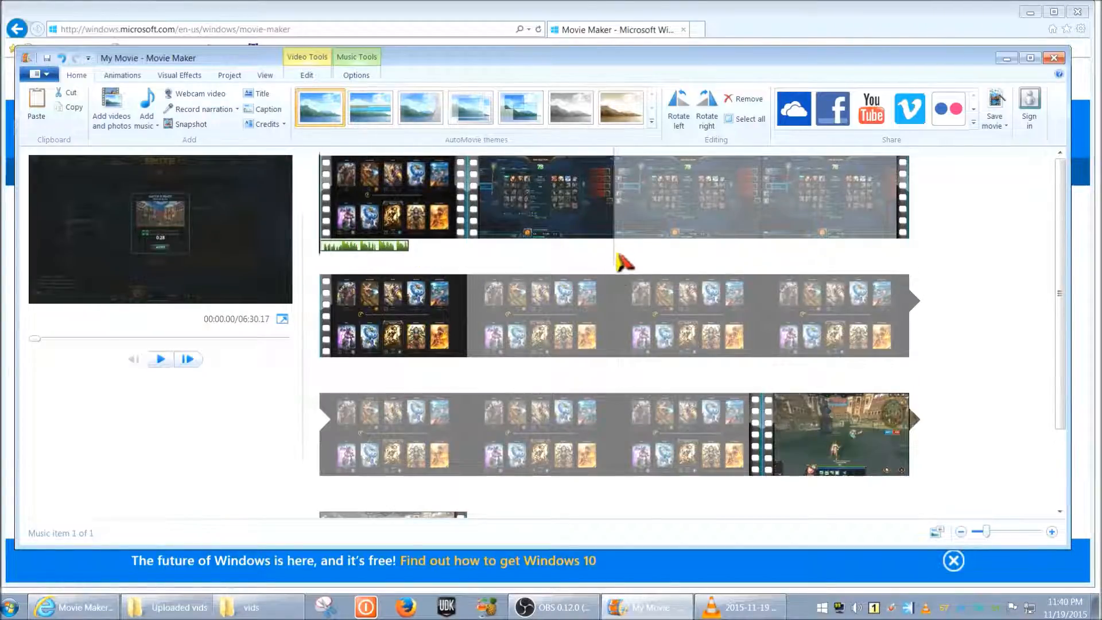
{"action": "left_click_drag", "start_coordinate": [621, 262], "coordinate": [620, 259]}
{"action": "left_click", "coordinate": [362, 223]}
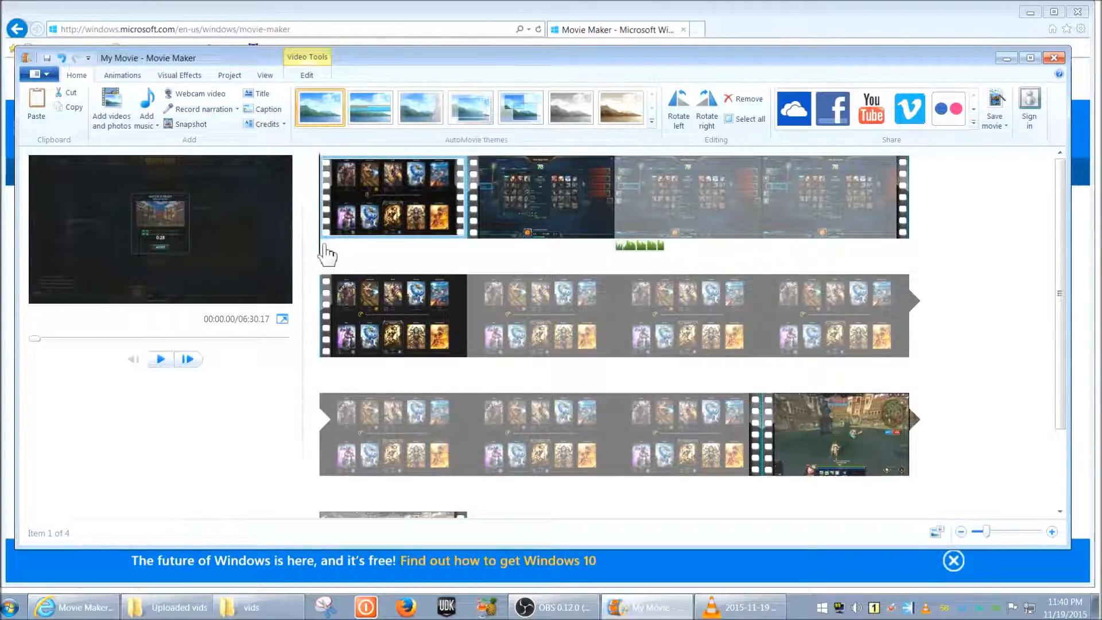
{"action": "left_click", "coordinate": [342, 243]}
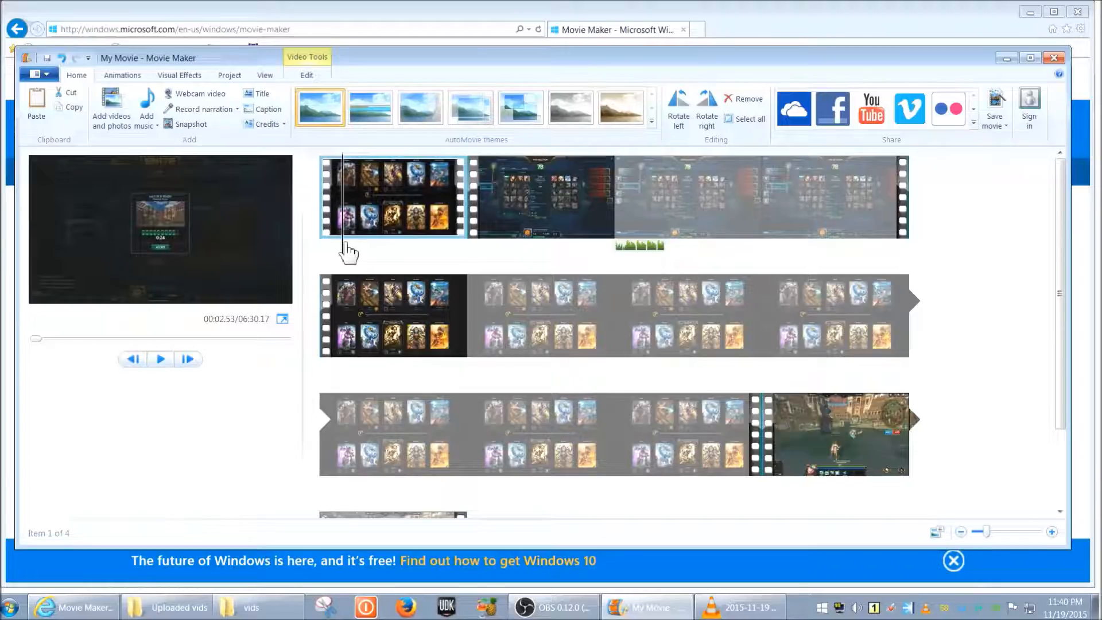
{"action": "left_click_drag", "start_coordinate": [344, 243], "coordinate": [323, 245]}
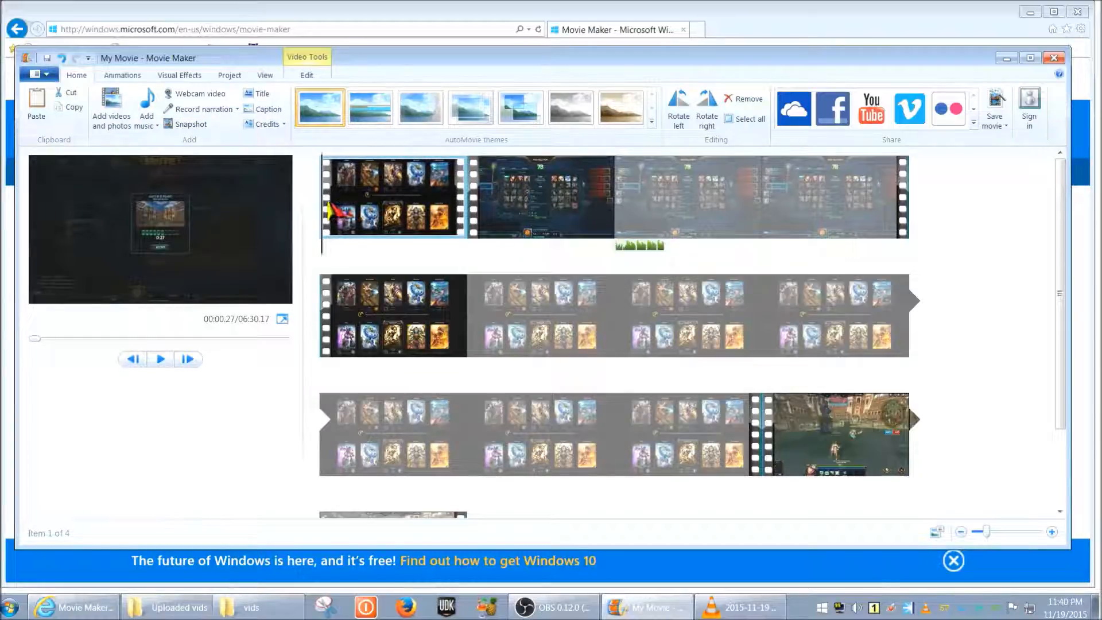
{"action": "left_click", "coordinate": [214, 109]}
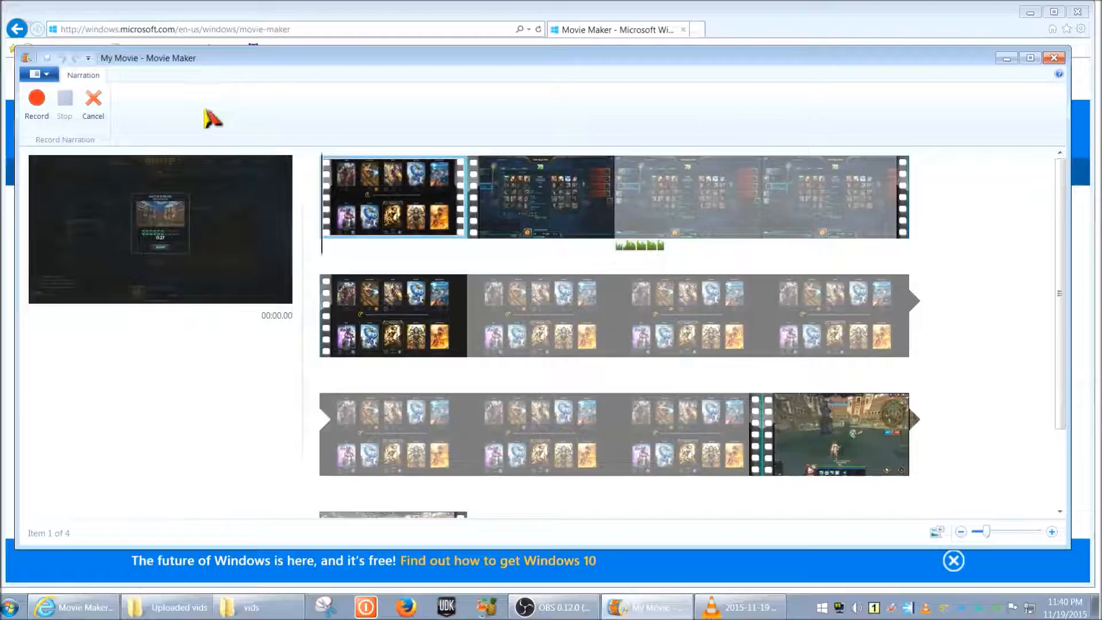
{"action": "left_click", "coordinate": [37, 116]}
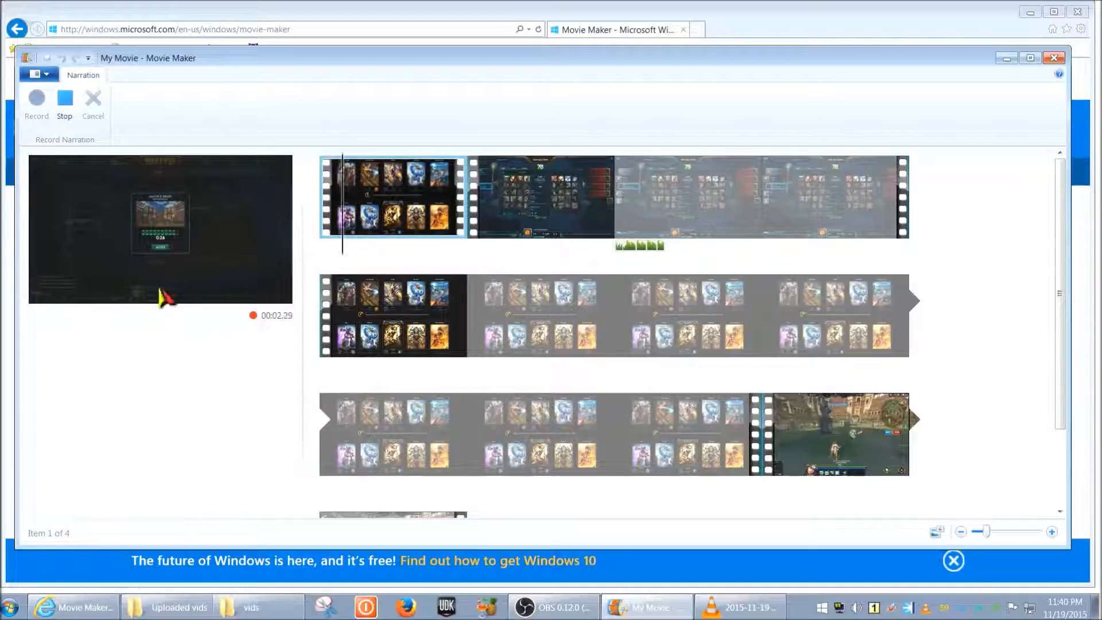
{"action": "left_click", "coordinate": [62, 108]}
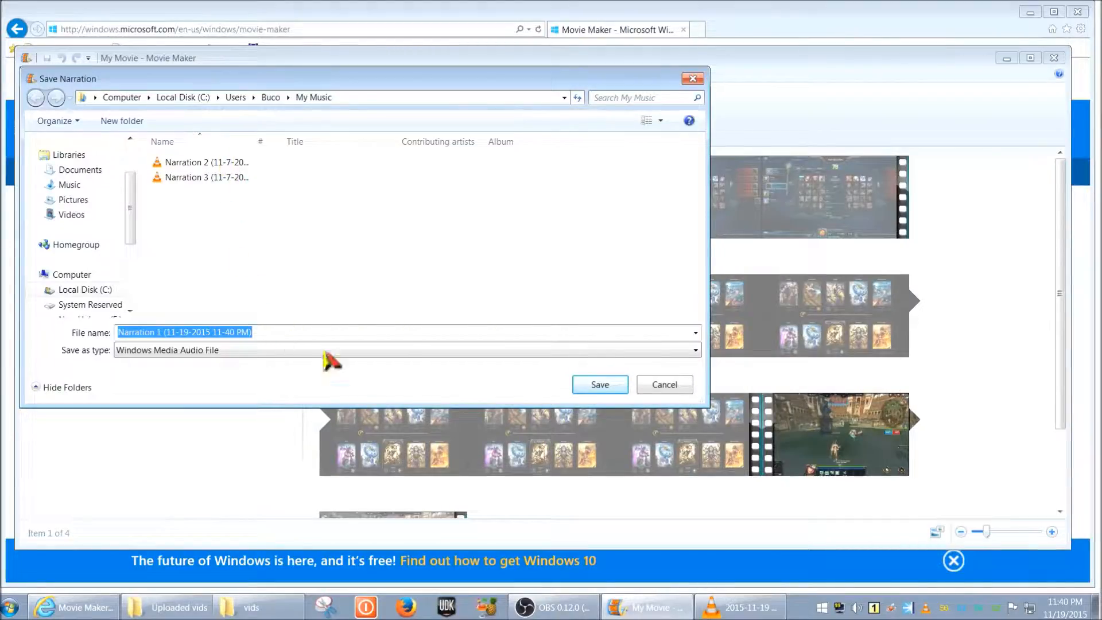
{"action": "left_click", "coordinate": [589, 388]}
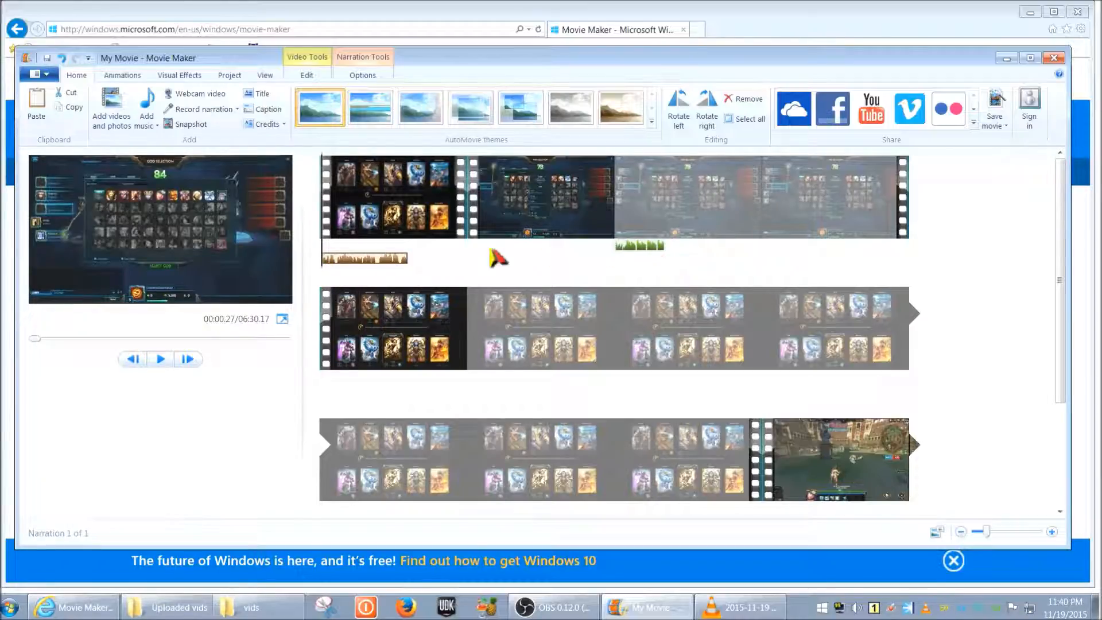
Step: Examine the audio options of the narration and the music item, and play back the recorded narration from its start
{"action": "left_click", "coordinate": [382, 258]}
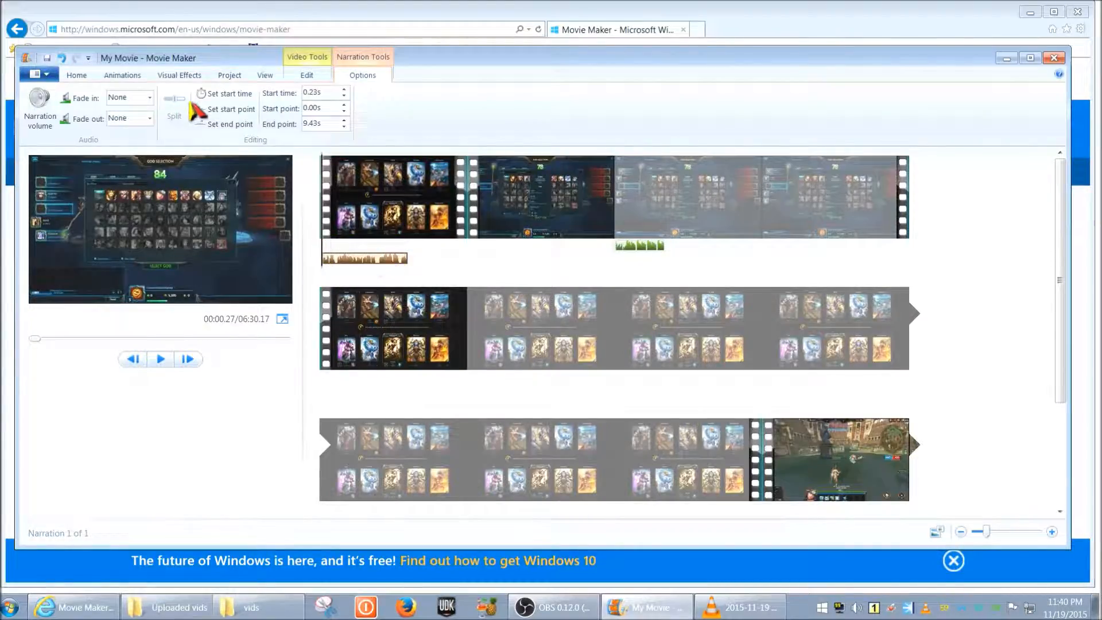
{"action": "left_click", "coordinate": [638, 247]}
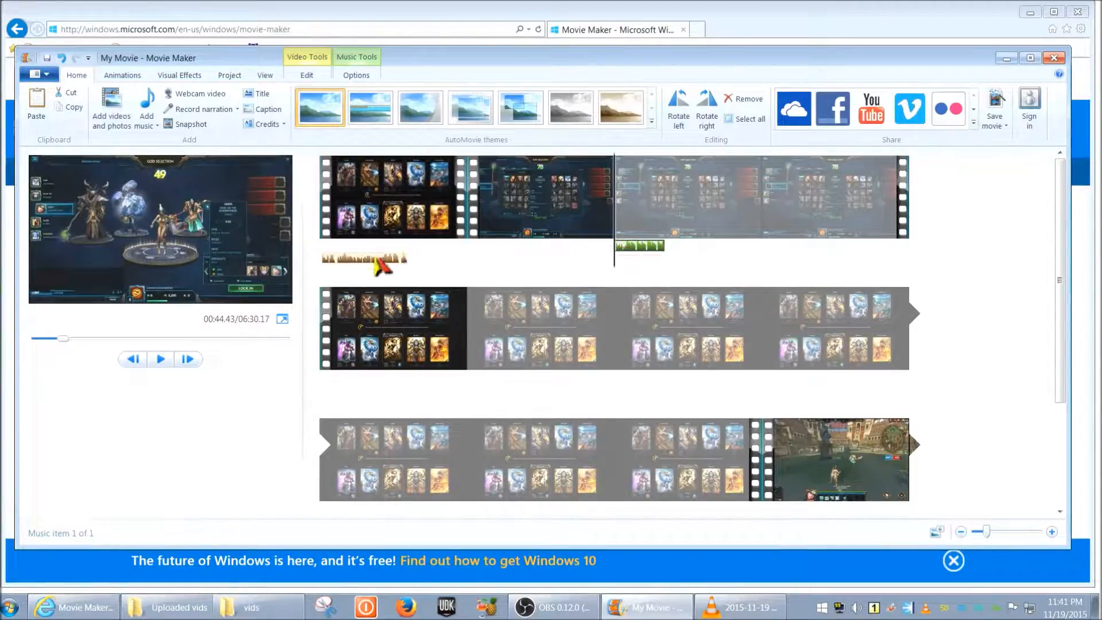
{"action": "double_click", "coordinate": [653, 248]}
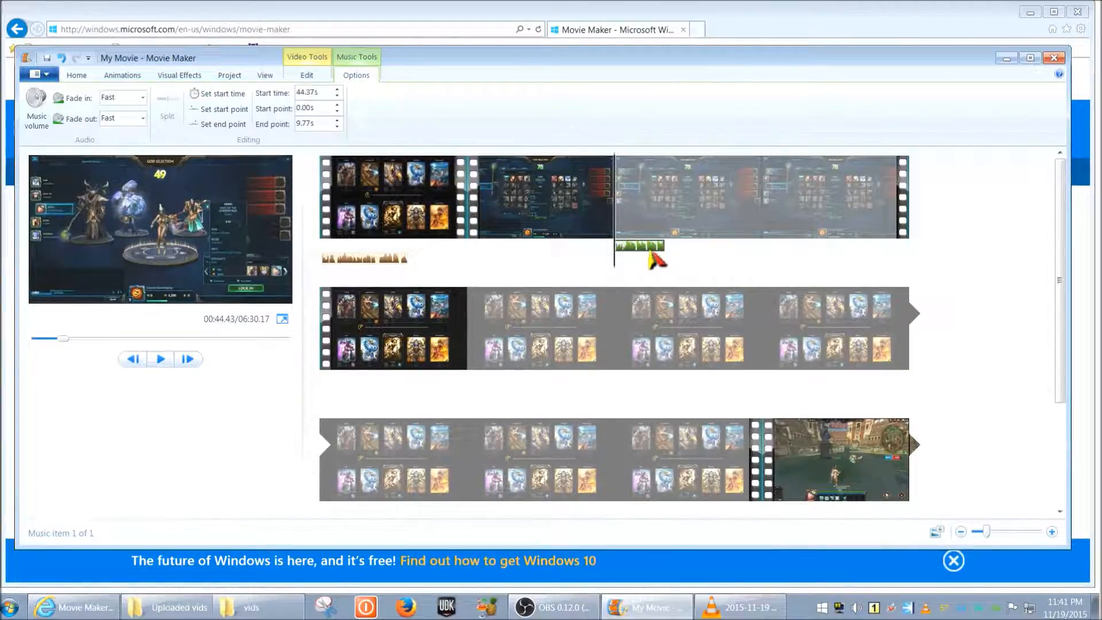
{"action": "left_click", "coordinate": [376, 261]}
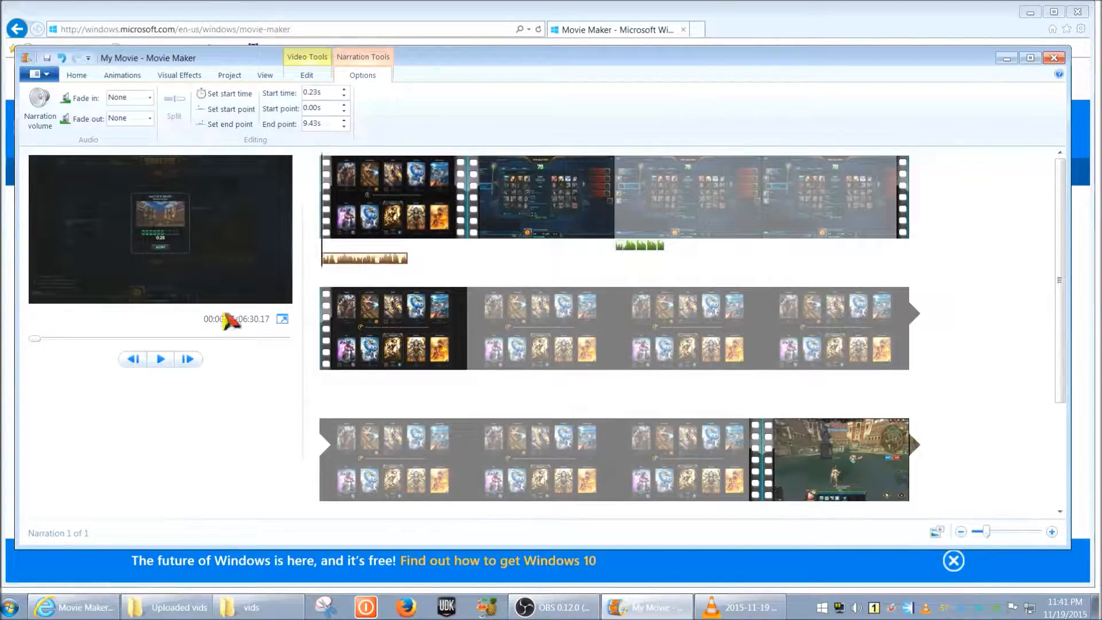
{"action": "left_click", "coordinate": [160, 360]}
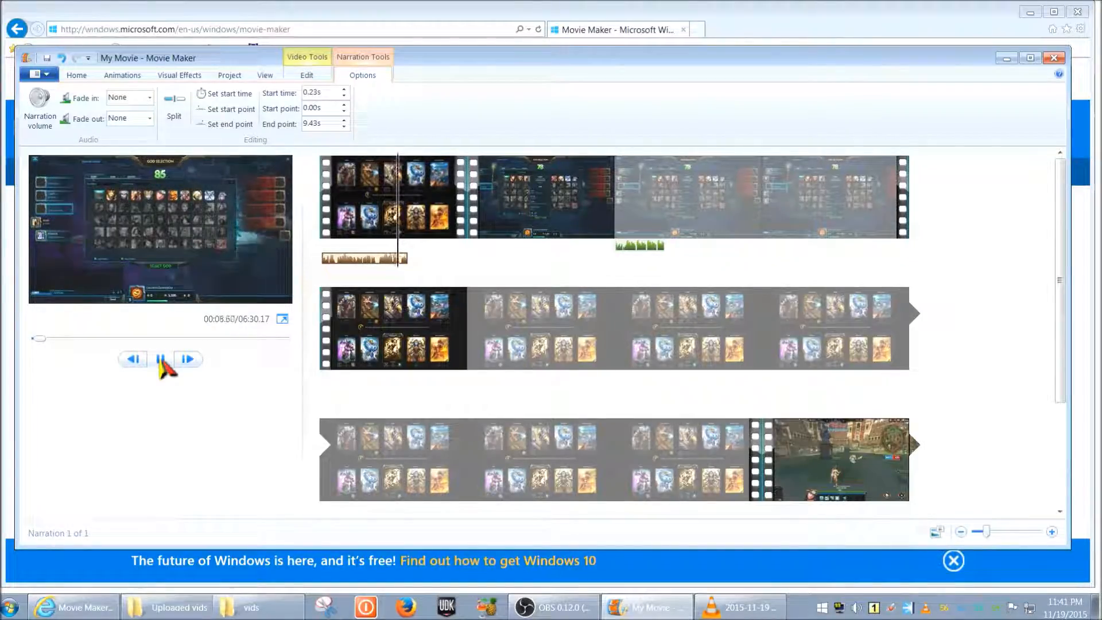
Step: Shift the narration beneath the first clip to start at about 1 second
{"action": "left_click", "coordinate": [382, 260]}
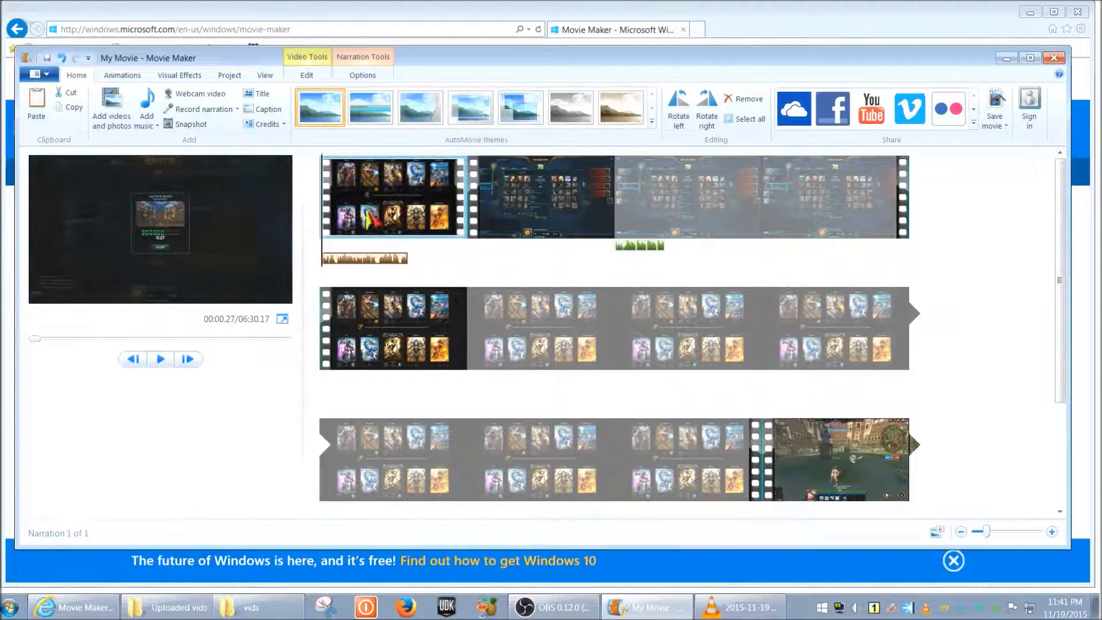
{"action": "left_click_drag", "start_coordinate": [352, 256], "coordinate": [356, 229]}
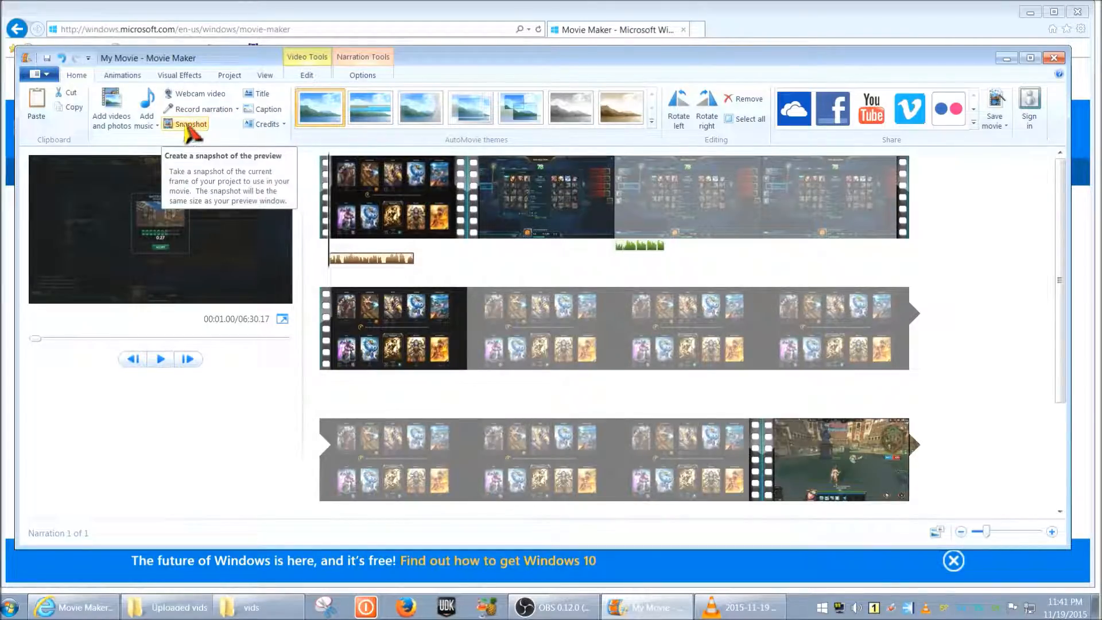
{"action": "left_click", "coordinate": [161, 359]}
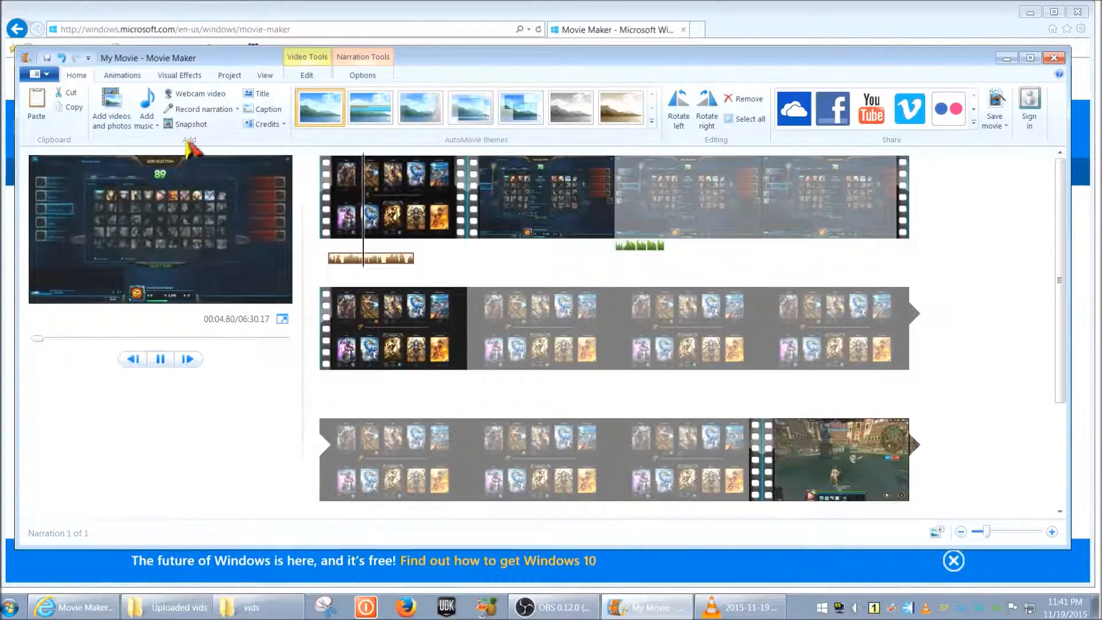
{"action": "left_click", "coordinate": [191, 124]}
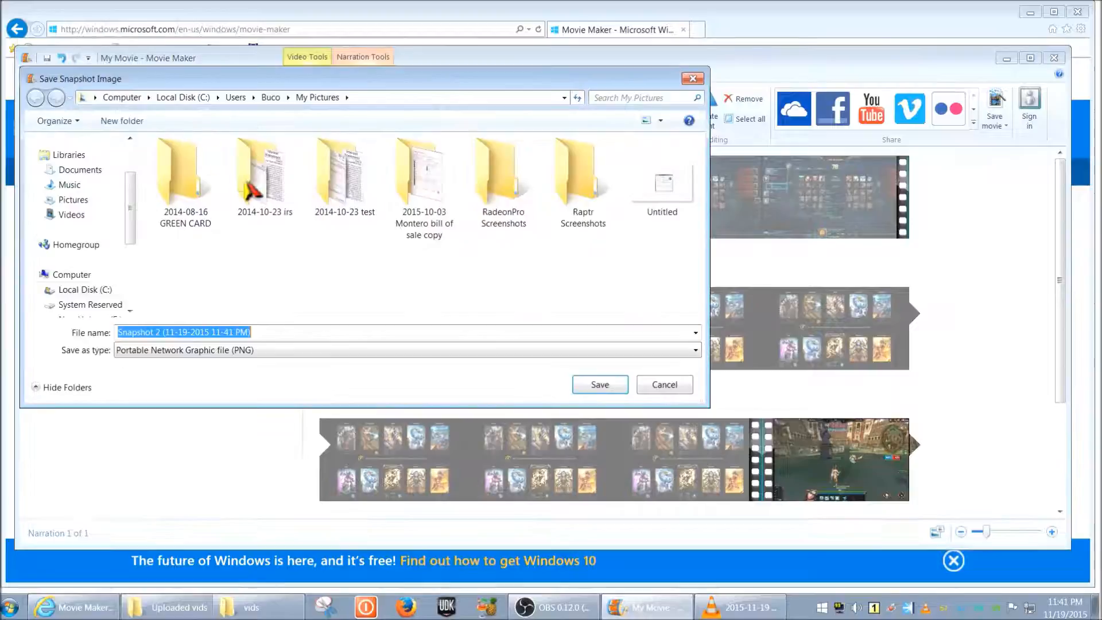
{"action": "left_click", "coordinate": [601, 385]}
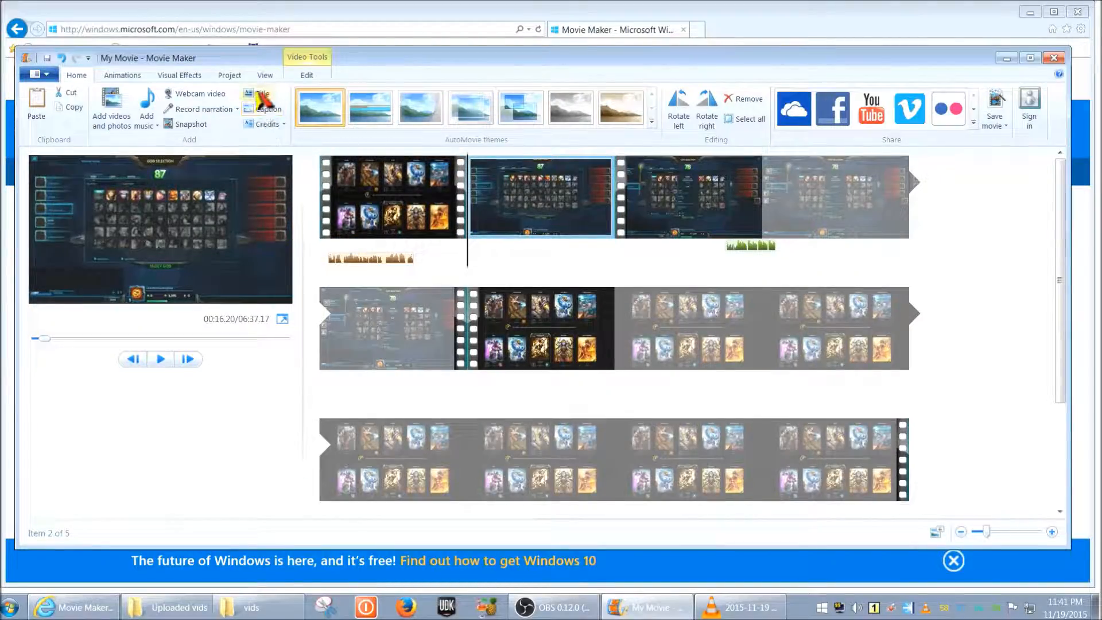
Step: Add a title screen before the first clip and place the playhead at the start of the movie
{"action": "left_click", "coordinate": [322, 253]}
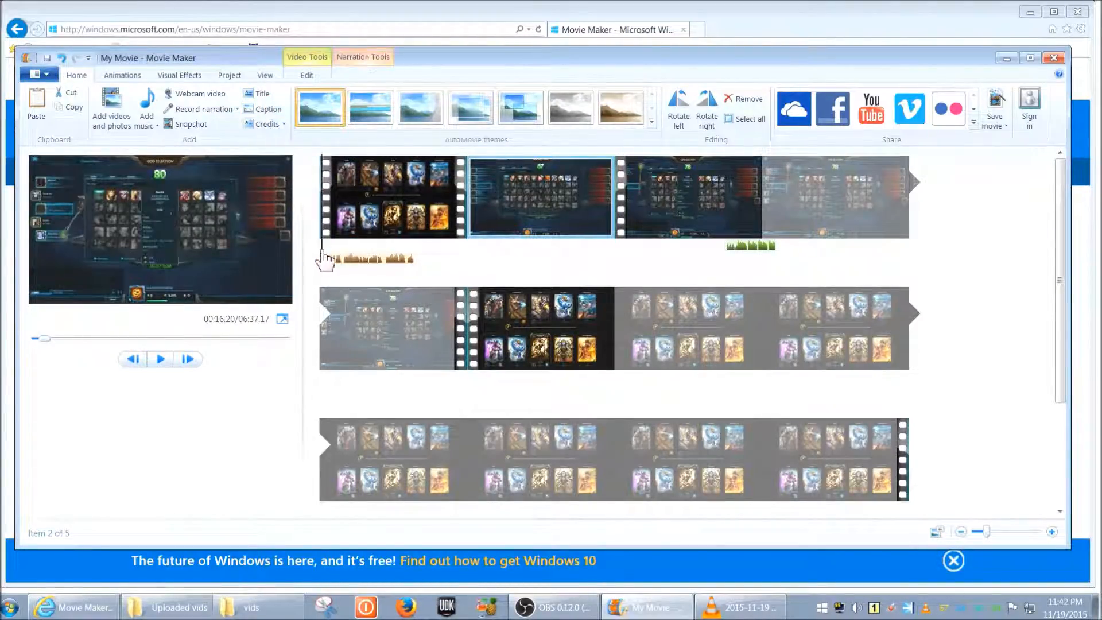
{"action": "left_click", "coordinate": [258, 99]}
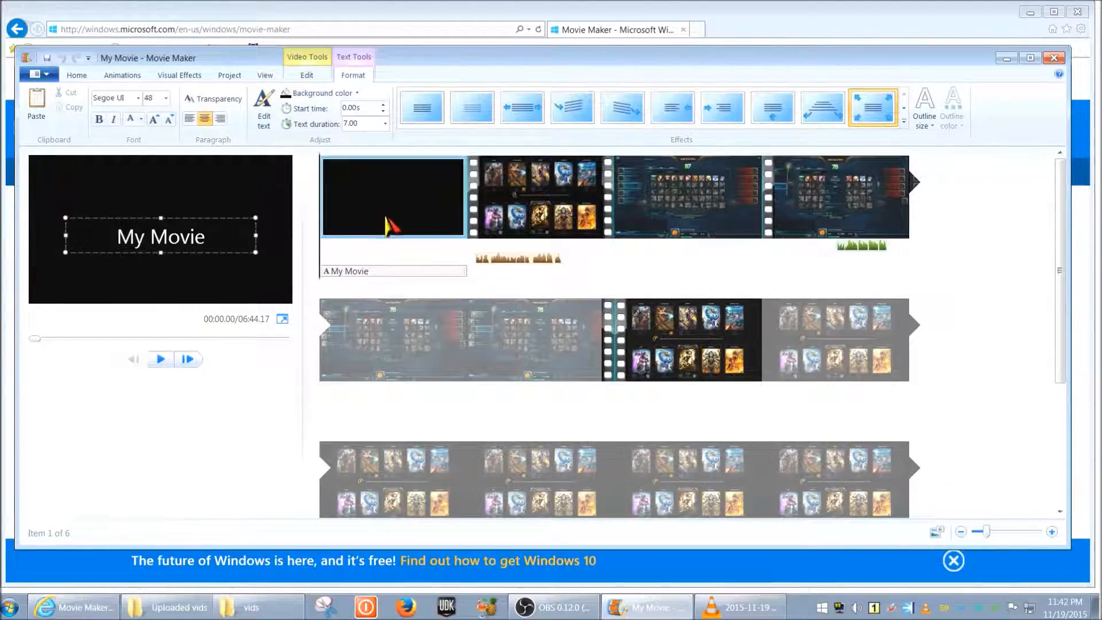
{"action": "mouse_move", "coordinate": [323, 253]}
{"action": "left_mouse_down"}
{"action": "mouse_move", "coordinate": [471, 259]}
{"action": "mouse_move", "coordinate": [322, 252]}
{"action": "left_mouse_up"}
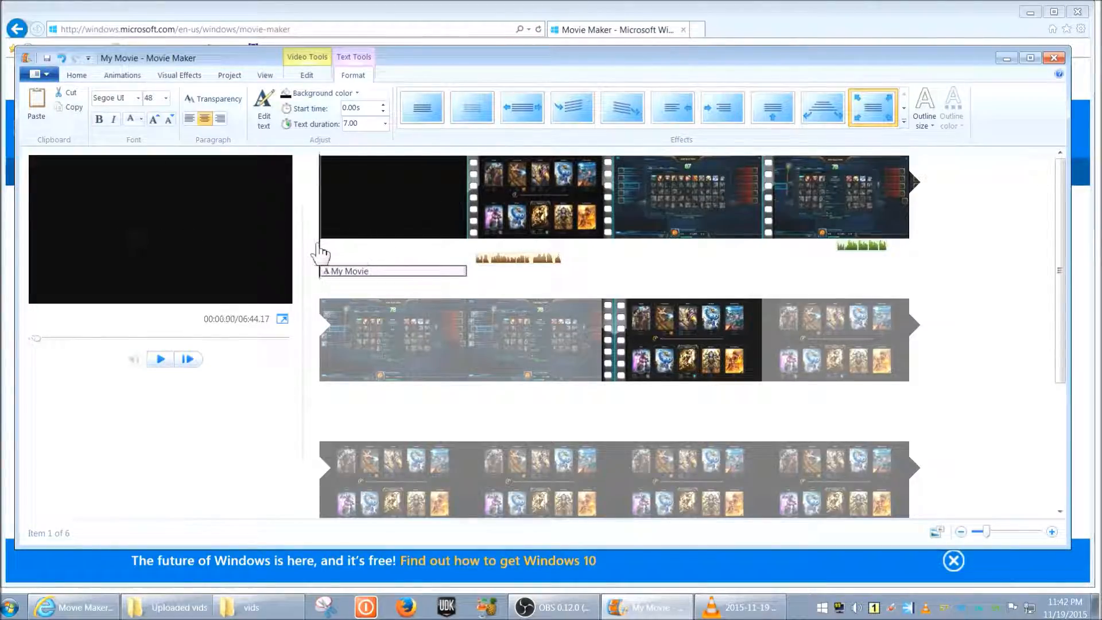
Step: Replace the text on the opening title screen with "My Title"
{"action": "left_click", "coordinate": [379, 272]}
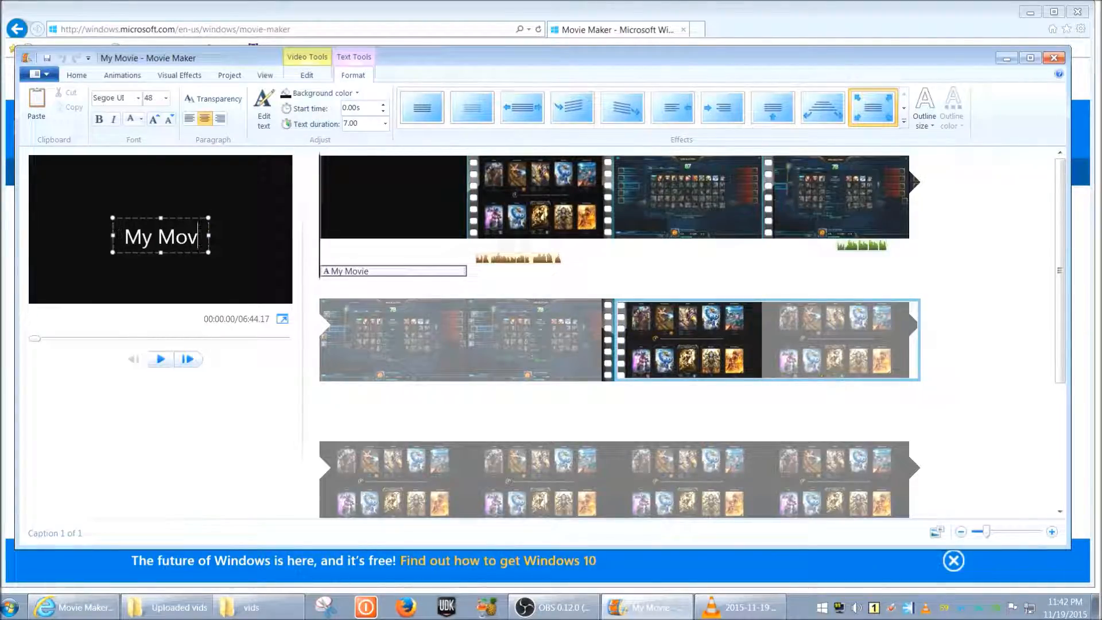
{"action": "type", "text": "My Title"}
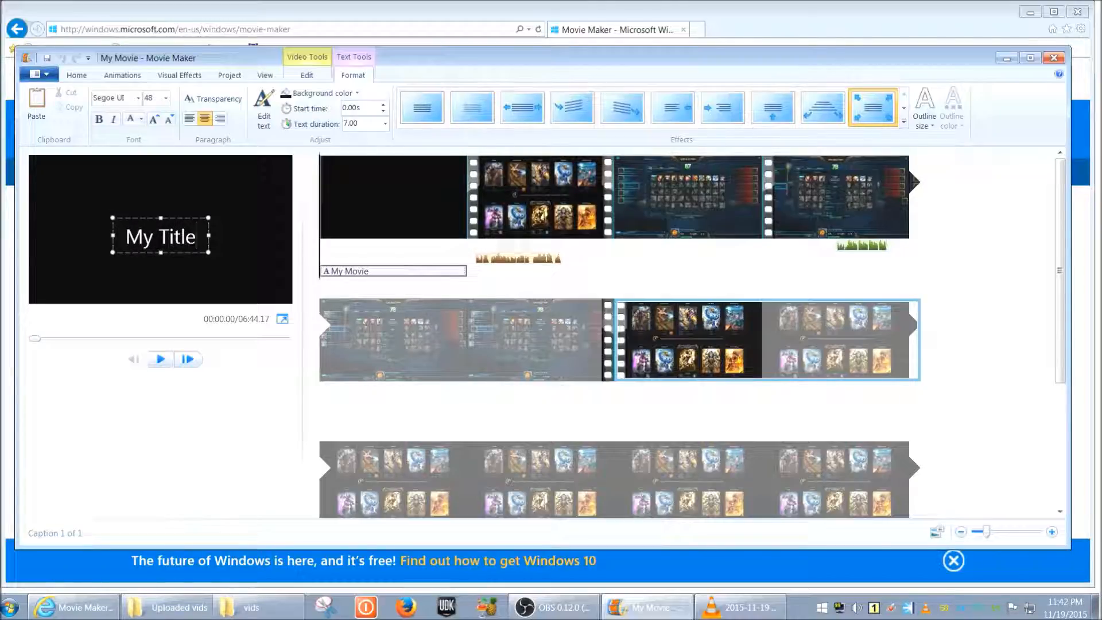
{"action": "left_click", "coordinate": [203, 403]}
Step: Play the title screen from the start of the movie to preview the title text's current effect
{"action": "left_click", "coordinate": [160, 359]}
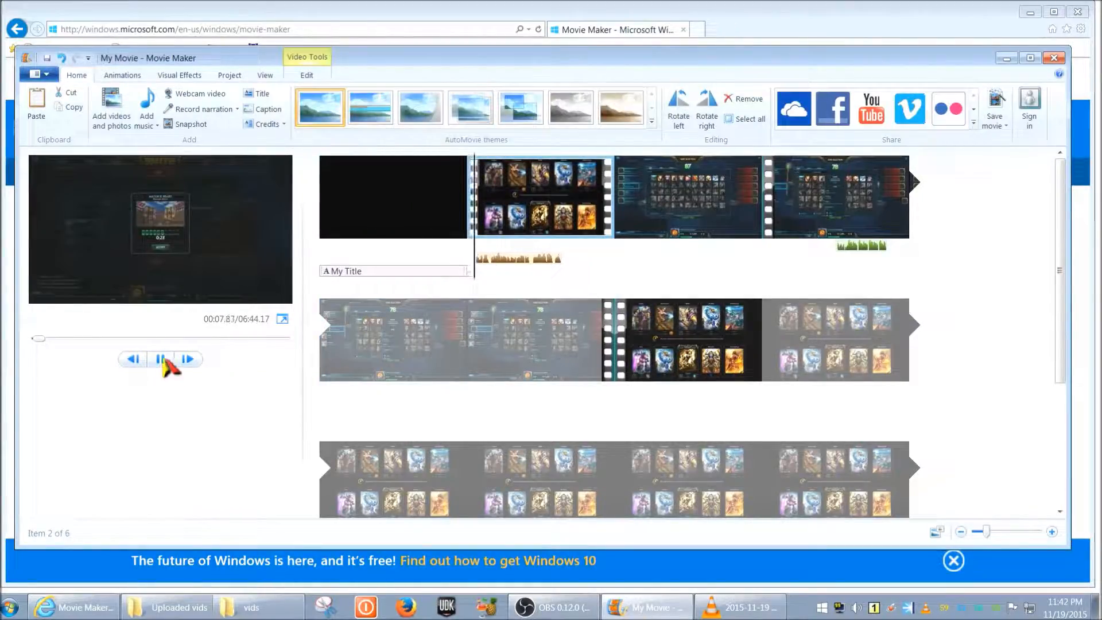
{"action": "left_click_drag", "start_coordinate": [476, 261], "coordinate": [324, 270]}
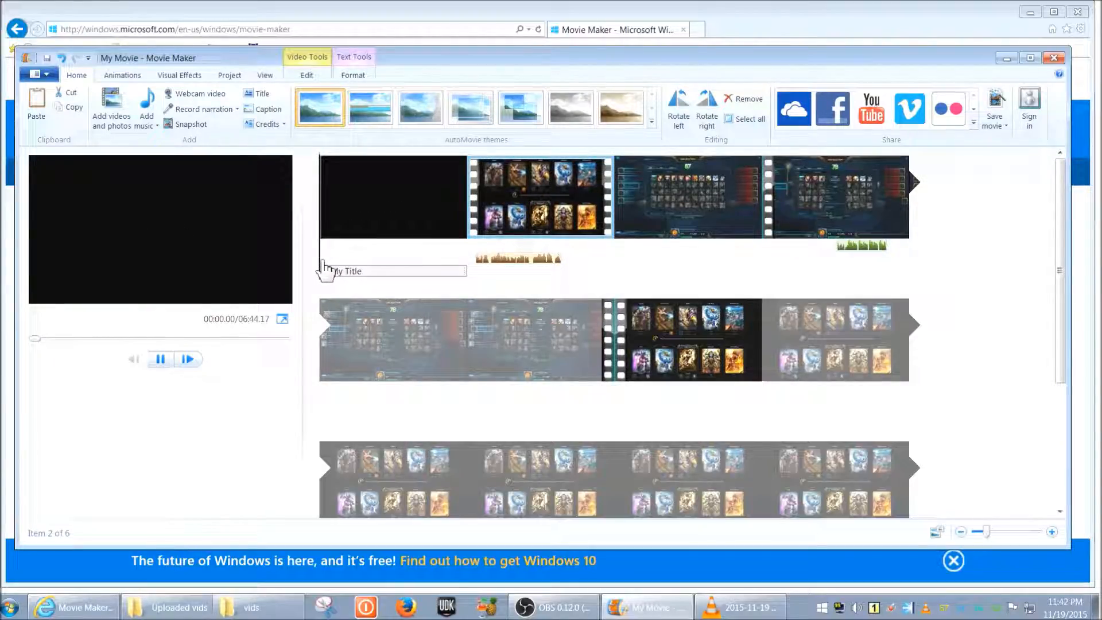
{"action": "left_click", "coordinate": [160, 359]}
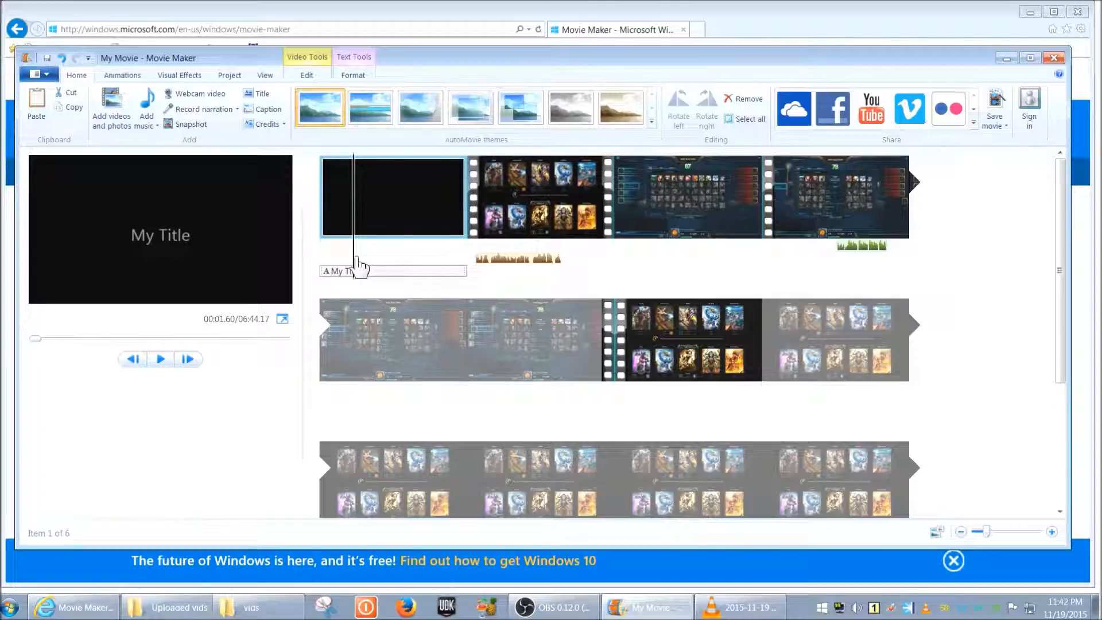
{"action": "left_click_drag", "start_coordinate": [354, 261], "coordinate": [325, 267]}
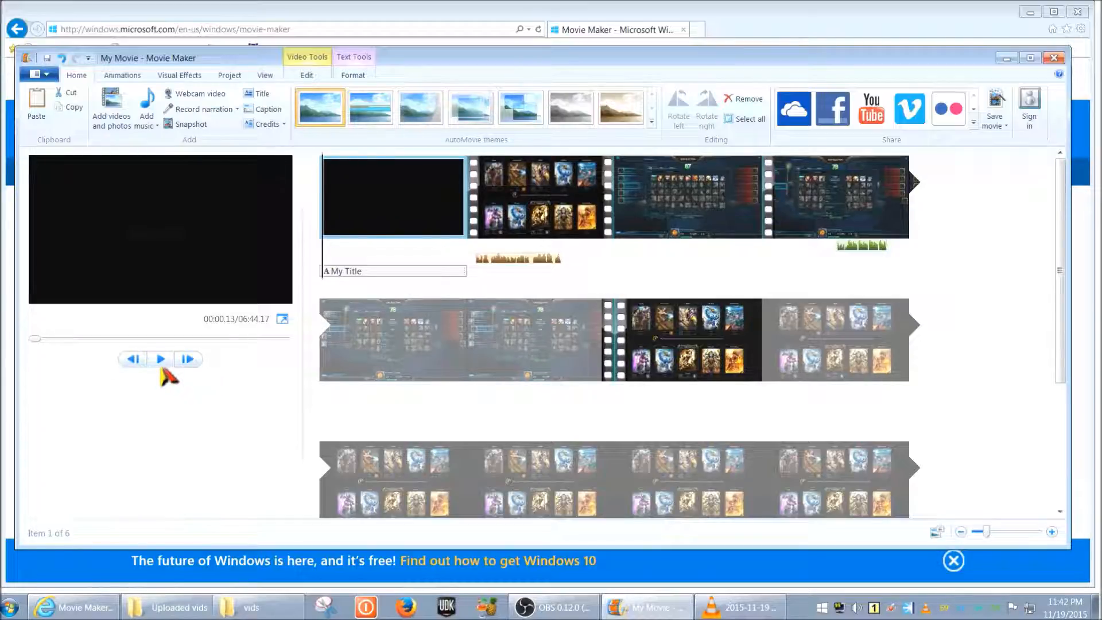
{"action": "left_click", "coordinate": [162, 359]}
{"action": "left_click", "coordinate": [161, 359]}
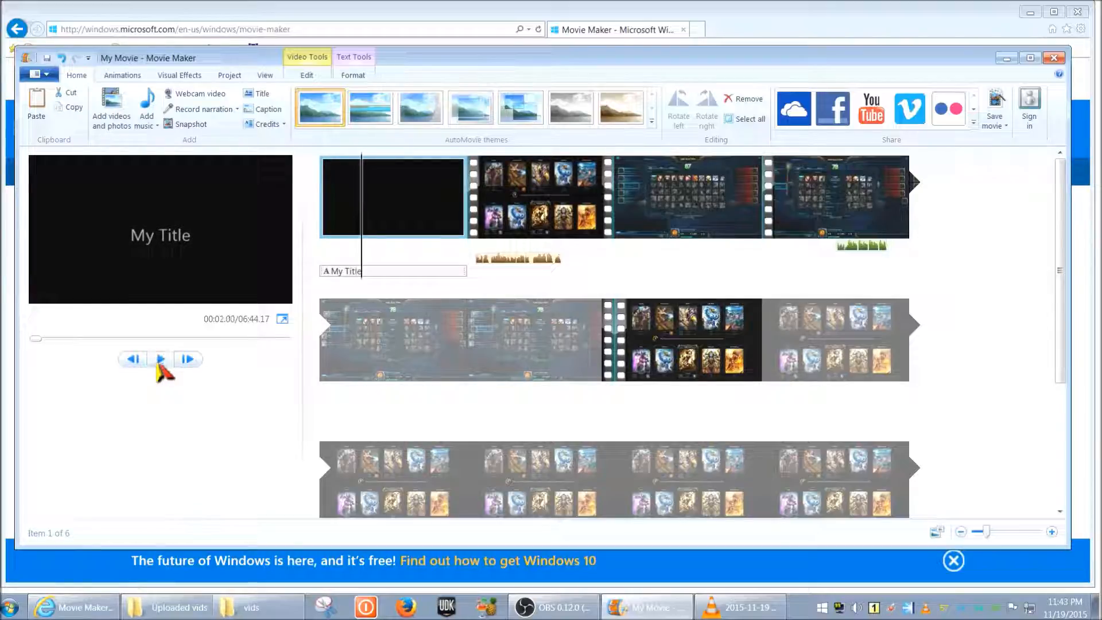
Step: Examine the settings offered for the title caption, title clip, narration, music item and third timeline item
{"action": "left_click", "coordinate": [397, 274]}
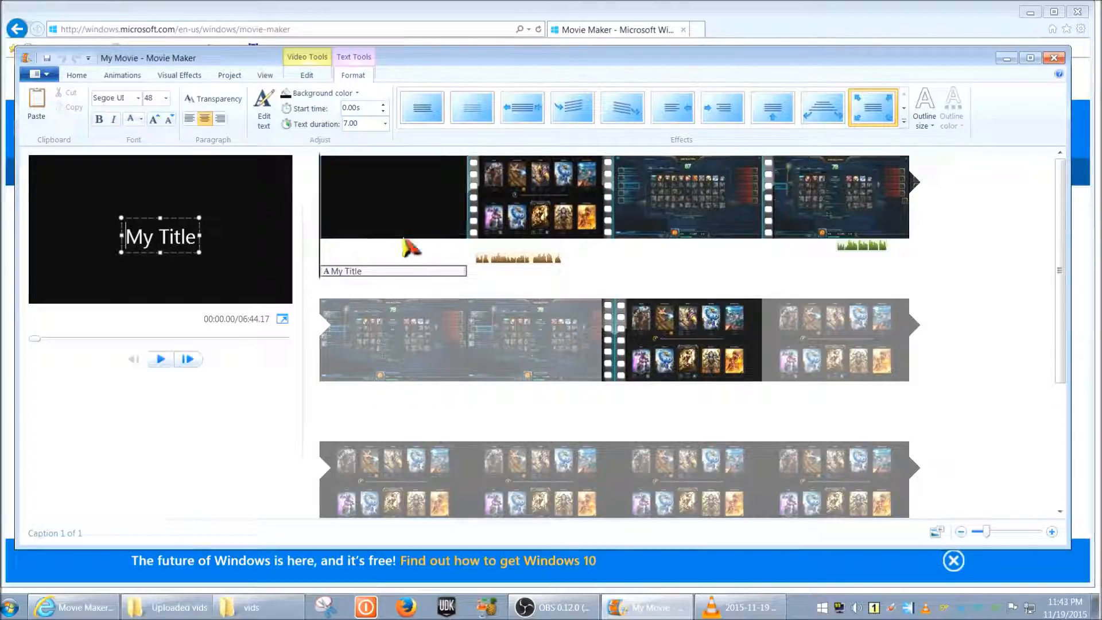
{"action": "left_click", "coordinate": [373, 197]}
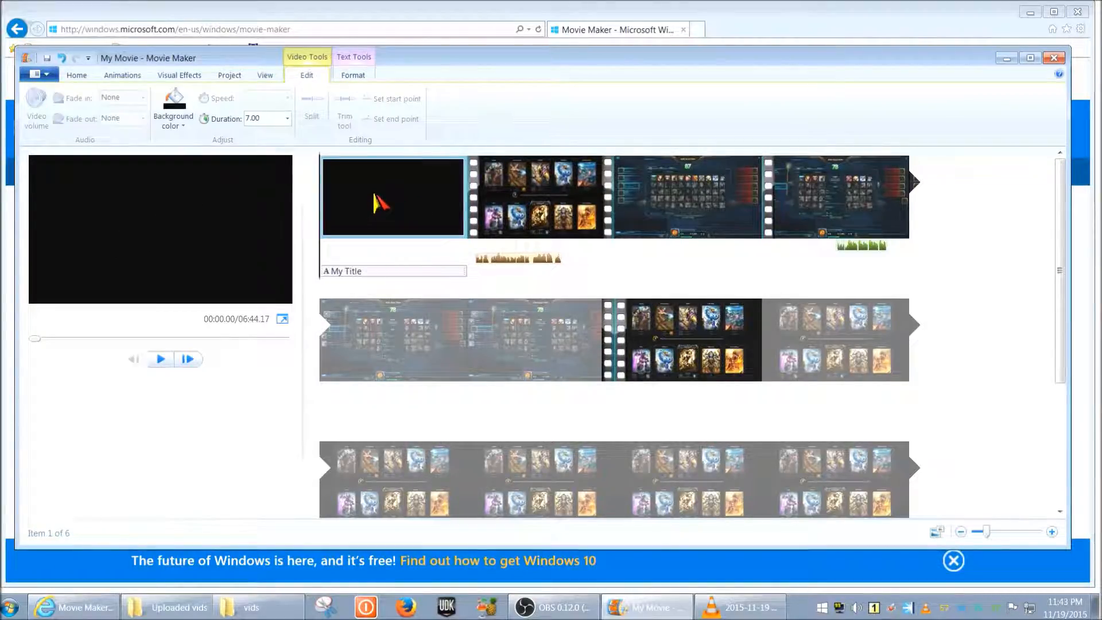
{"action": "left_click", "coordinate": [497, 260]}
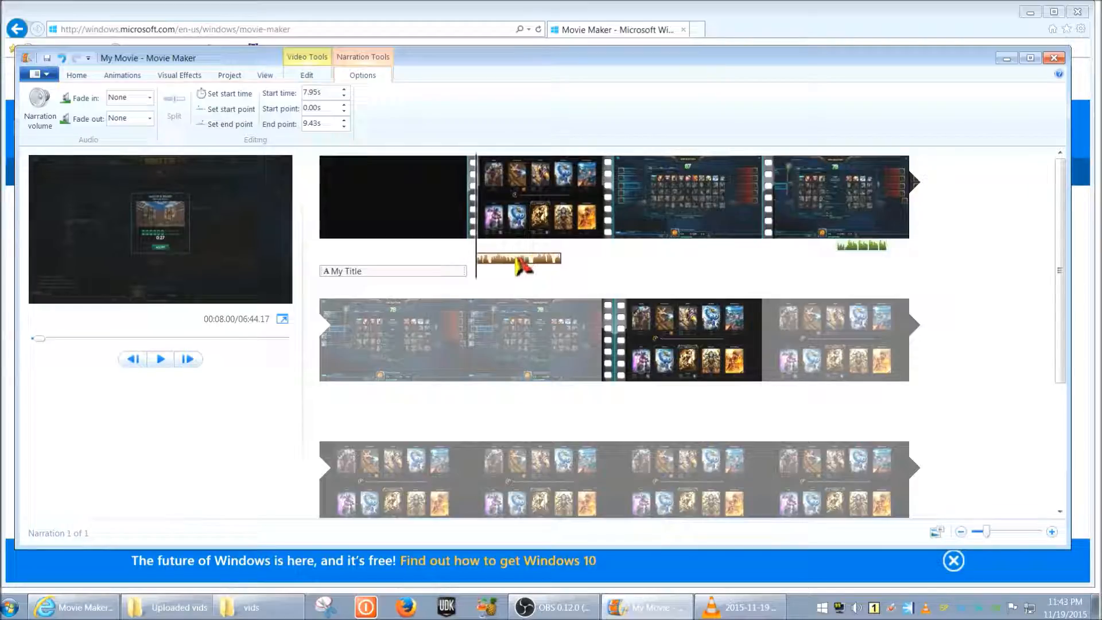
{"action": "left_click", "coordinate": [839, 246]}
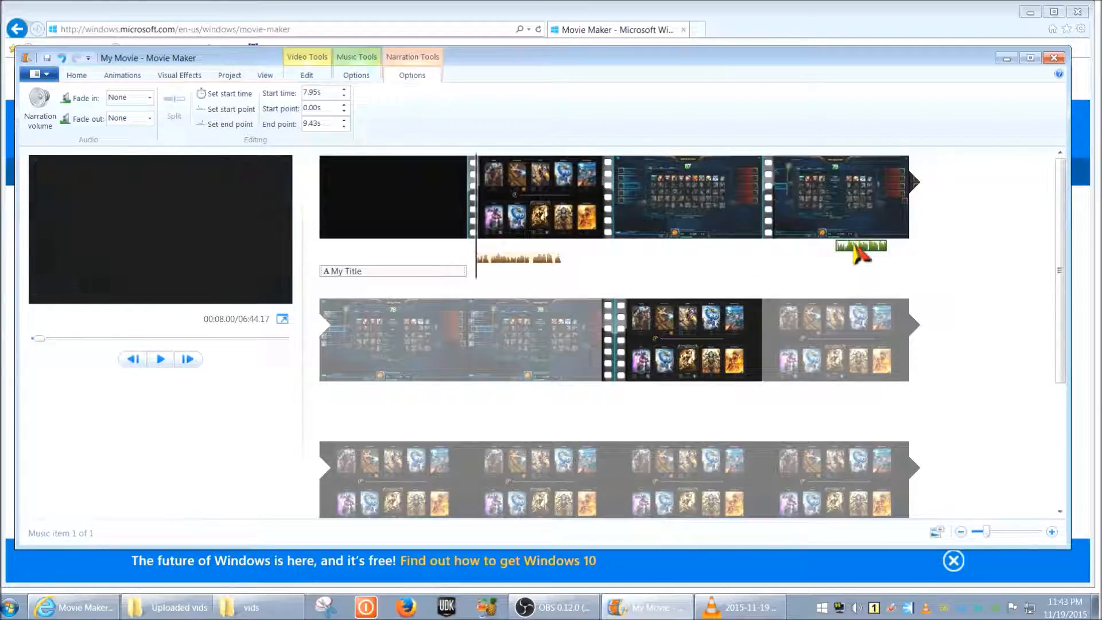
{"action": "left_click", "coordinate": [679, 208]}
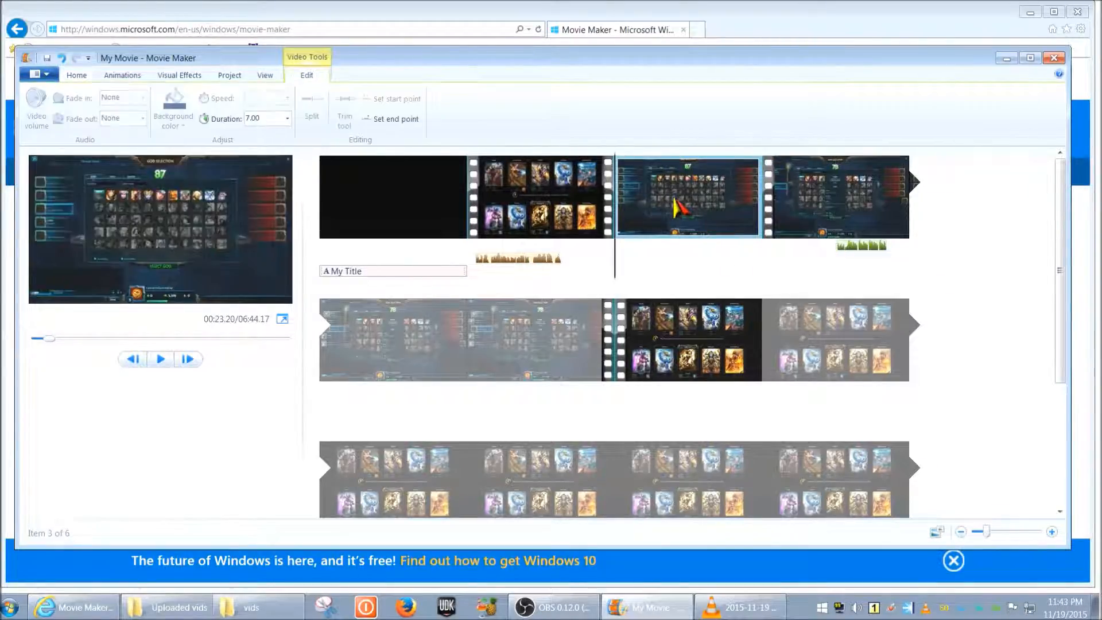
Step: Try the None effect on the title text and preview it
{"action": "left_click", "coordinate": [345, 272]}
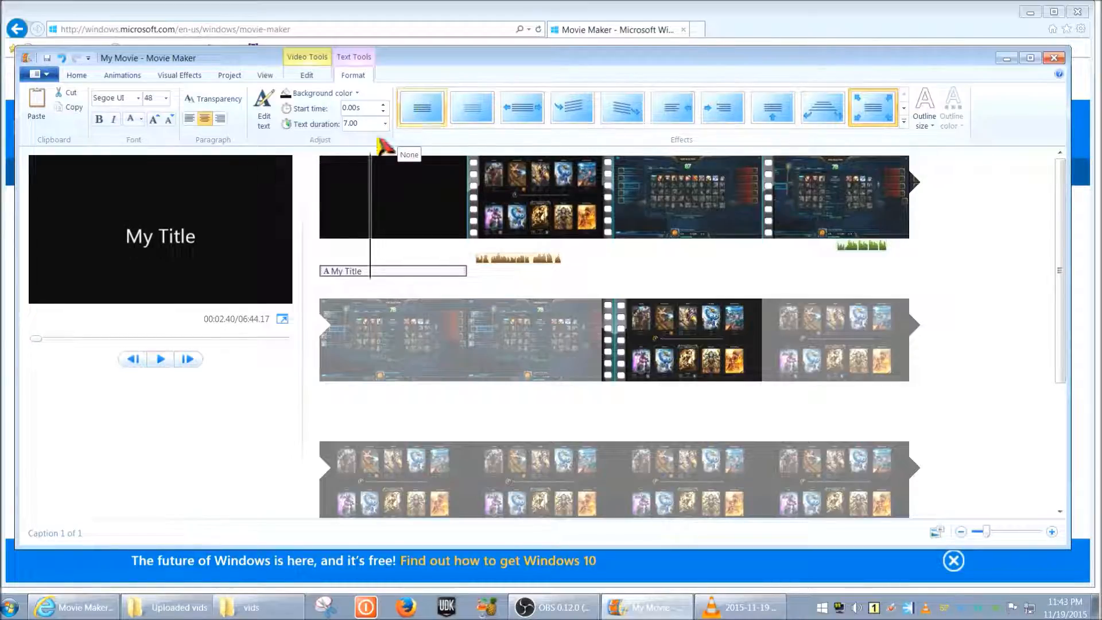
{"action": "left_click", "coordinate": [425, 111]}
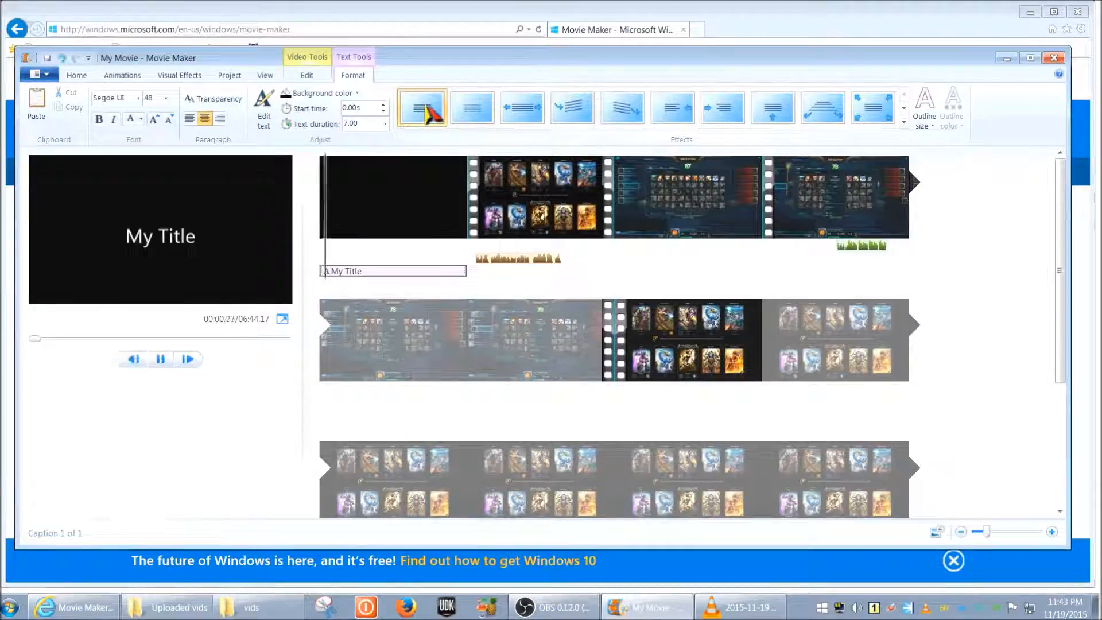
{"action": "left_click", "coordinate": [162, 360]}
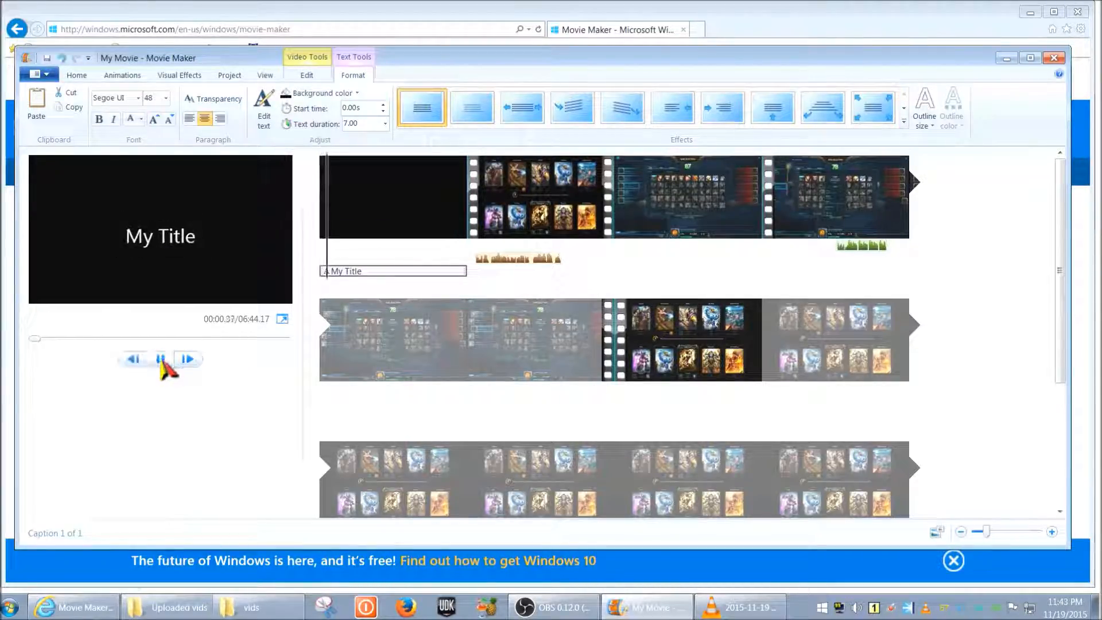
Step: Apply the text effect following None to the title text and play the title screen from the start
{"action": "left_click", "coordinate": [477, 110]}
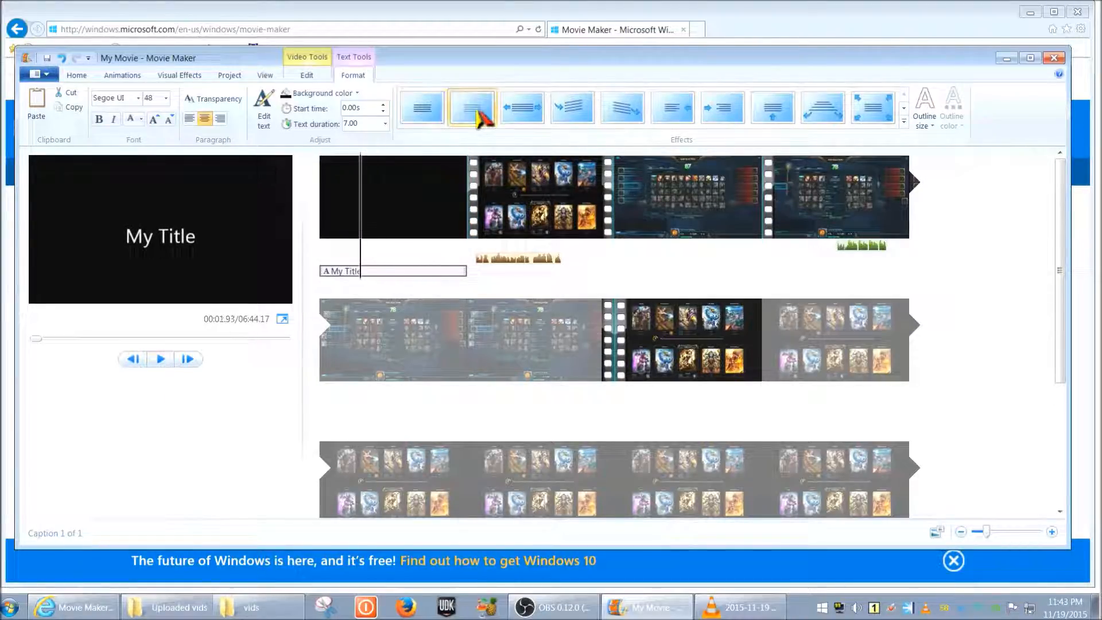
{"action": "left_click", "coordinate": [160, 360]}
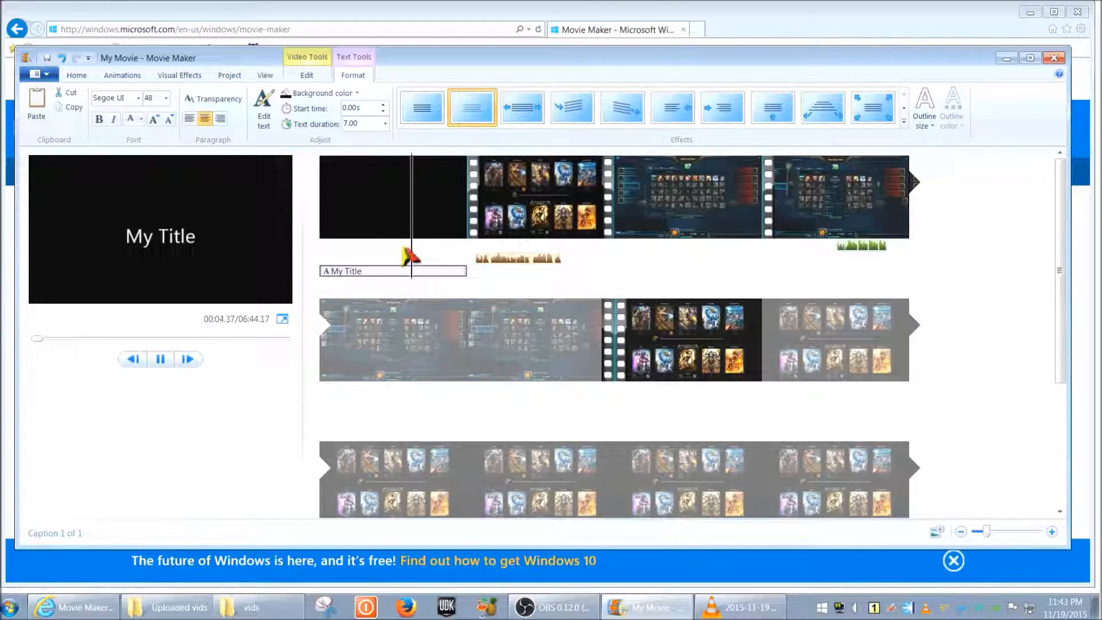
{"action": "left_click", "coordinate": [166, 363]}
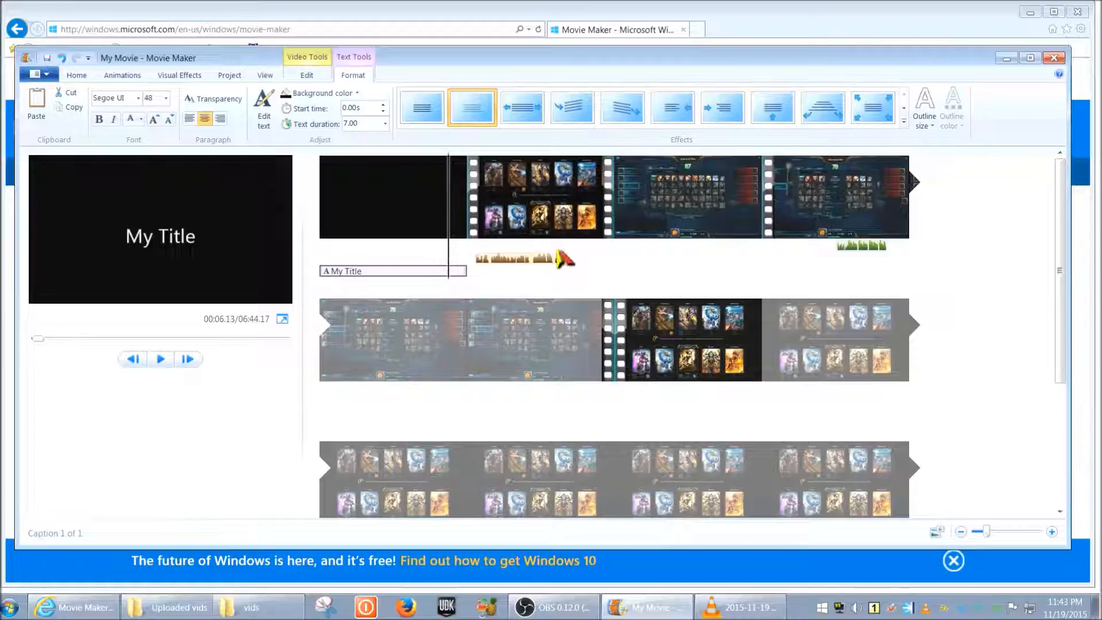
{"action": "left_click_drag", "start_coordinate": [453, 258], "coordinate": [324, 255]}
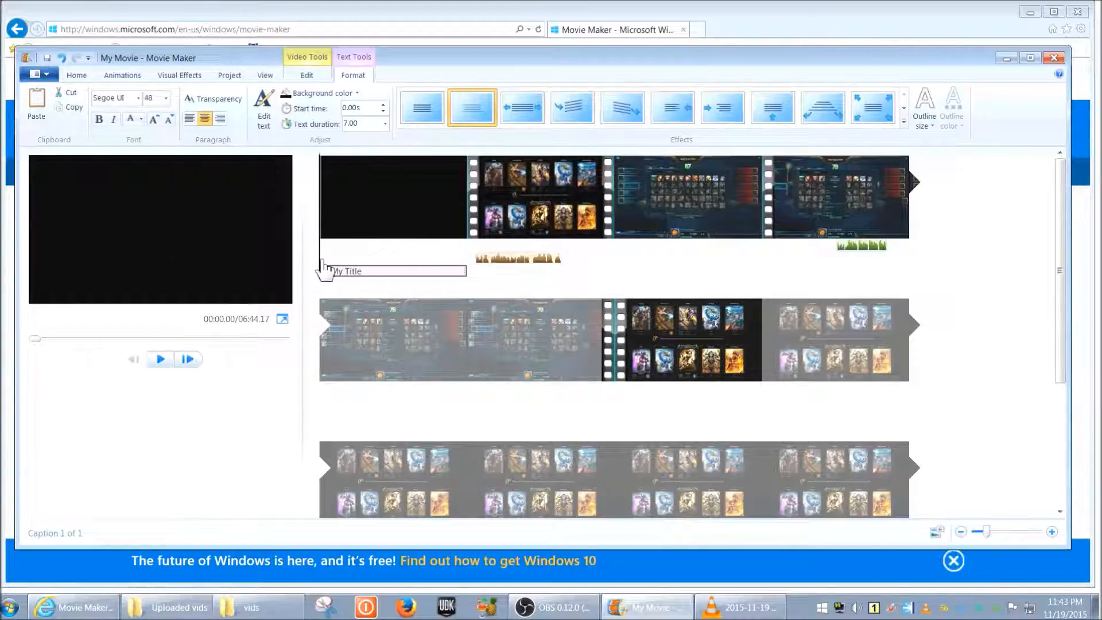
{"action": "left_click", "coordinate": [161, 360]}
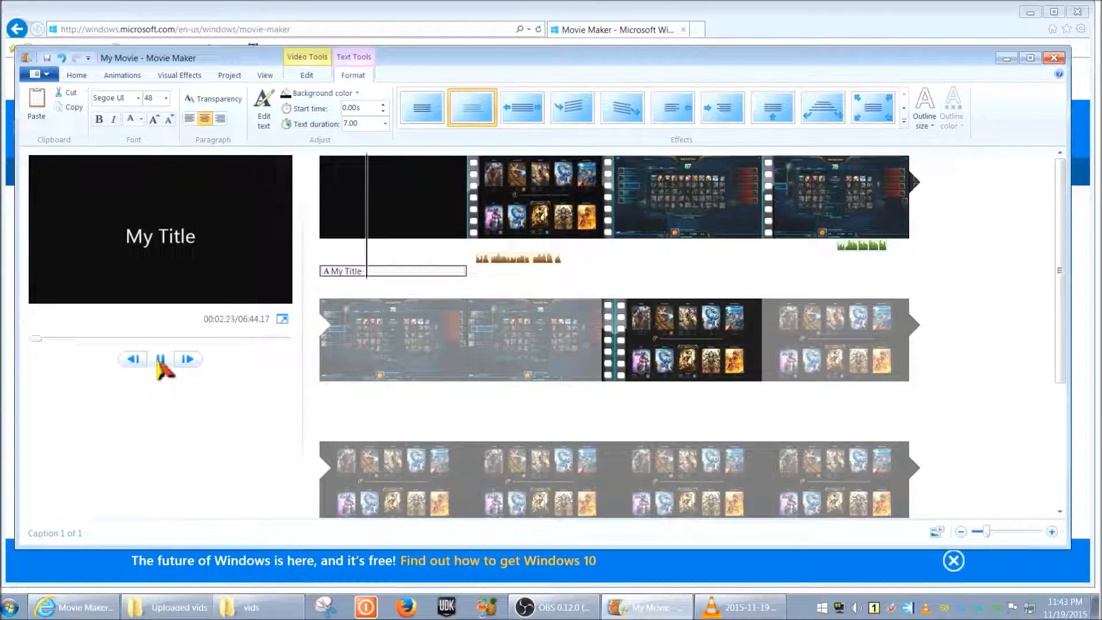
{"action": "left_click", "coordinate": [161, 360]}
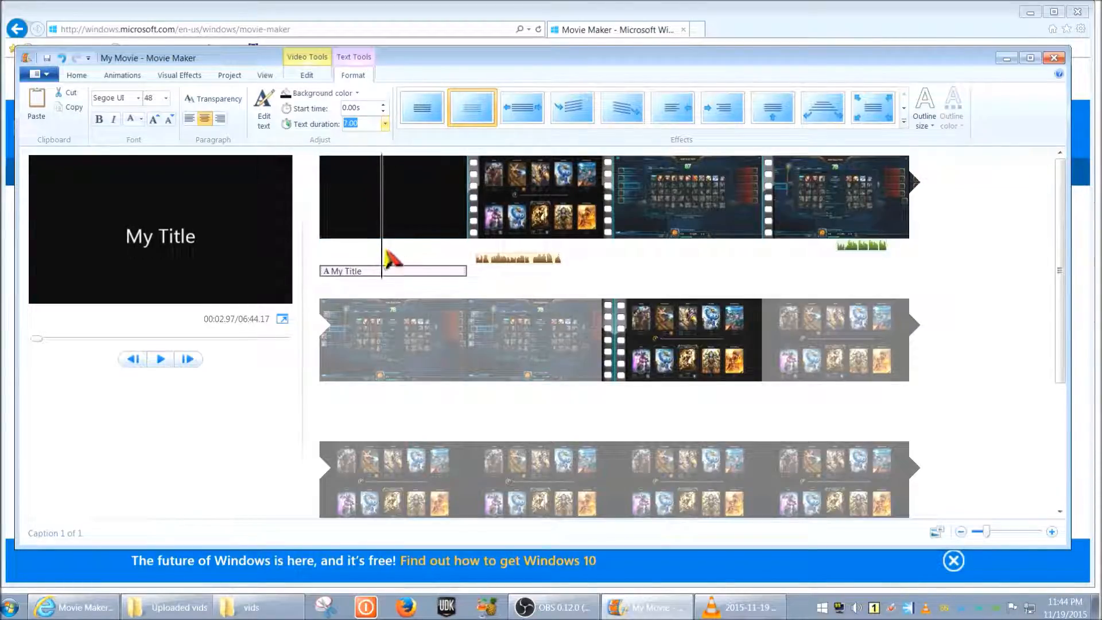
Step: Scrub through the black title clip and compare its length with that of the "My Title" caption
{"action": "left_click_drag", "start_coordinate": [388, 261], "coordinate": [319, 261]}
{"action": "left_click", "coordinate": [436, 198]}
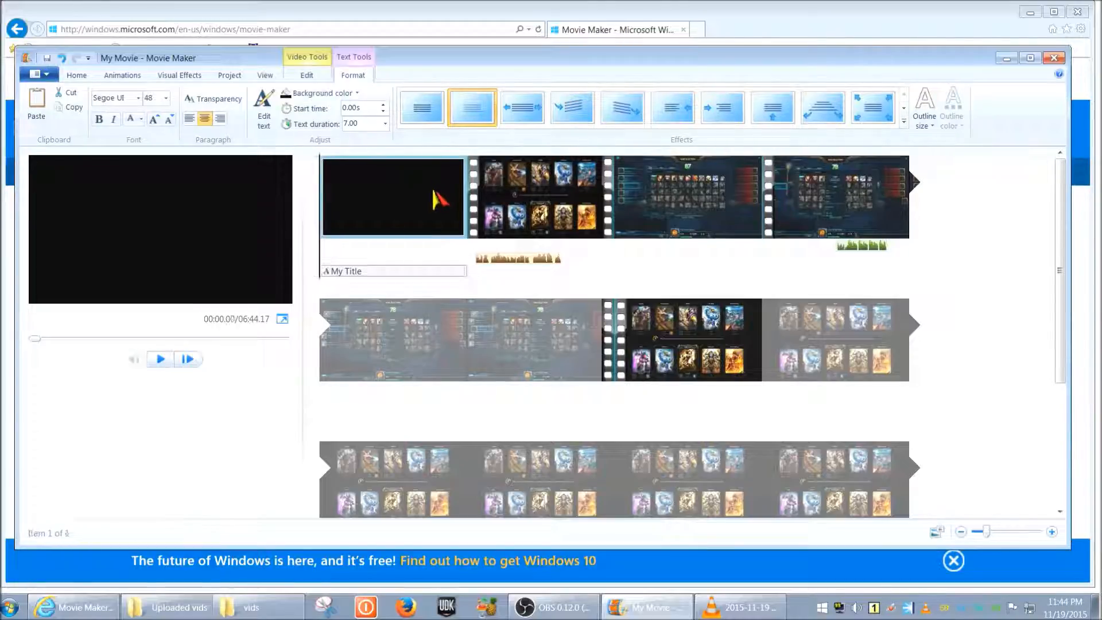
{"action": "left_click_drag", "start_coordinate": [324, 248], "coordinate": [418, 244]}
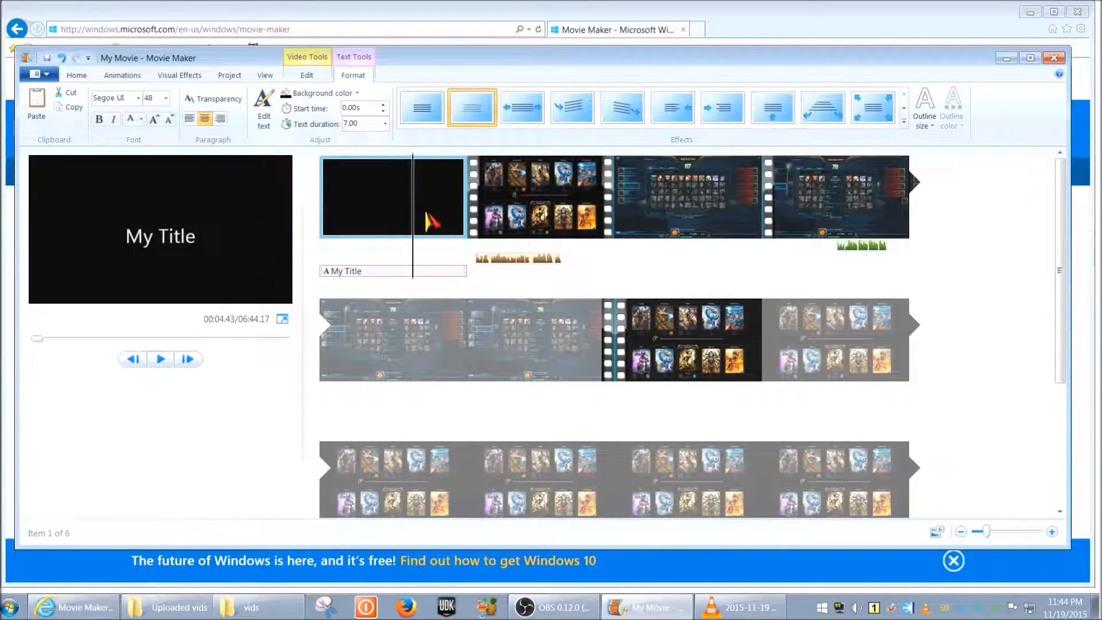
{"action": "double_click", "coordinate": [429, 214]}
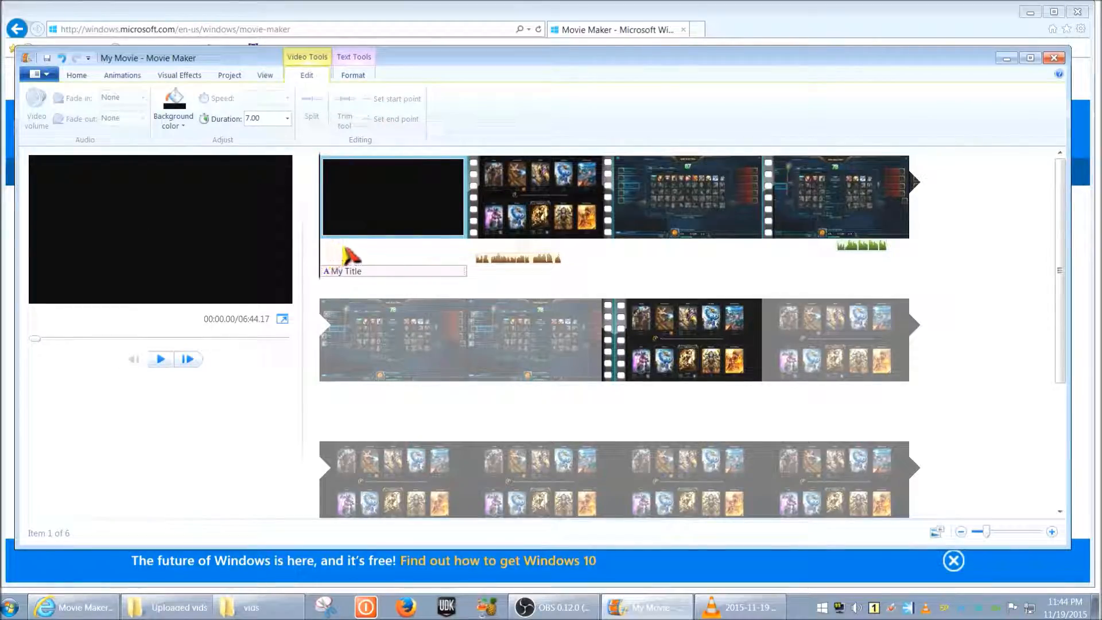
{"action": "left_click_drag", "start_coordinate": [320, 250], "coordinate": [439, 246]}
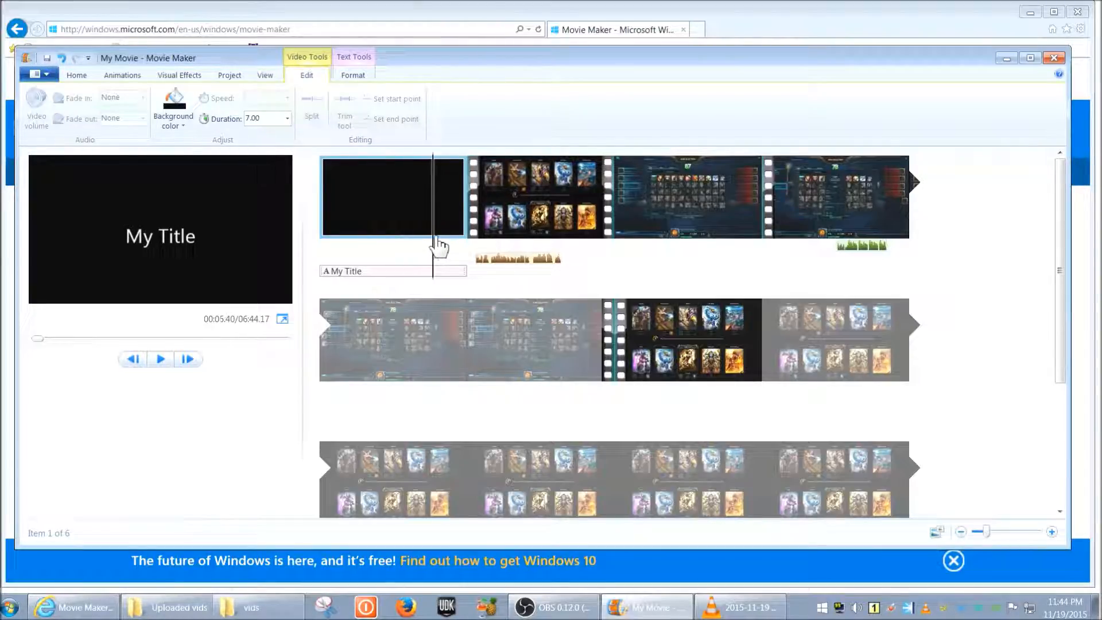
{"action": "left_click", "coordinate": [416, 280]}
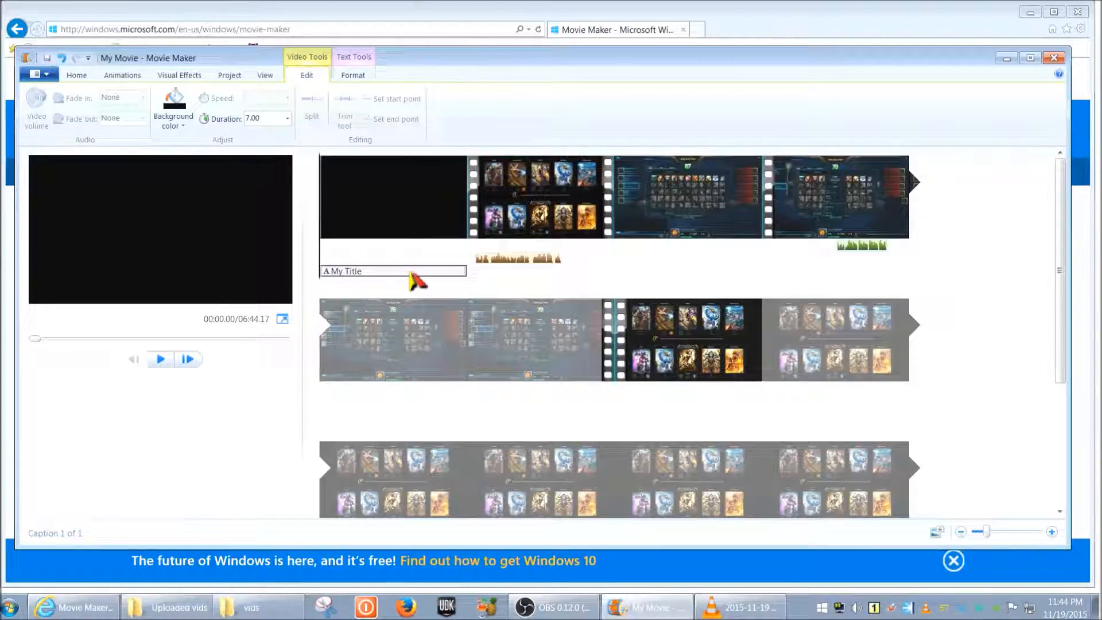
Step: Set the "My Title" caption's text duration to 4.00 seconds and play the title clip to check it
{"action": "left_click", "coordinate": [367, 279]}
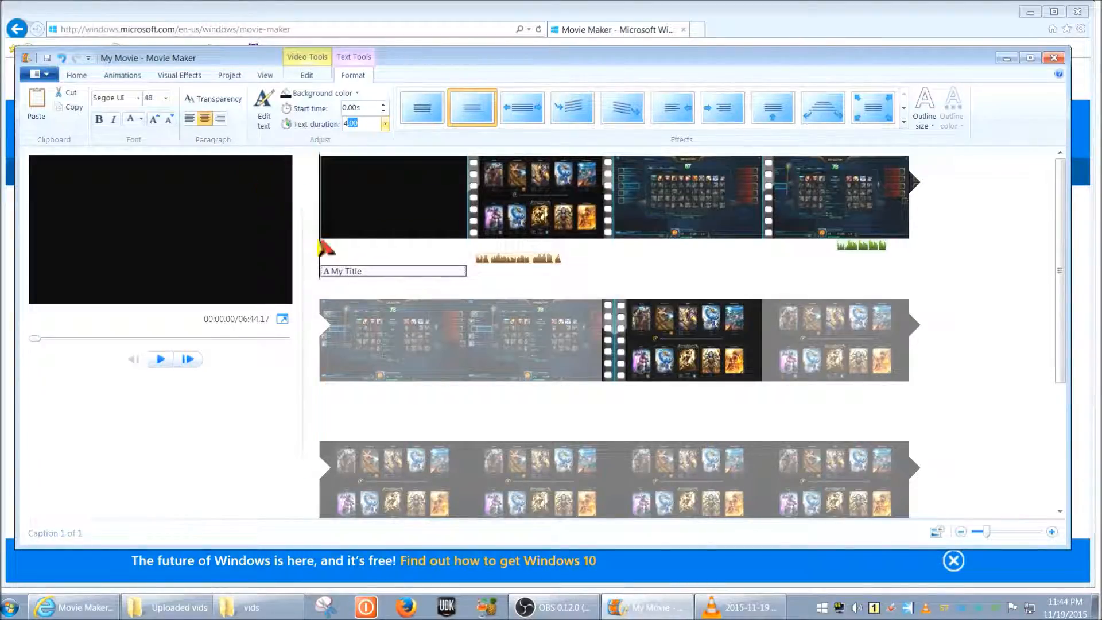
{"action": "left_click", "coordinate": [366, 261]}
{"action": "left_click", "coordinate": [421, 218]}
{"action": "left_click", "coordinate": [161, 359]}
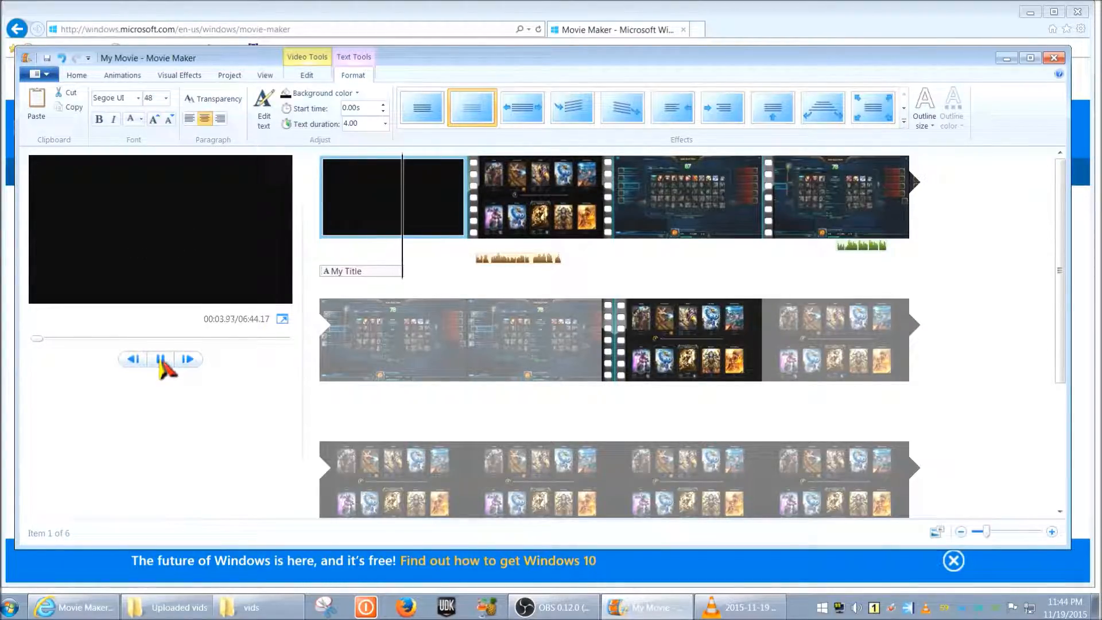
{"action": "left_click", "coordinate": [161, 359]}
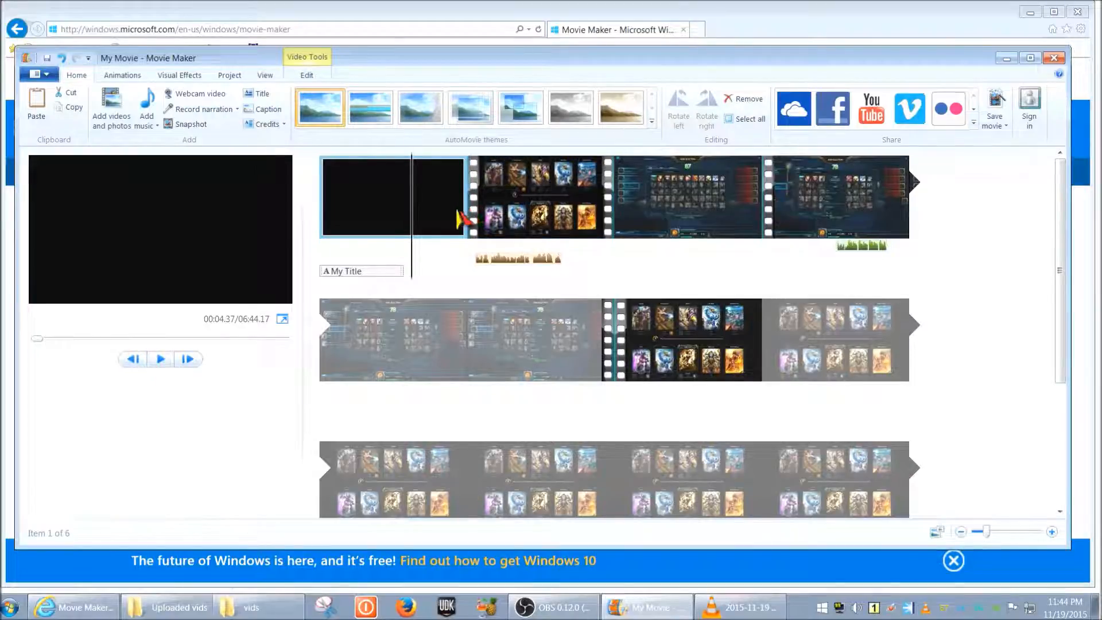
Step: Set the black title clip's duration to 4.00 seconds and check the caption's text duration against it
{"action": "left_click", "coordinate": [373, 218]}
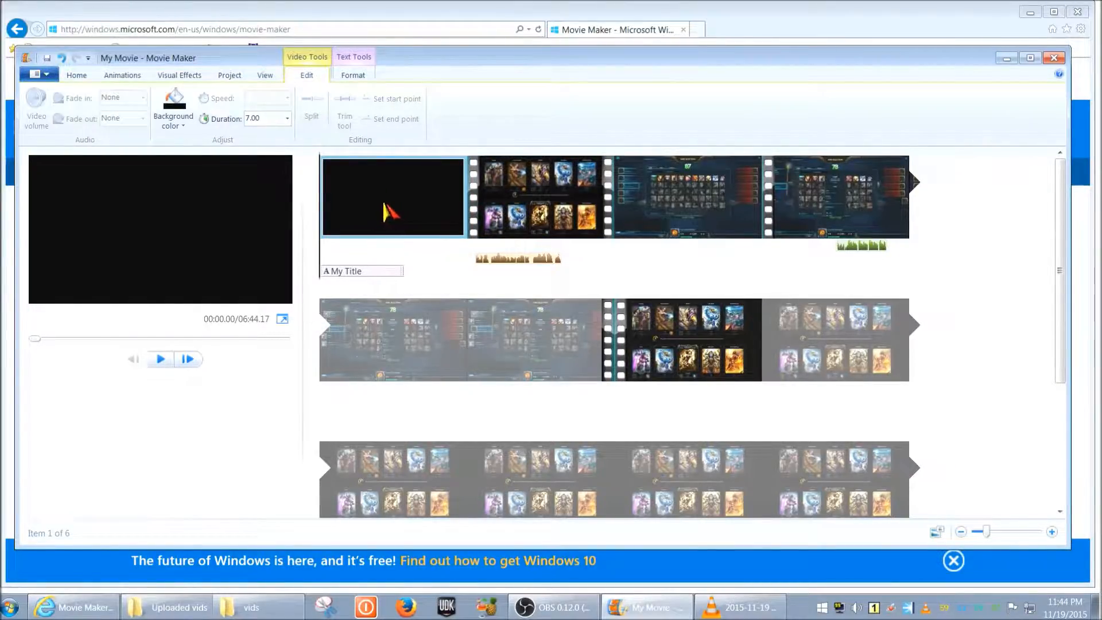
{"action": "left_click", "coordinate": [352, 273]}
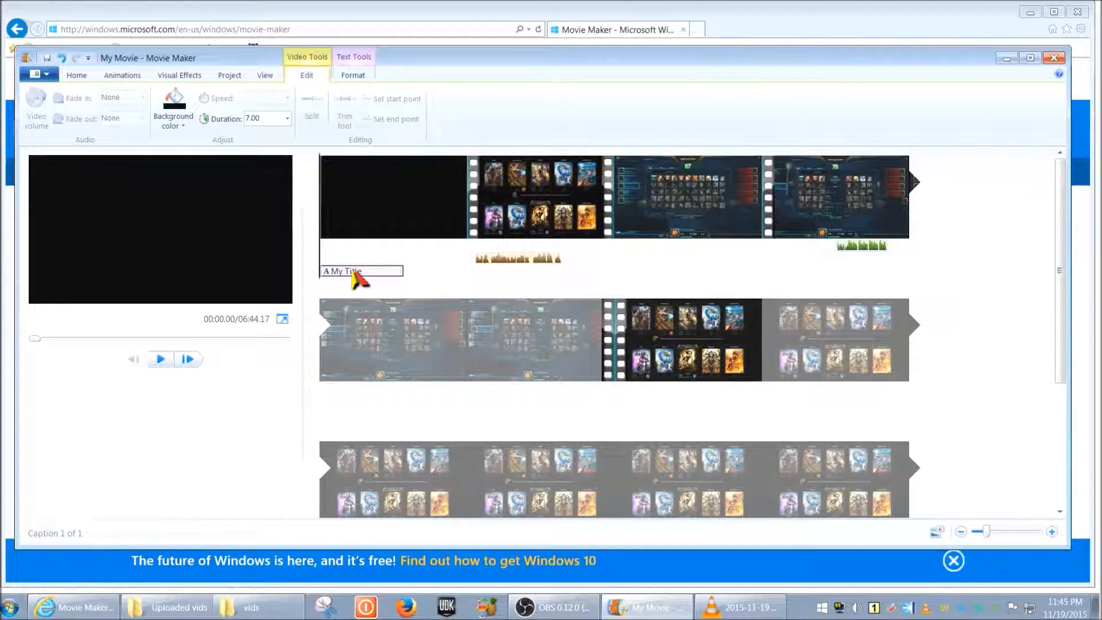
{"action": "left_click", "coordinate": [379, 221]}
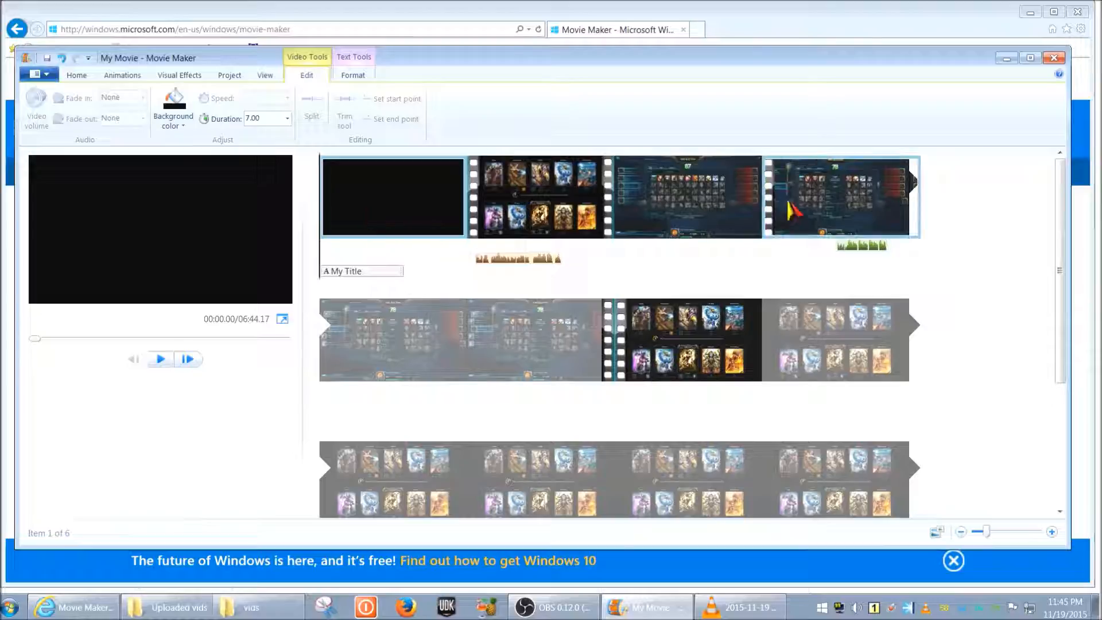
{"action": "left_click", "coordinate": [262, 118]}
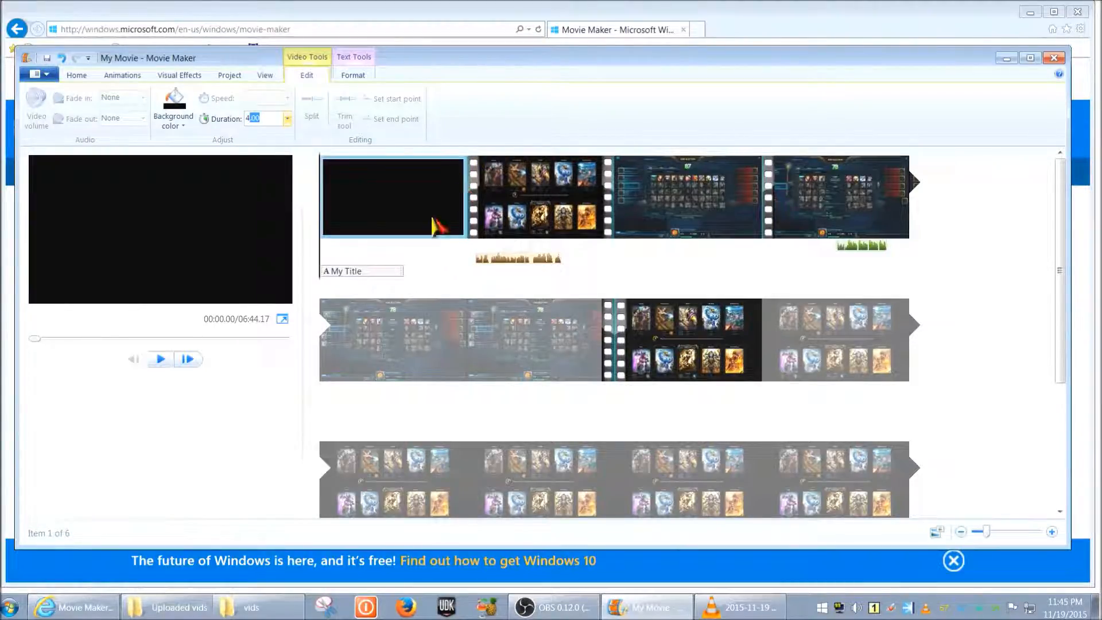
{"action": "key", "text": "Return"}
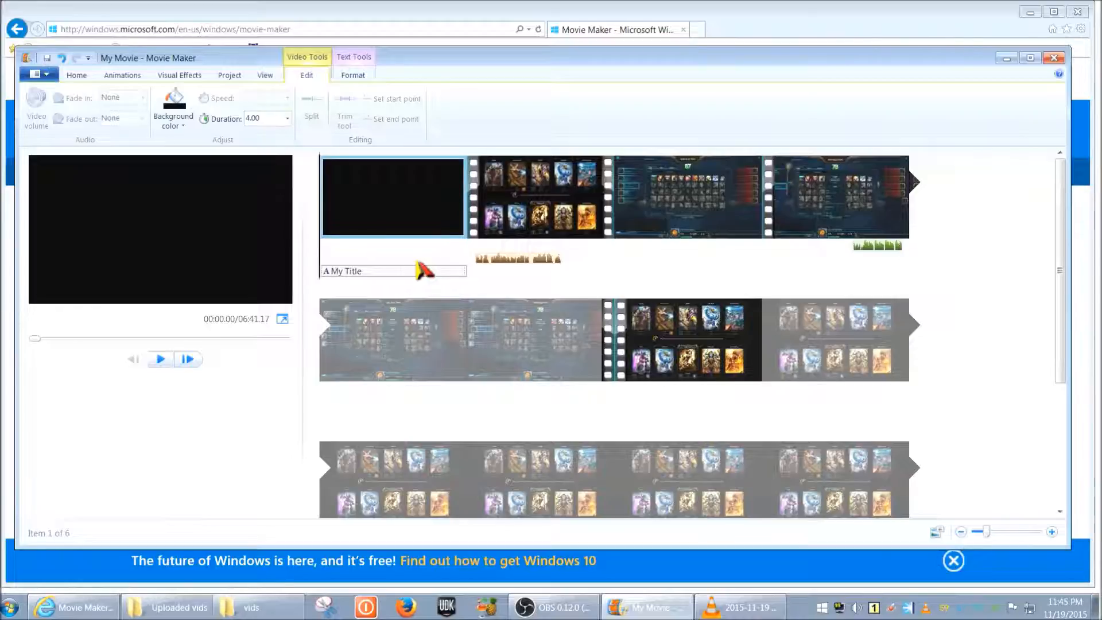
{"action": "left_click", "coordinate": [363, 271]}
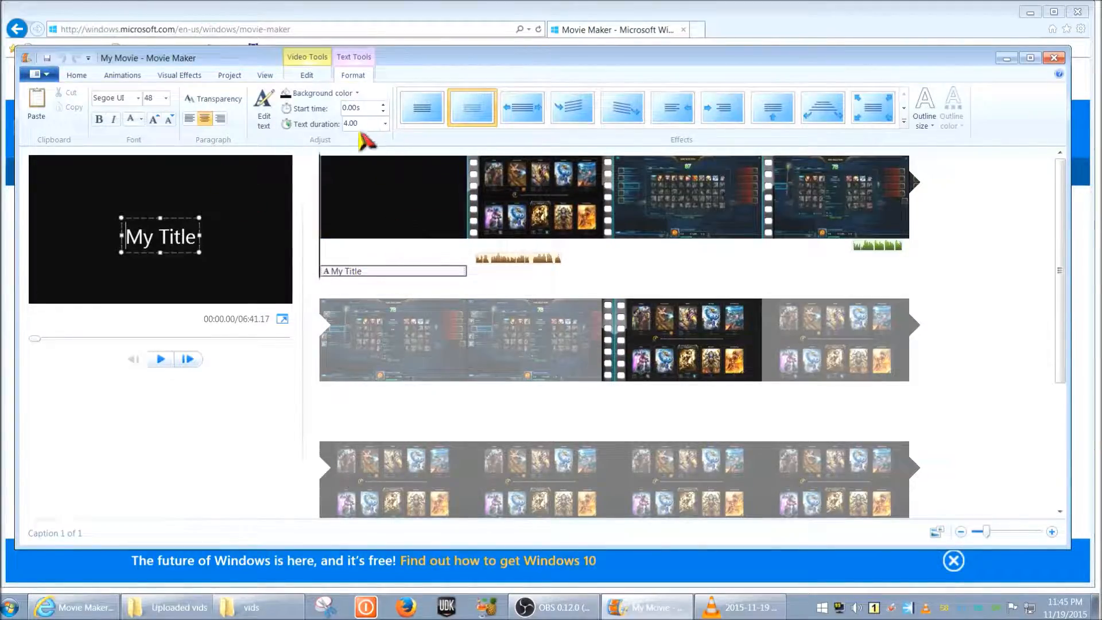
Step: Review the black title clip's duration setting and play the title screen from the start
{"action": "left_click", "coordinate": [390, 213]}
{"action": "left_click", "coordinate": [268, 119]}
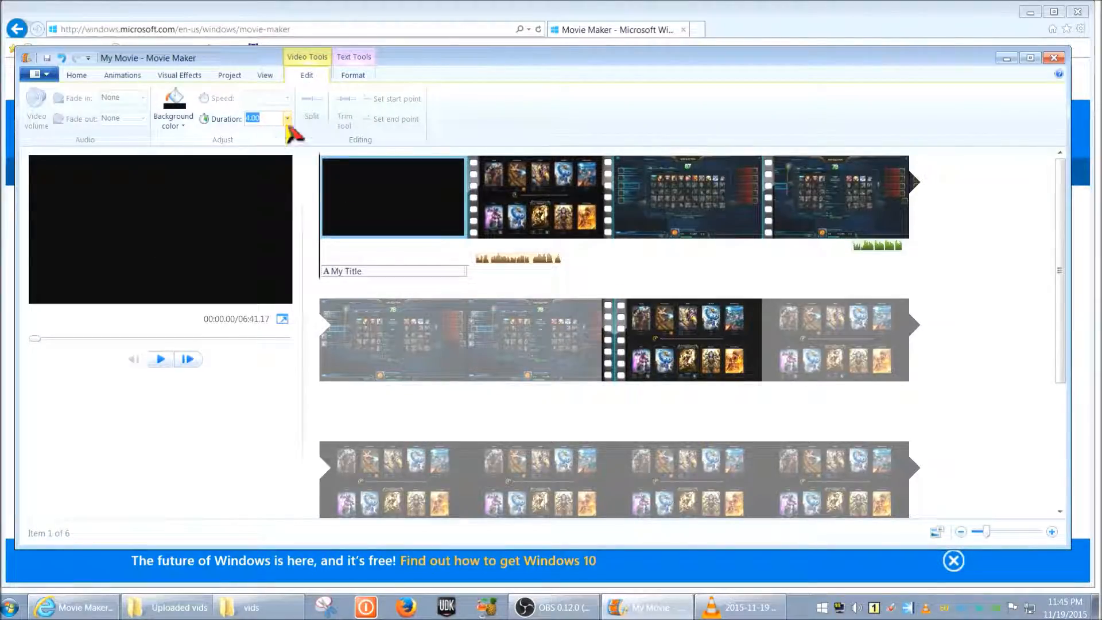
{"action": "left_click", "coordinate": [287, 118]}
{"action": "left_click", "coordinate": [287, 119]}
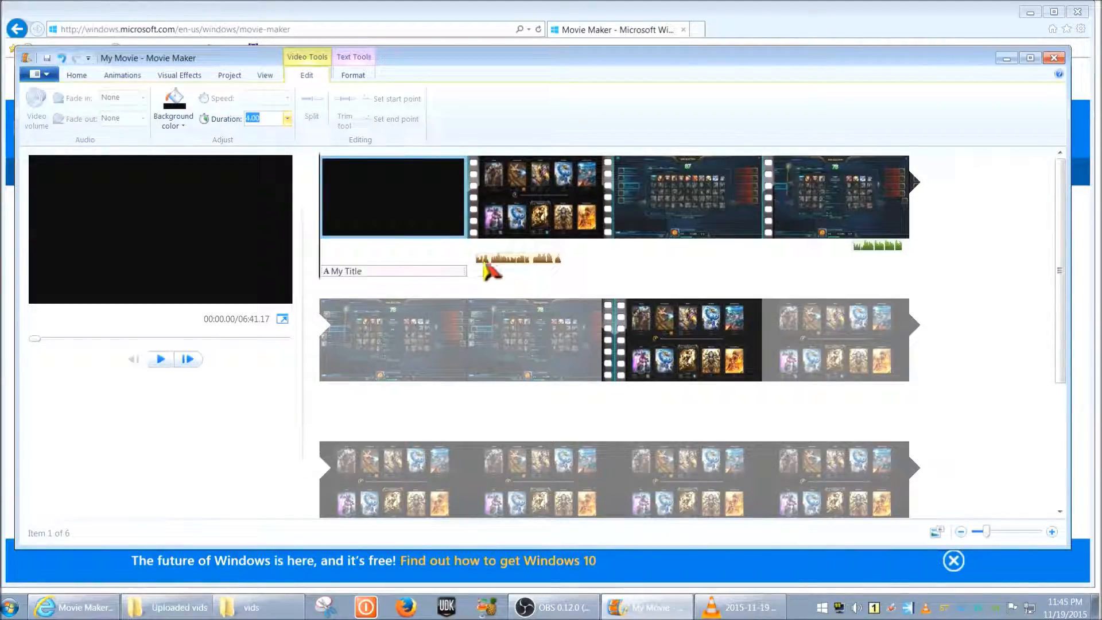
{"action": "left_click", "coordinate": [160, 359]}
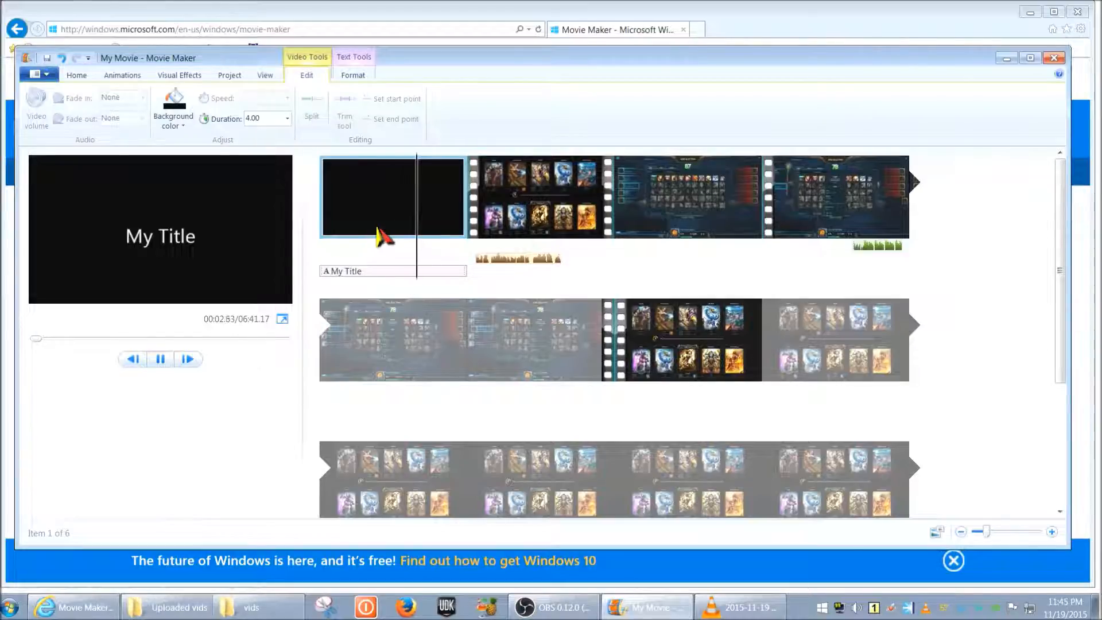
Step: Change the title clip's background color to the dark blue theme color and play the clip to check it
{"action": "left_click", "coordinate": [183, 129]}
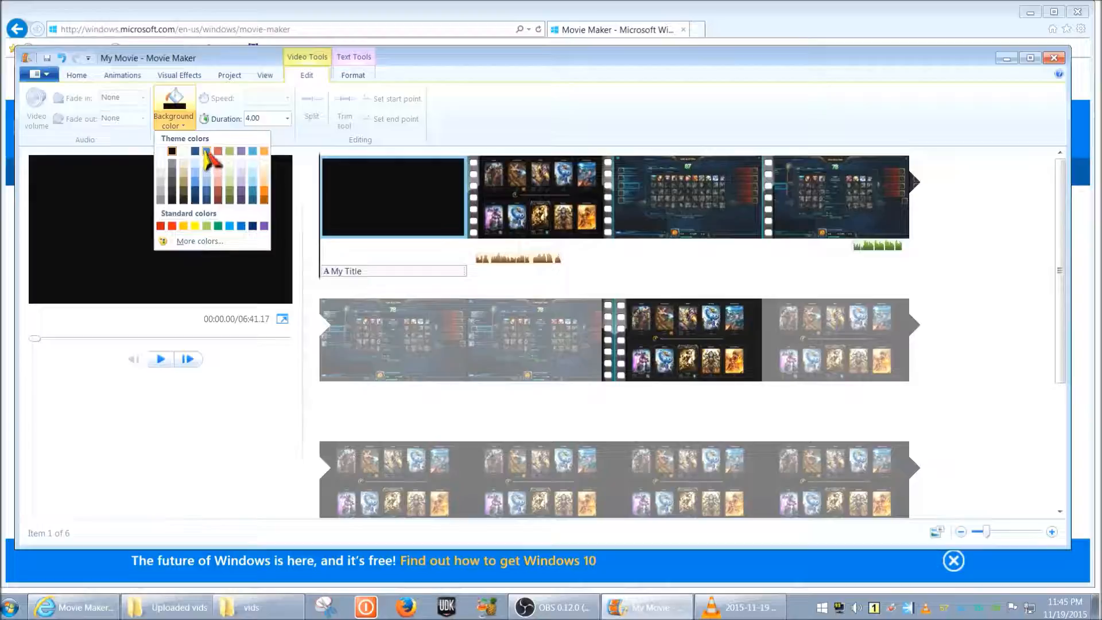
{"action": "left_click", "coordinate": [195, 151]}
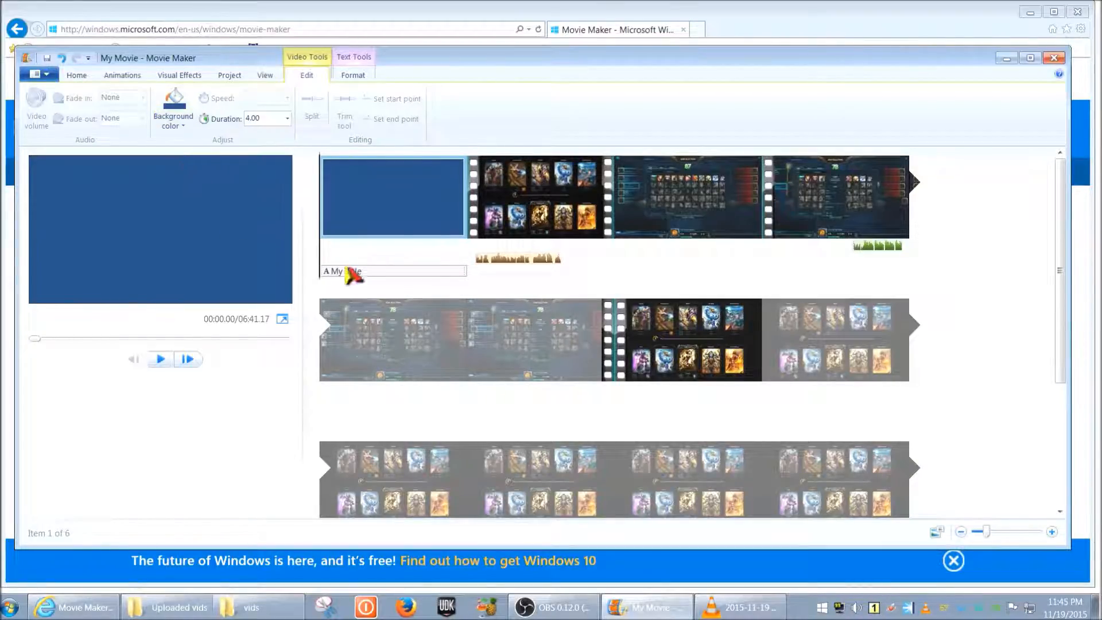
{"action": "left_click", "coordinate": [162, 360]}
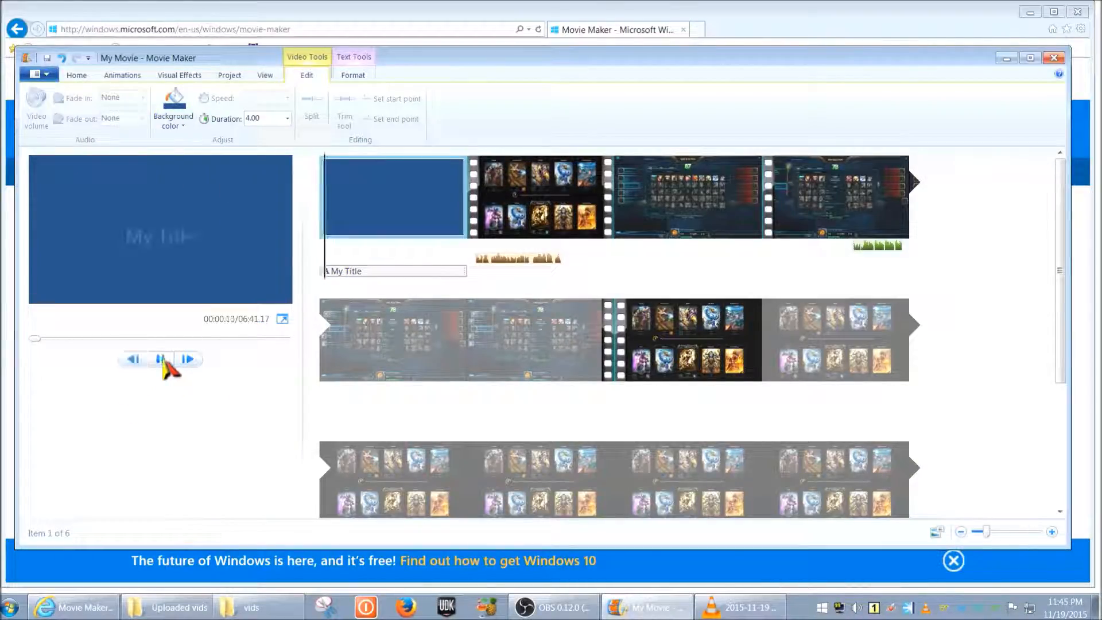
{"action": "left_click", "coordinate": [161, 360]}
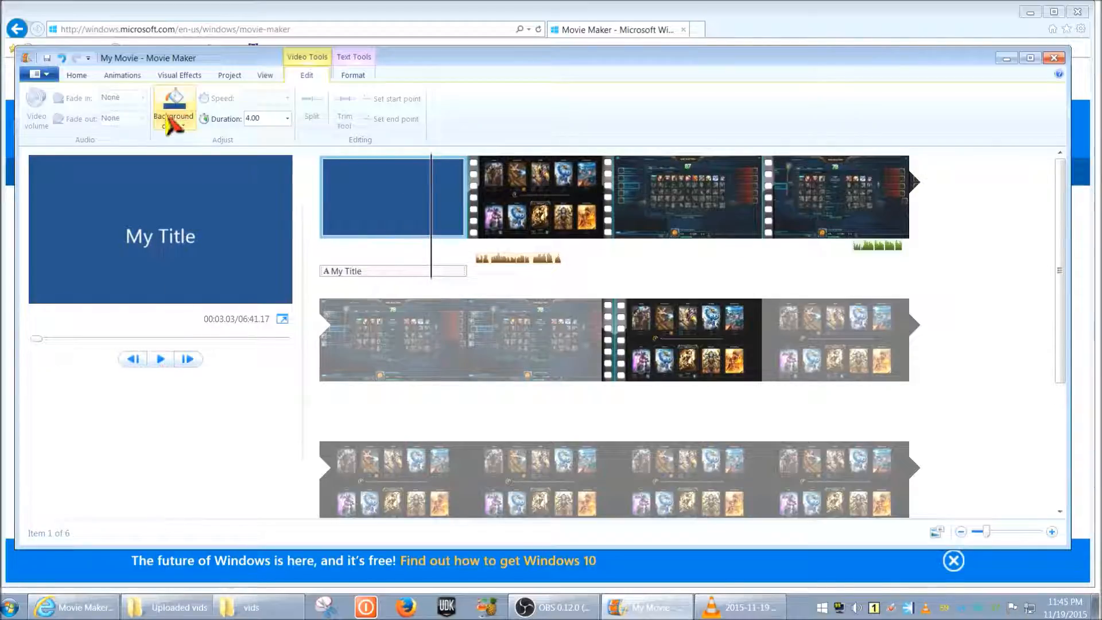
Step: Try cinematic text effects on the "My Title" caption, including Cinematic - burst 1, and play the result
{"action": "left_click", "coordinate": [77, 75]}
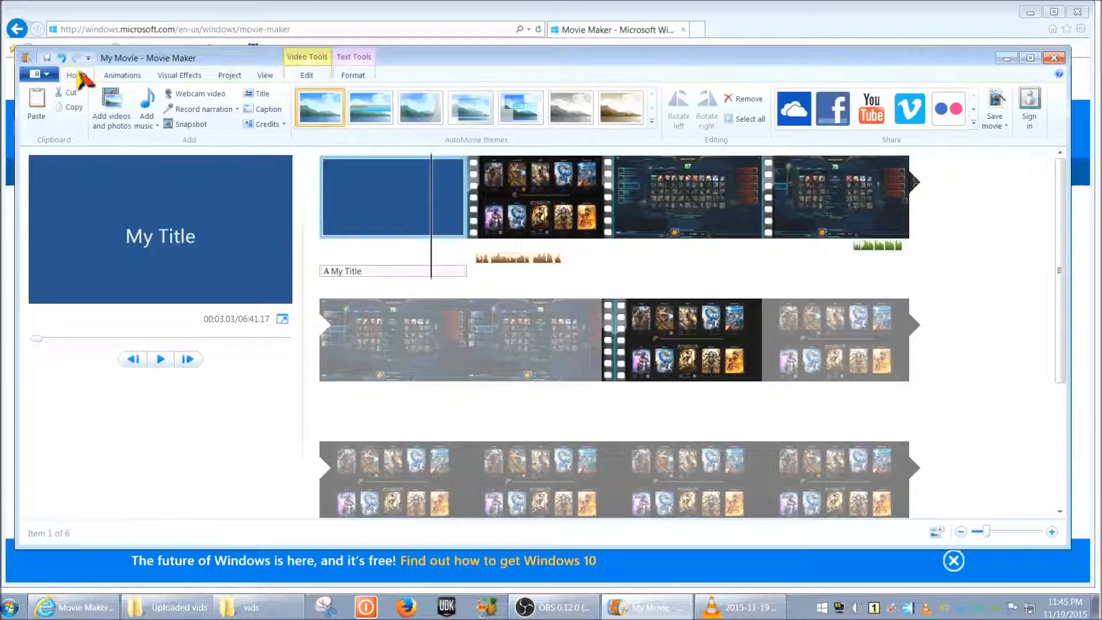
{"action": "left_click", "coordinate": [371, 273]}
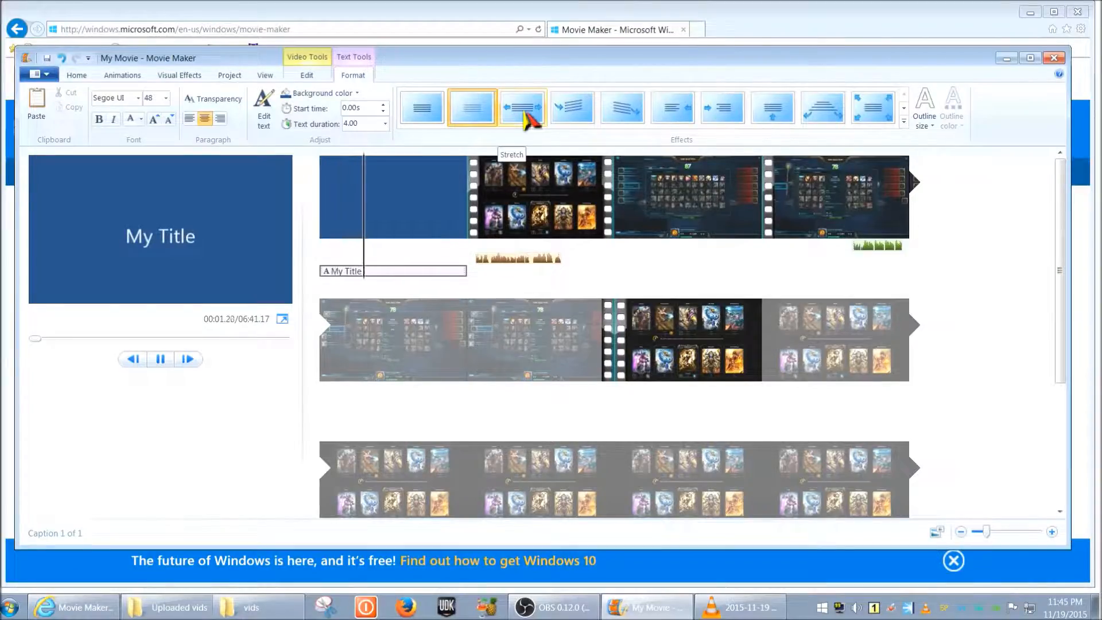
{"action": "left_click", "coordinate": [904, 108]}
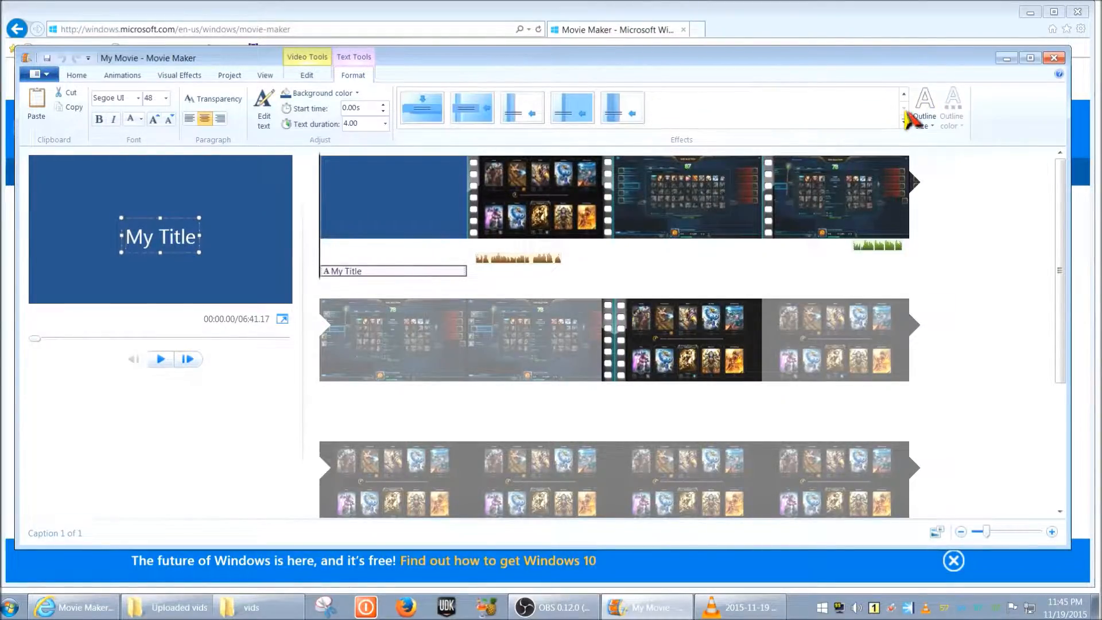
{"action": "left_click", "coordinate": [903, 94]}
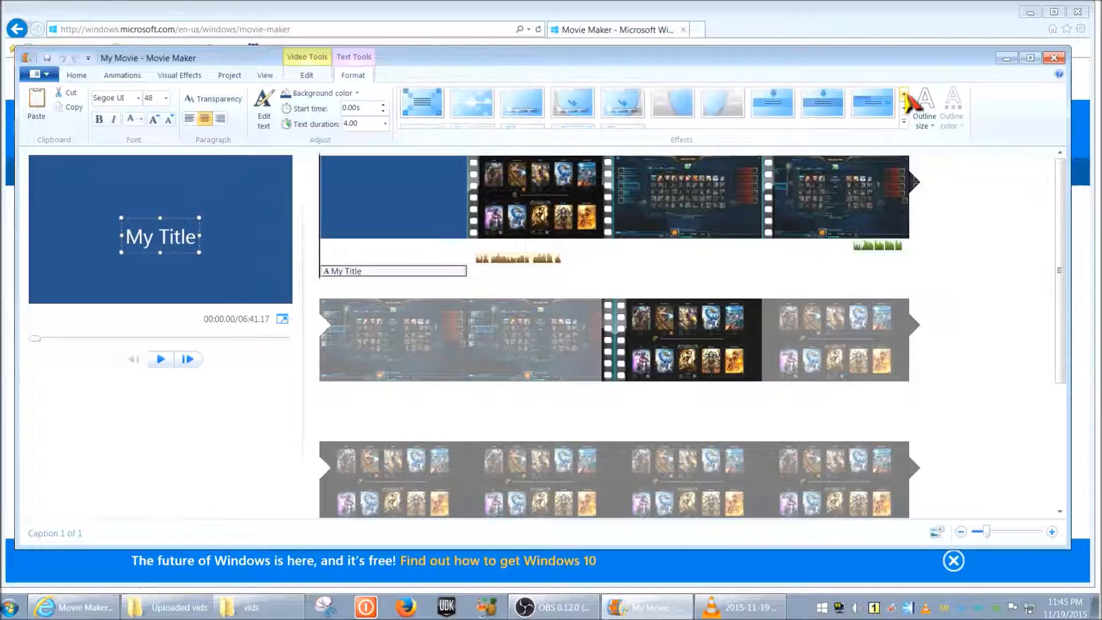
{"action": "left_click", "coordinate": [620, 115]}
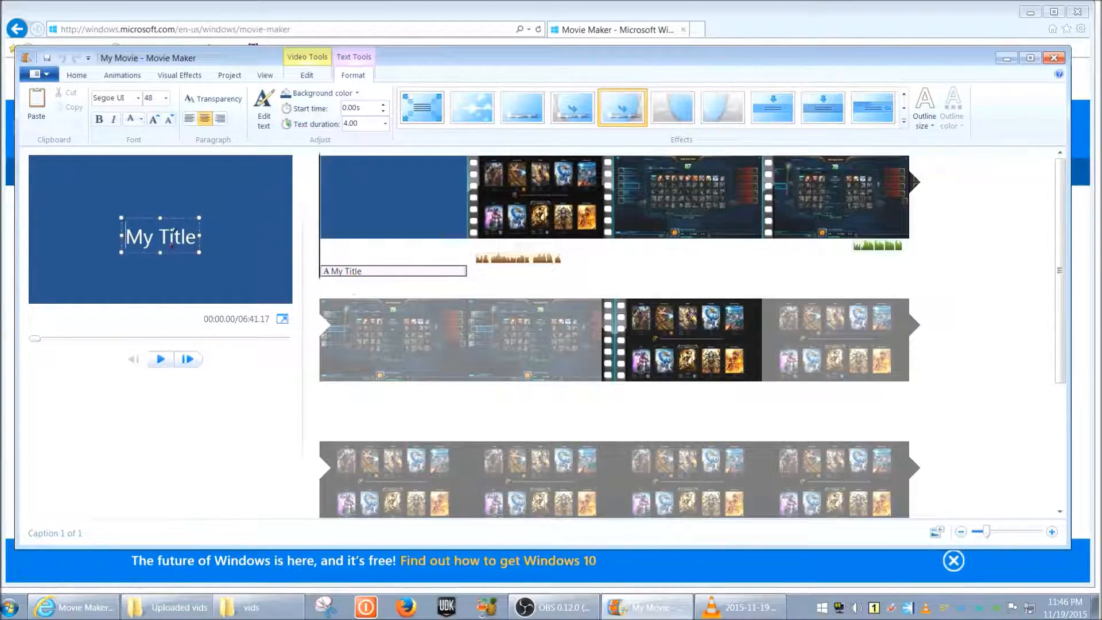
{"action": "left_click", "coordinate": [481, 113]}
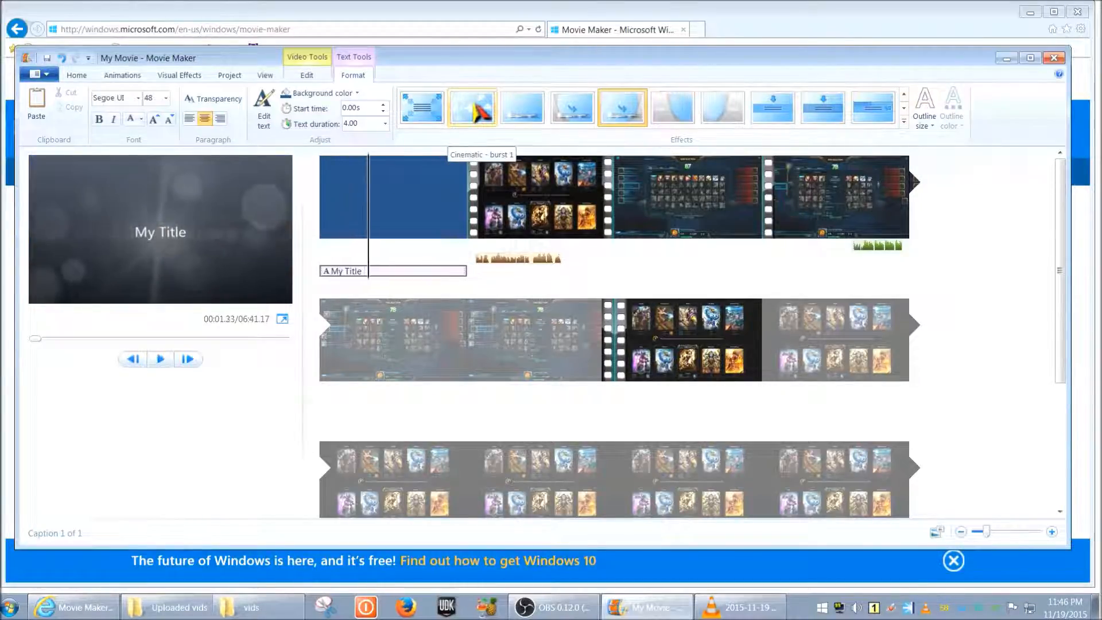
{"action": "left_click", "coordinate": [161, 359]}
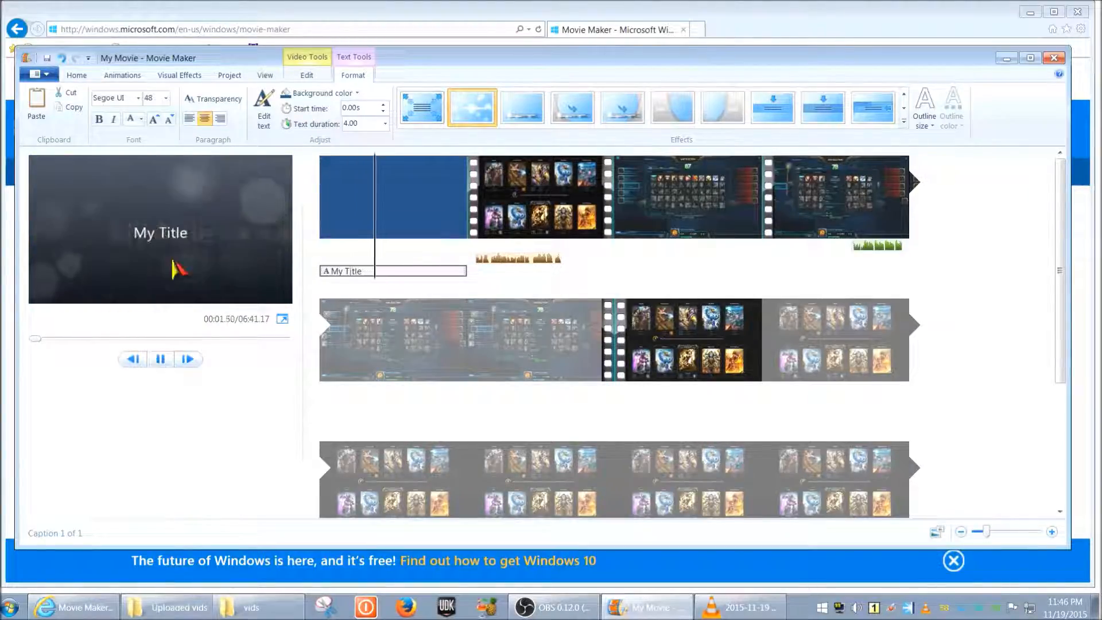
Step: Try several banner-style text effects on the "My Title" caption, ending with the last available effect, and play the title from the start
{"action": "left_click", "coordinate": [423, 112]}
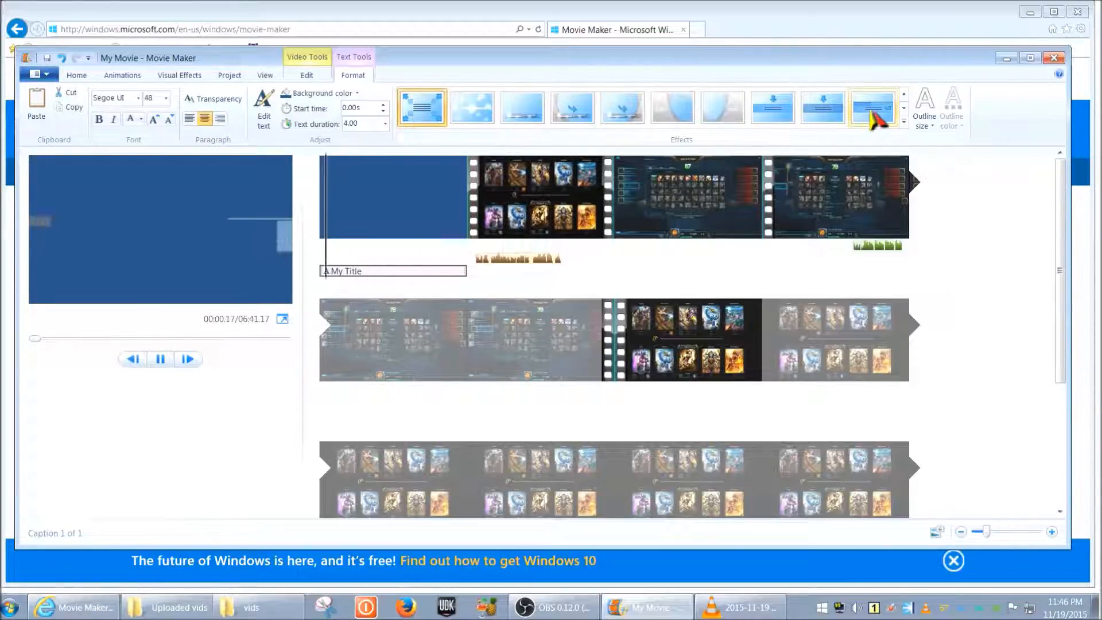
{"action": "left_click", "coordinate": [772, 109]}
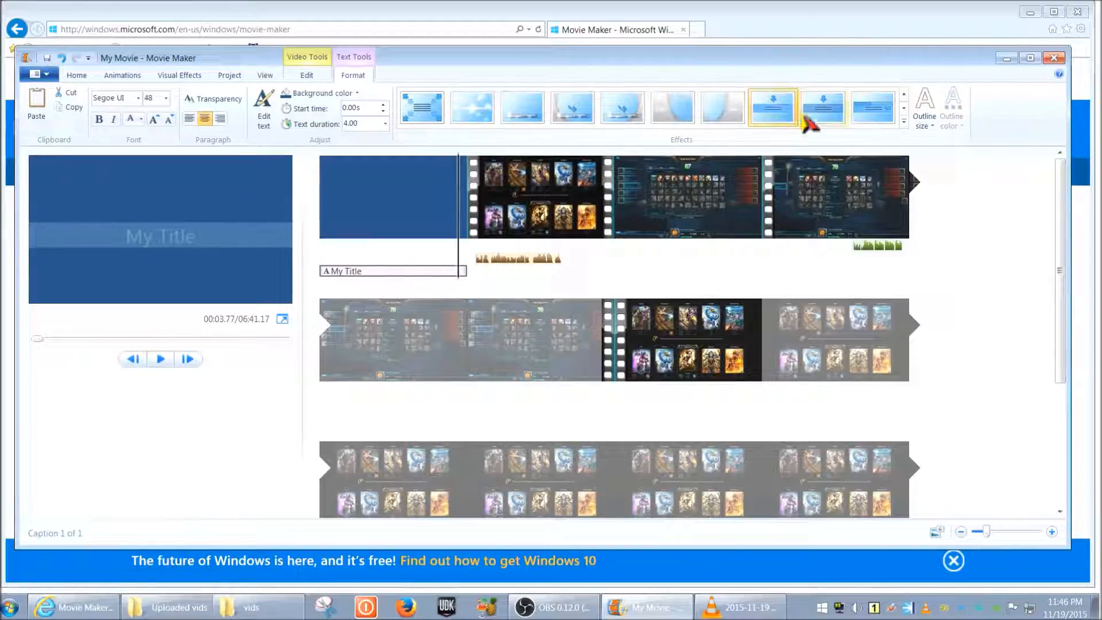
{"action": "left_click", "coordinate": [903, 108]}
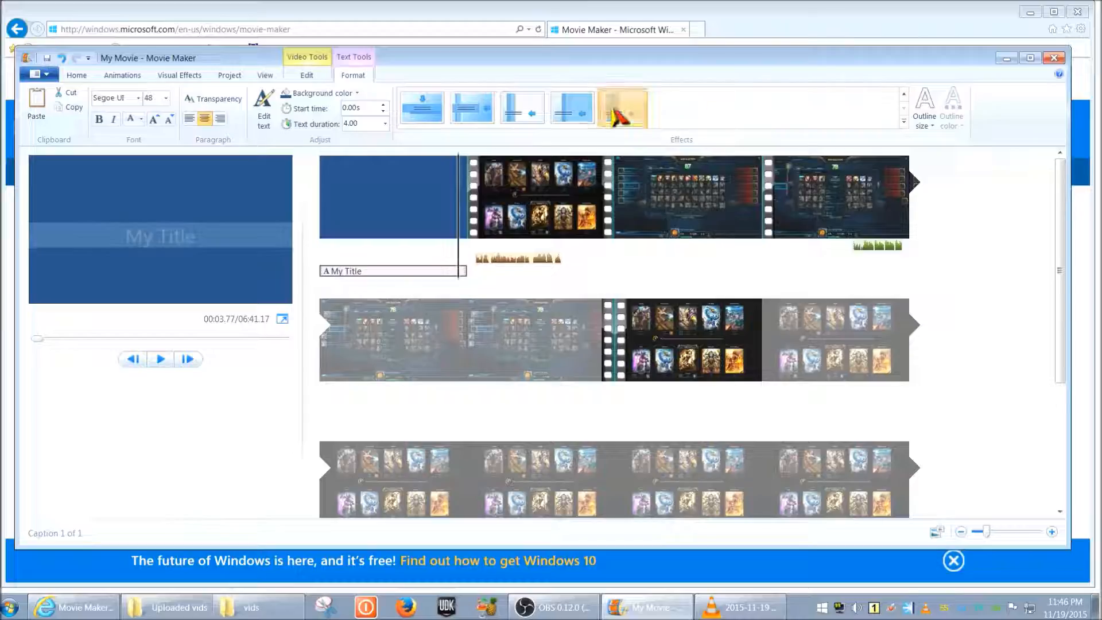
{"action": "left_click", "coordinate": [612, 112]}
{"action": "left_click", "coordinate": [161, 360]}
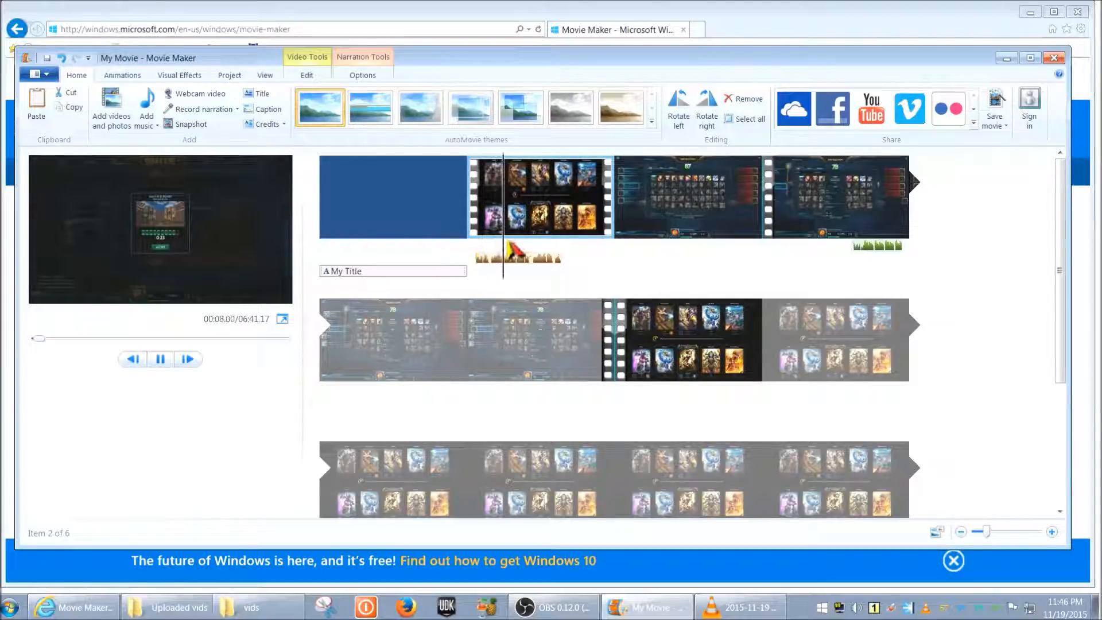
{"action": "left_click", "coordinate": [321, 270]}
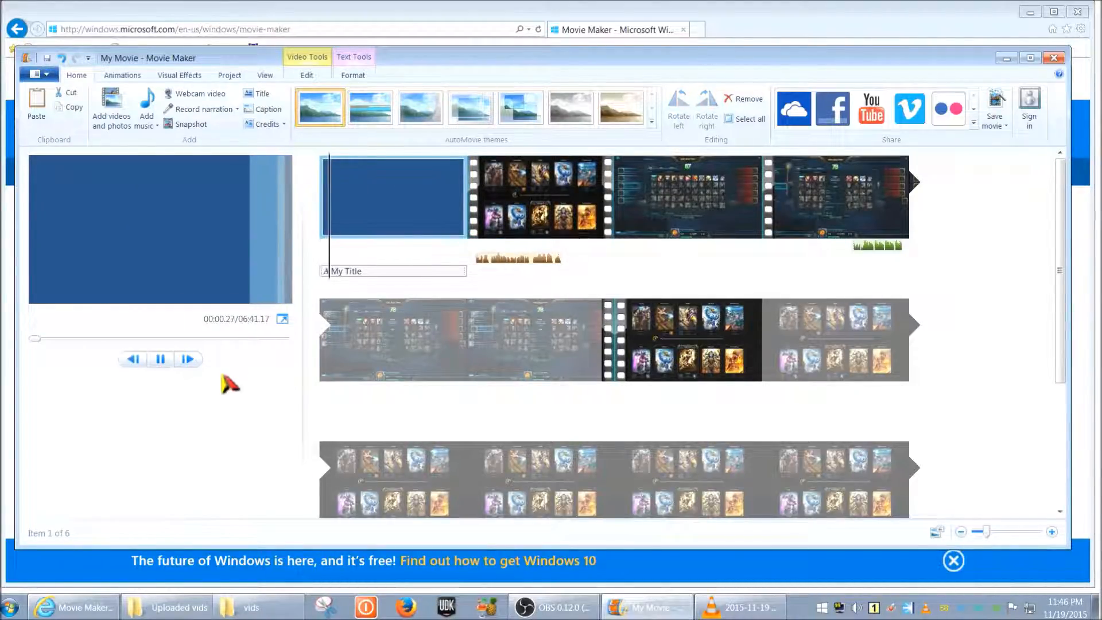
{"action": "left_click", "coordinate": [159, 361]}
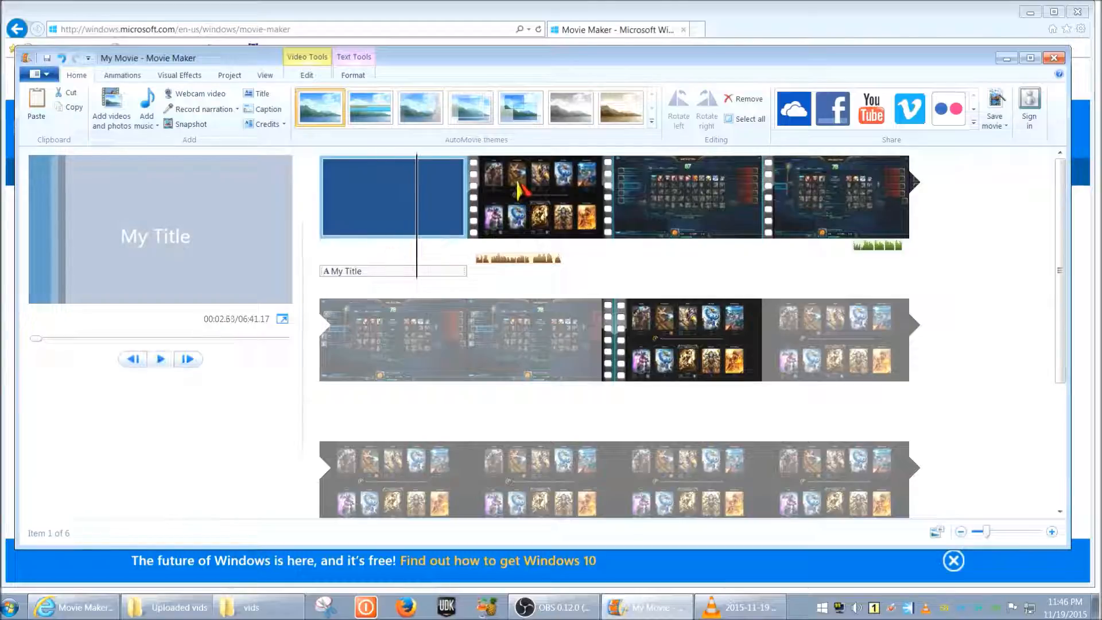
Step: Apply the sixth basic text effect, the one with a left-pointing arrow, to the "My Title" caption
{"action": "left_click", "coordinate": [393, 272]}
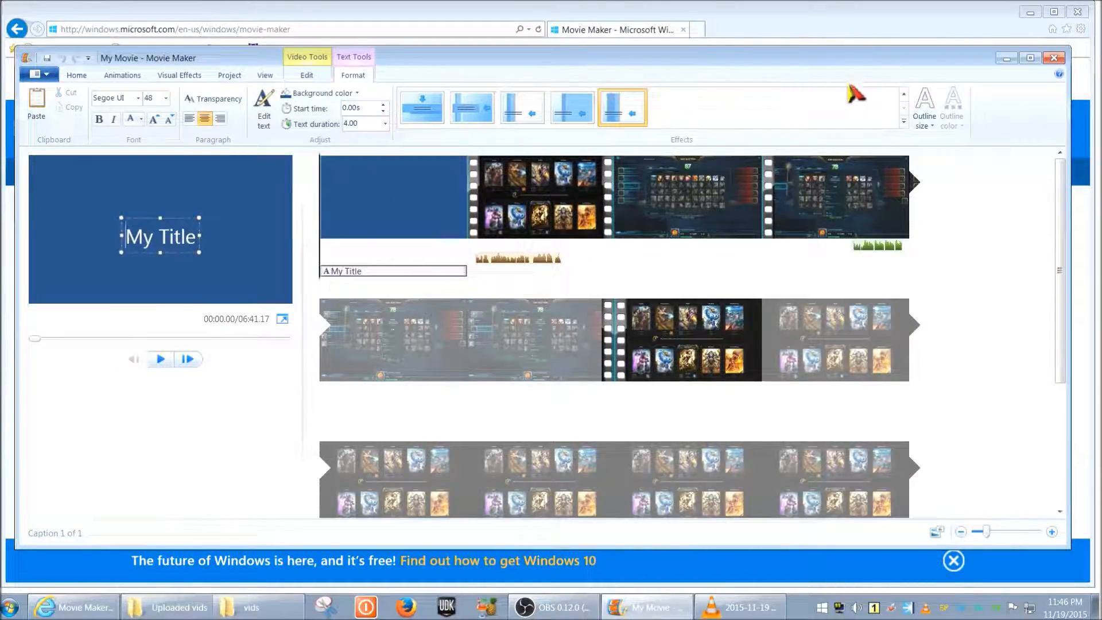
{"action": "left_click", "coordinate": [903, 94]}
{"action": "left_click", "coordinate": [666, 115]}
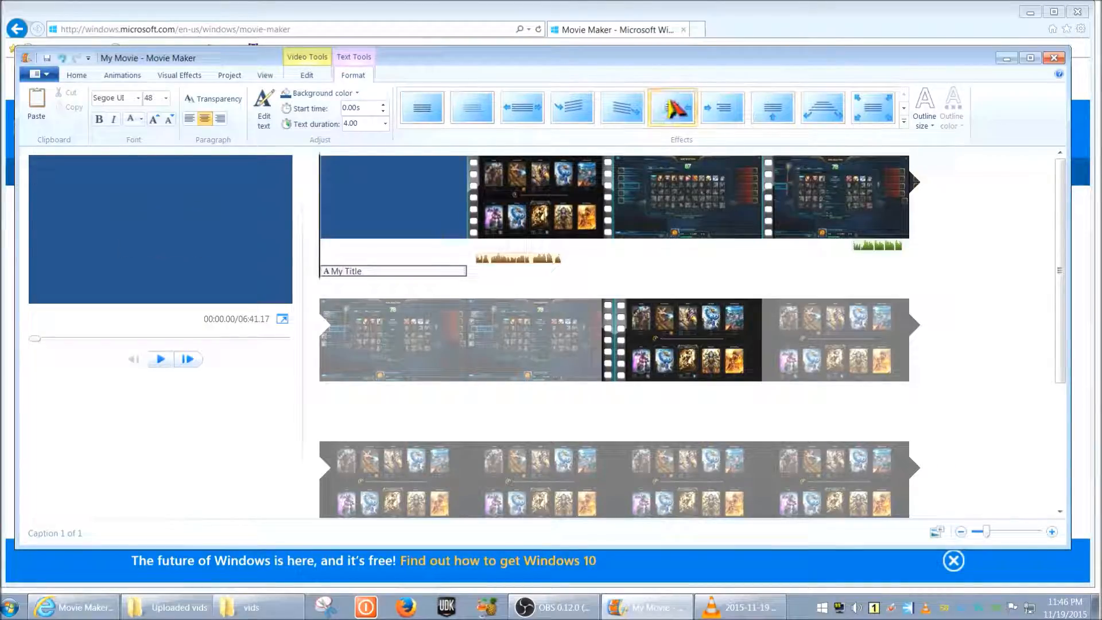
Step: Add a caption at the start of the first gameplay clip, directly after the title clip
{"action": "left_click", "coordinate": [76, 76]}
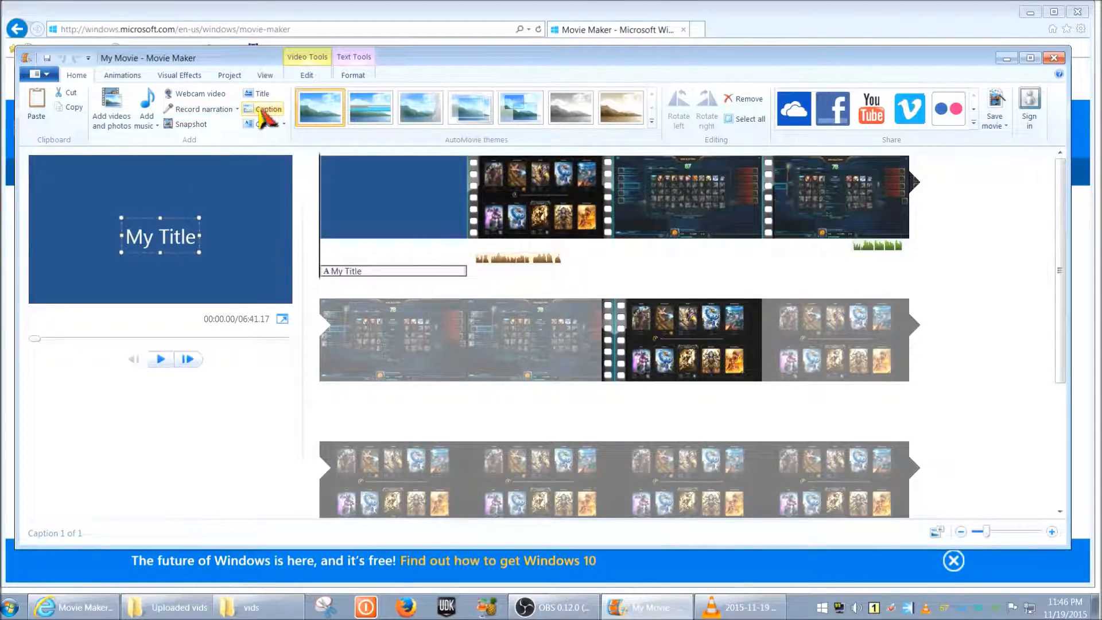
{"action": "left_click", "coordinate": [502, 219]}
{"action": "left_click", "coordinate": [261, 110]}
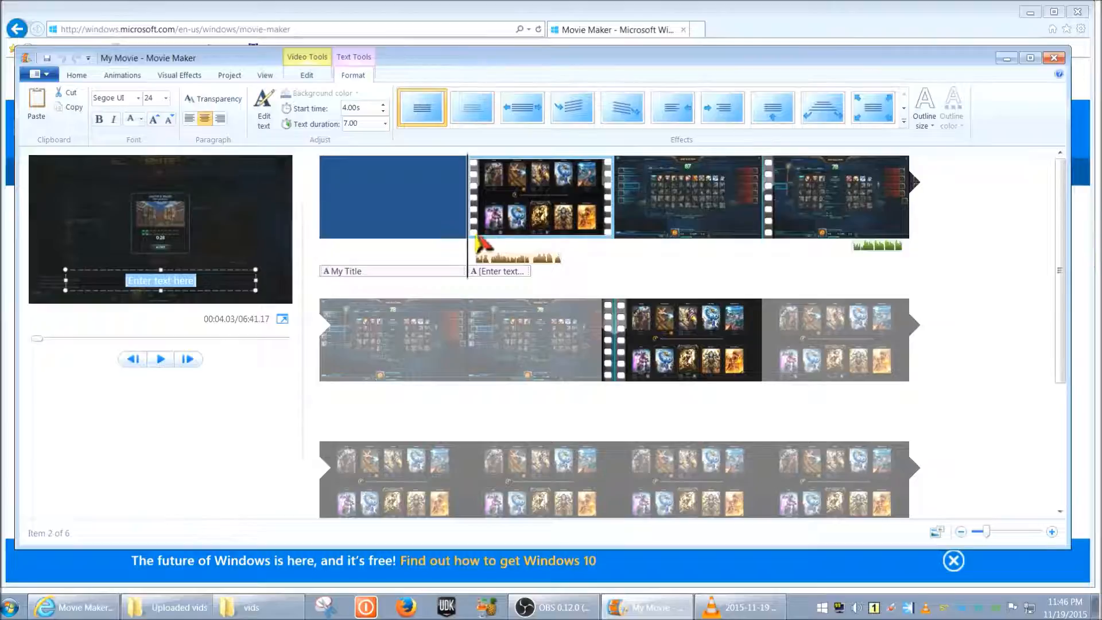
Step: Examine the new caption over the gameplay and open its placeholder text for editing
{"action": "mouse_move", "coordinate": [469, 251]}
{"action": "left_mouse_down"}
{"action": "mouse_move", "coordinate": [417, 253]}
{"action": "mouse_move", "coordinate": [478, 248]}
{"action": "mouse_move", "coordinate": [382, 255]}
{"action": "mouse_move", "coordinate": [496, 267]}
{"action": "mouse_move", "coordinate": [475, 267]}
{"action": "left_mouse_up"}
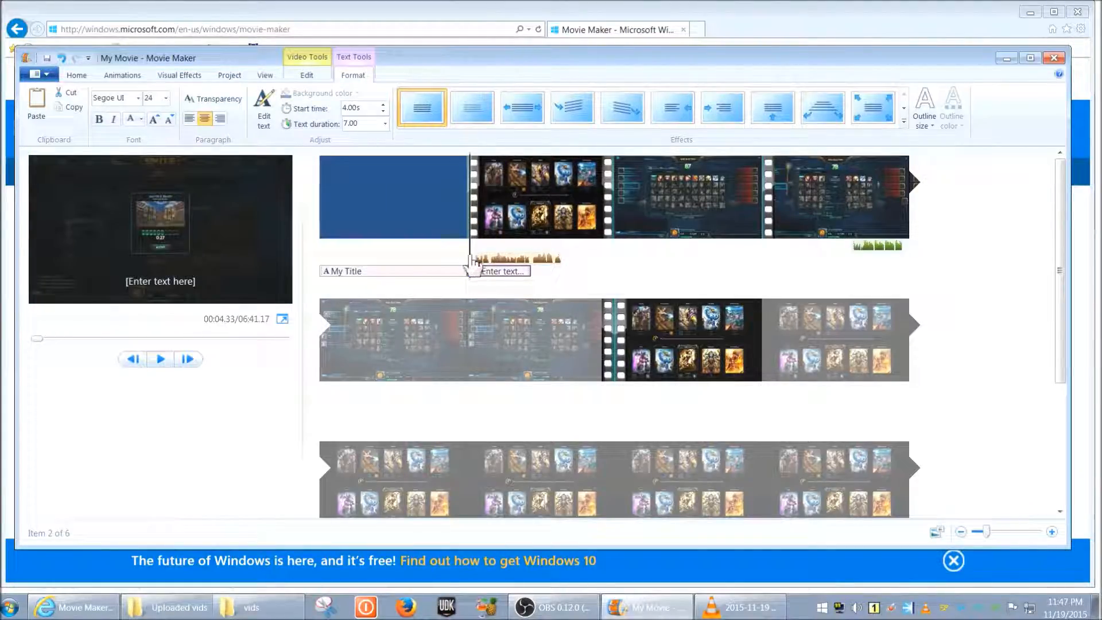
{"action": "double_click", "coordinate": [499, 272]}
{"action": "left_click", "coordinate": [180, 281]}
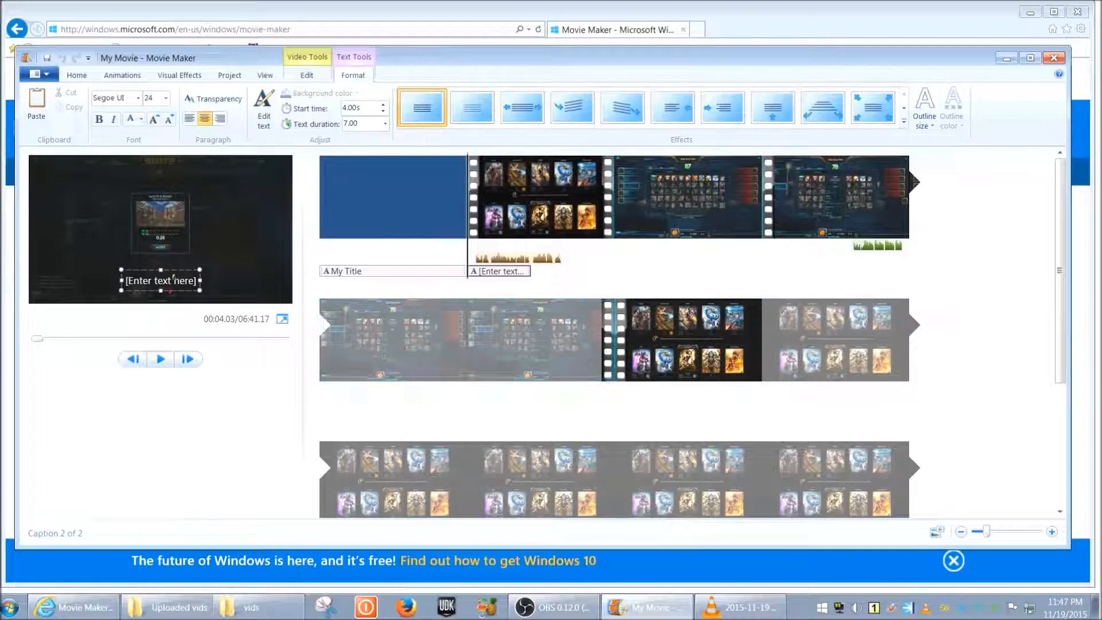
{"action": "triple_click", "coordinate": [170, 291]}
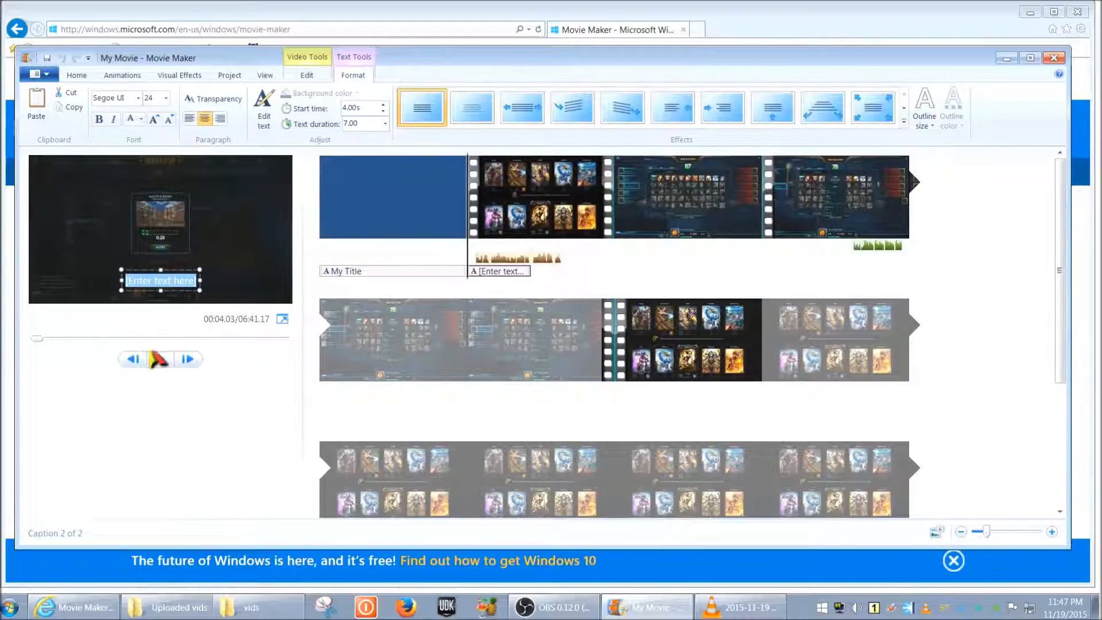
{"action": "left_click", "coordinate": [578, 226]}
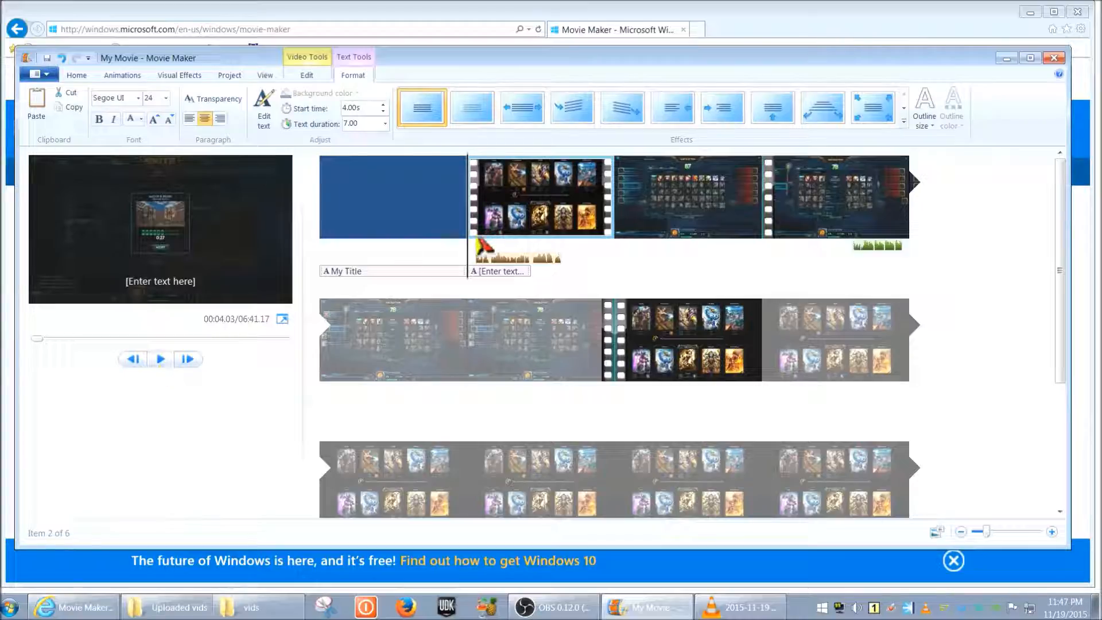
Step: Add two more captions to the first gameplay clip, at about 11.27 s and 18.40 s
{"action": "left_click", "coordinate": [533, 258]}
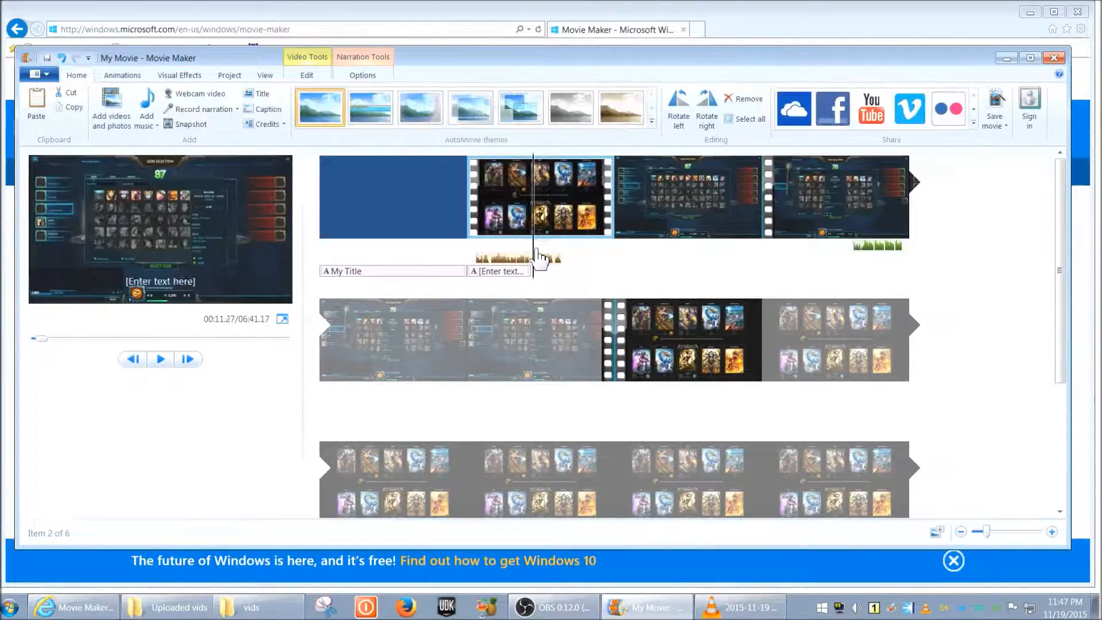
{"action": "left_click", "coordinate": [268, 109]}
{"action": "left_click_drag", "start_coordinate": [537, 258], "coordinate": [602, 258]}
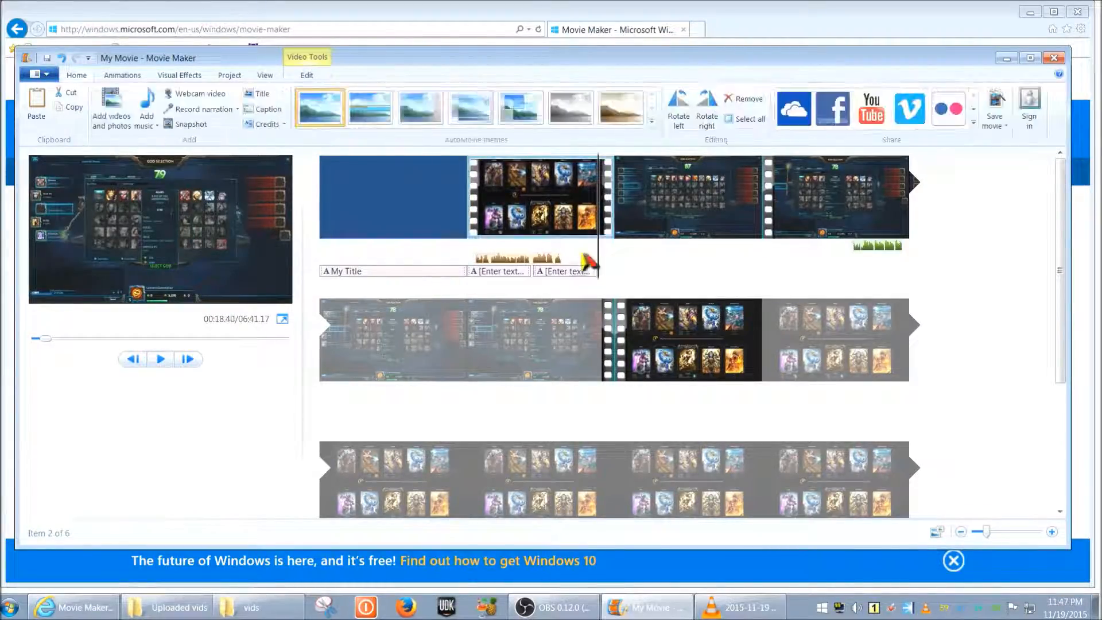
{"action": "left_click", "coordinate": [266, 112]}
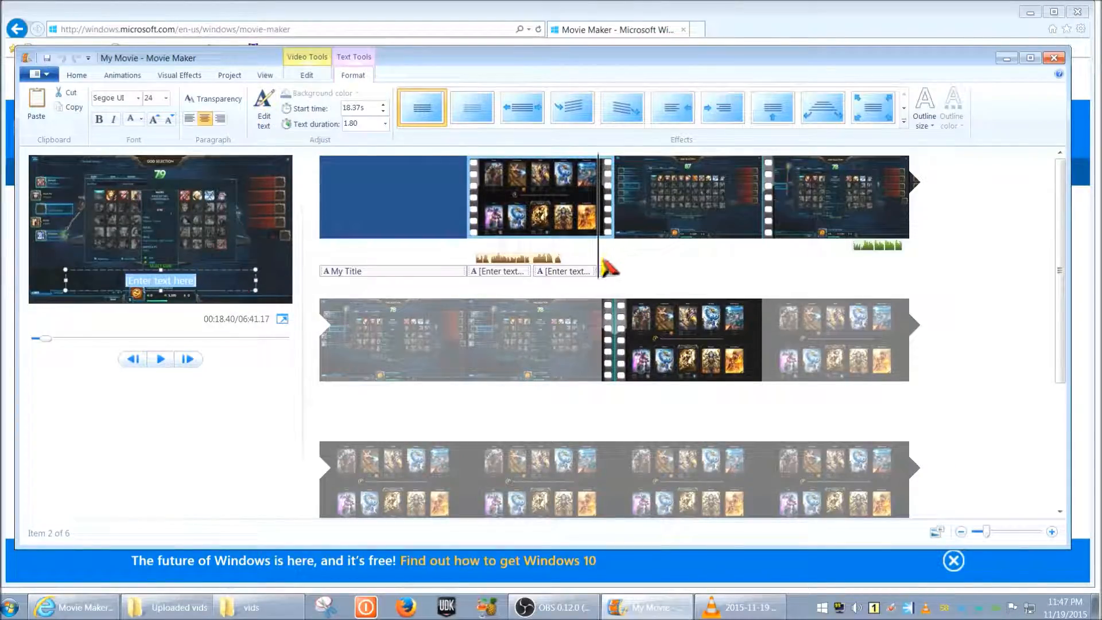
Step: Move the second gameplay caption onto the third clip and the first to start at 5.71 s, then open its text duration for editing
{"action": "left_click", "coordinate": [565, 272]}
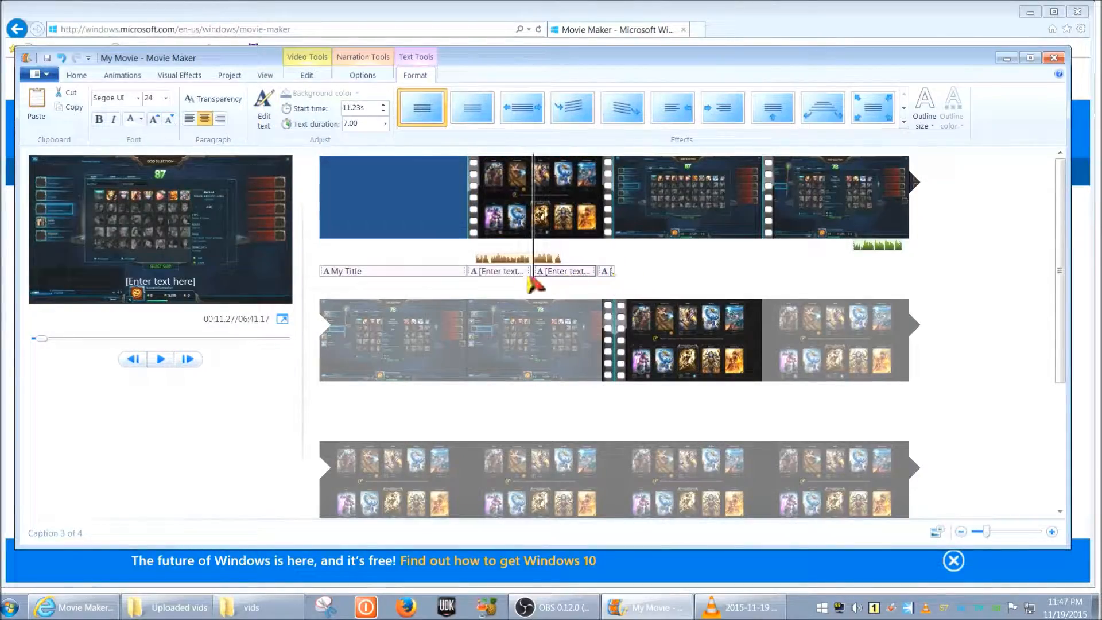
{"action": "left_click", "coordinate": [494, 273]}
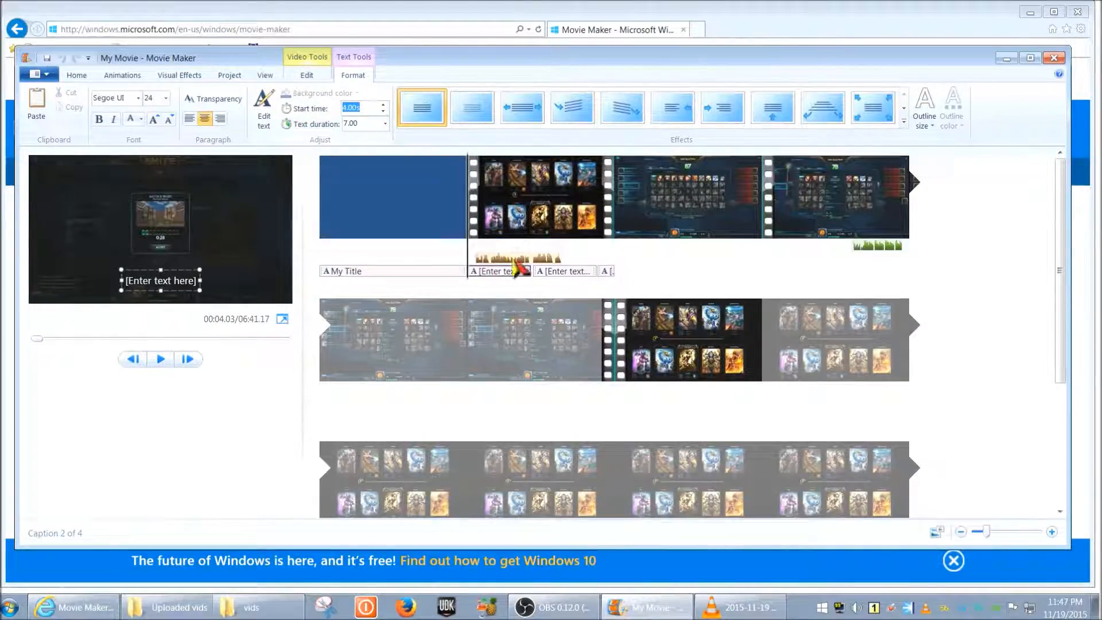
{"action": "left_click", "coordinate": [483, 273]}
{"action": "left_click_drag", "start_coordinate": [645, 280], "coordinate": [488, 279]}
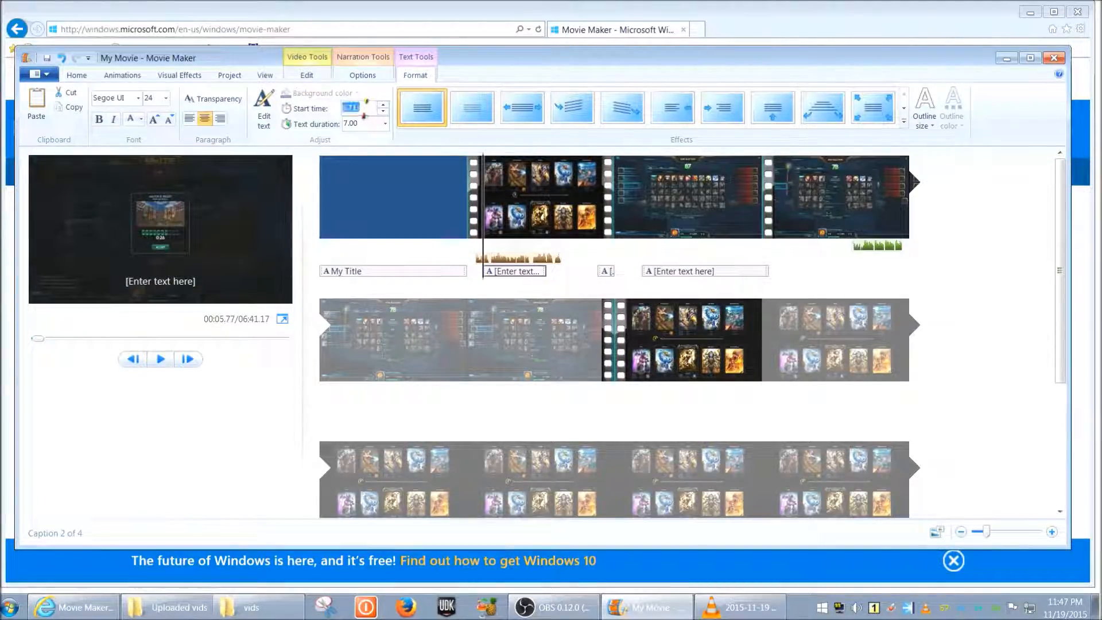
{"action": "left_click", "coordinate": [369, 125]}
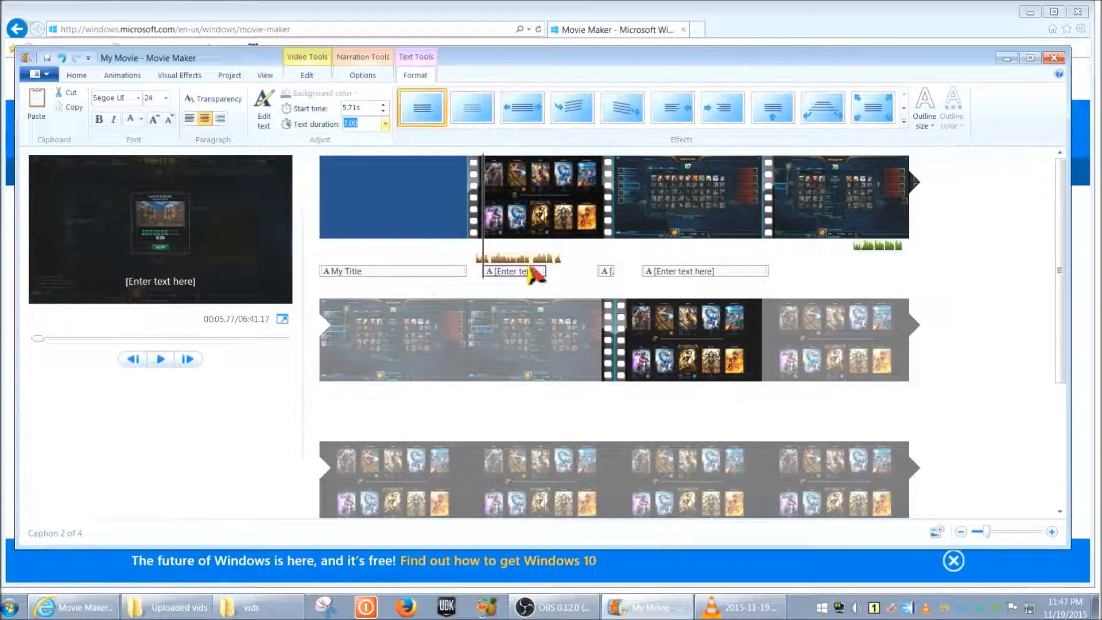
Step: Move the short caption to start at 37.45 s and shift the longer caption slightly earlier, then reselect the first gameplay caption
{"action": "left_click_drag", "start_coordinate": [610, 273], "coordinate": [798, 280]}
{"action": "left_click_drag", "start_coordinate": [650, 275], "coordinate": [635, 278]}
{"action": "left_click_drag", "start_coordinate": [795, 275], "coordinate": [820, 280]}
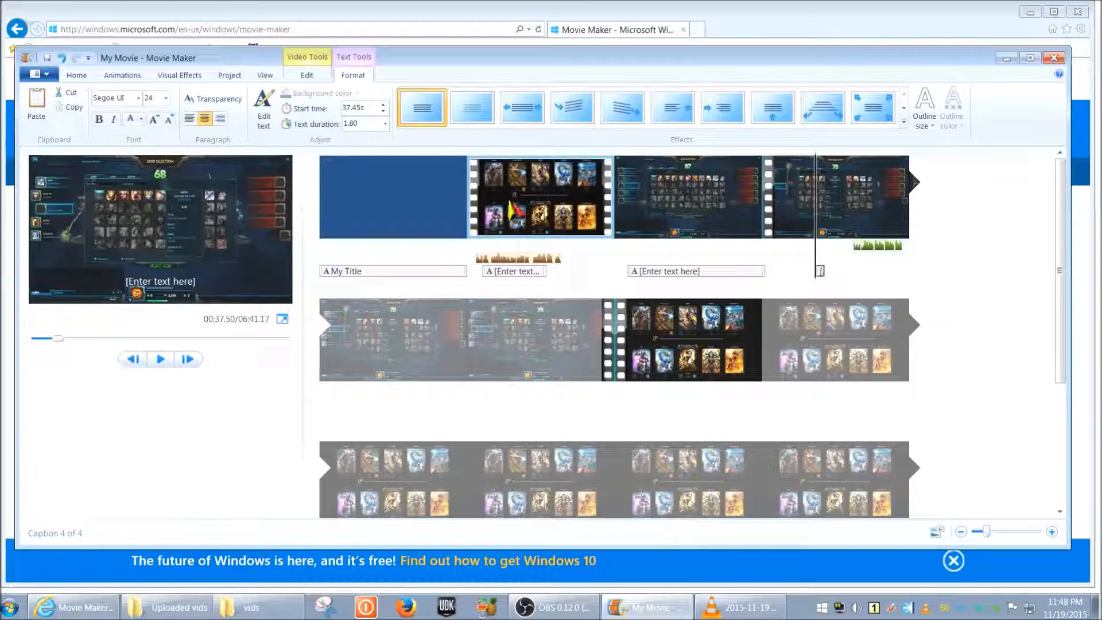
{"action": "left_click", "coordinate": [523, 283]}
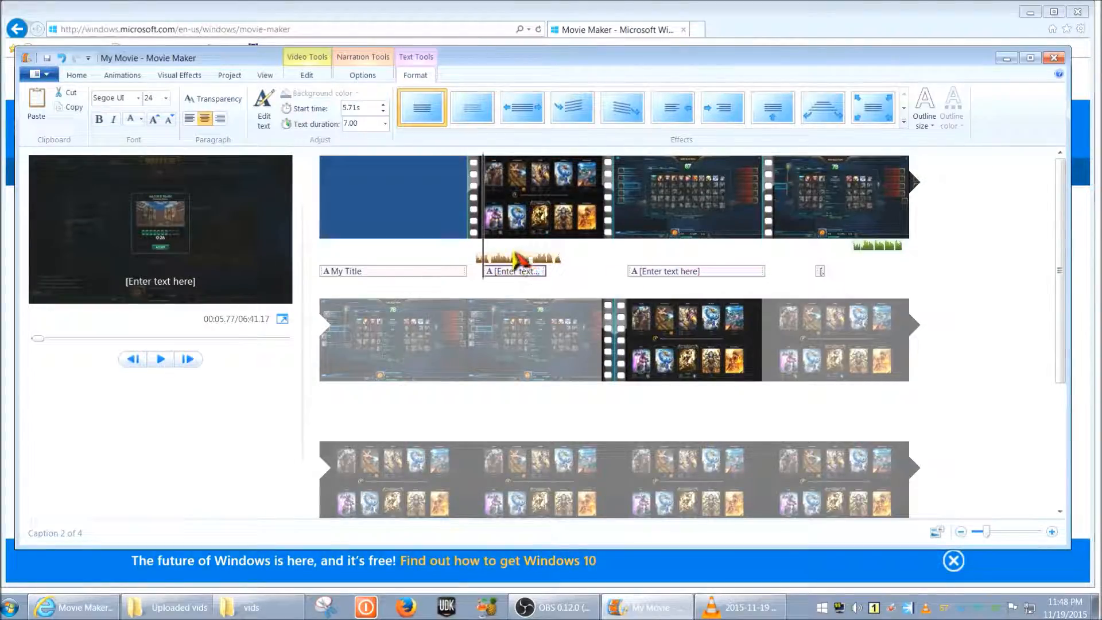
Step: Add a credits clip at the end of the movie and select it in the storyboard
{"action": "left_click", "coordinate": [78, 77]}
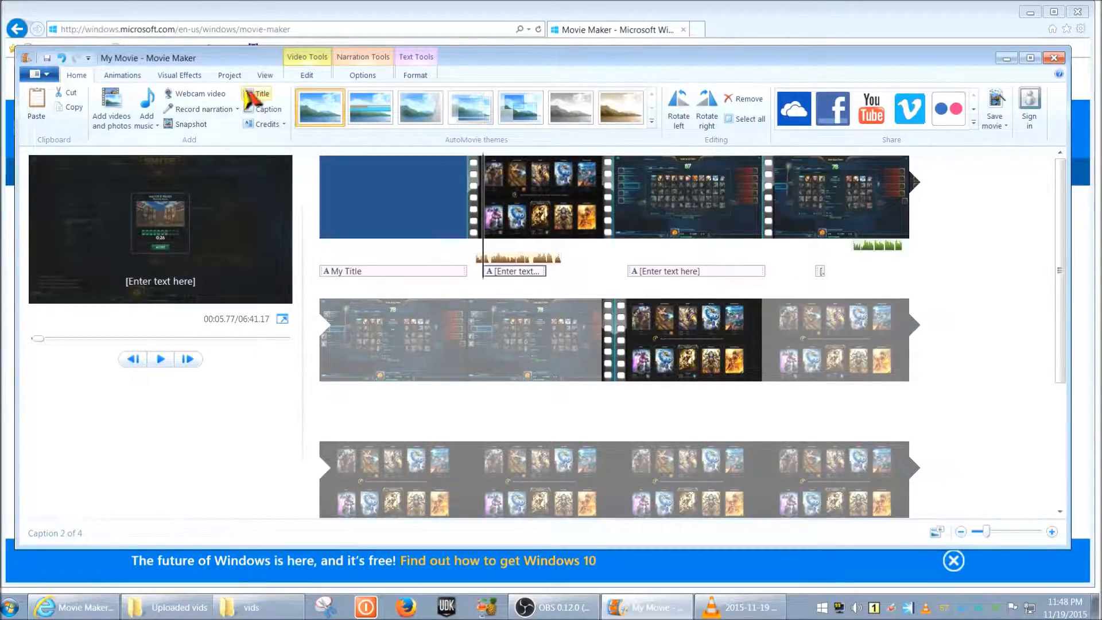
{"action": "left_click", "coordinate": [265, 124]}
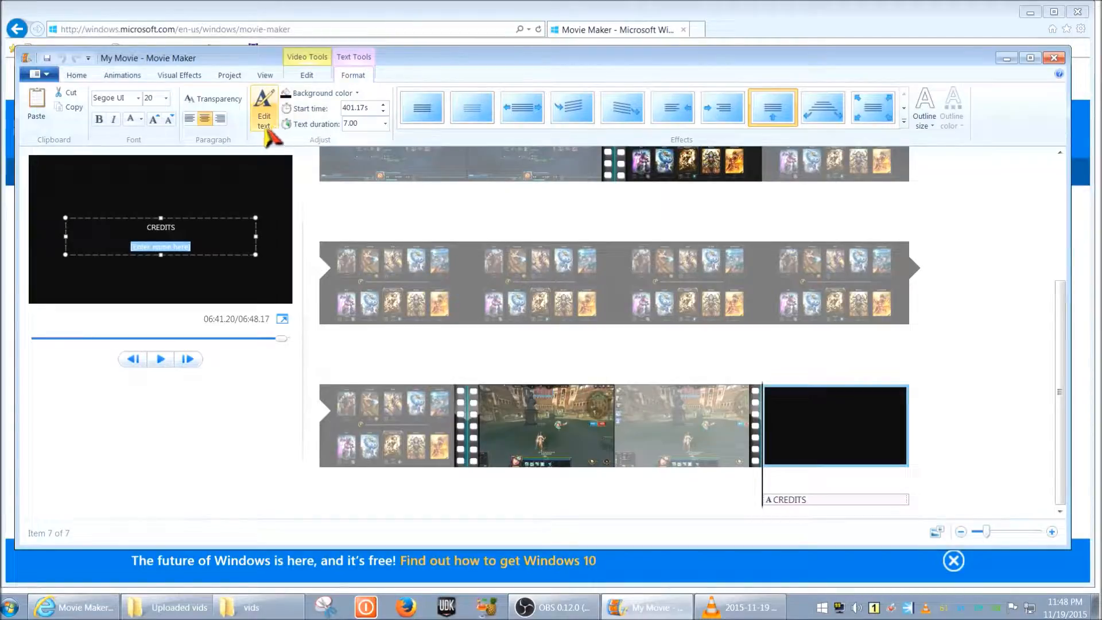
{"action": "left_click", "coordinate": [80, 76]}
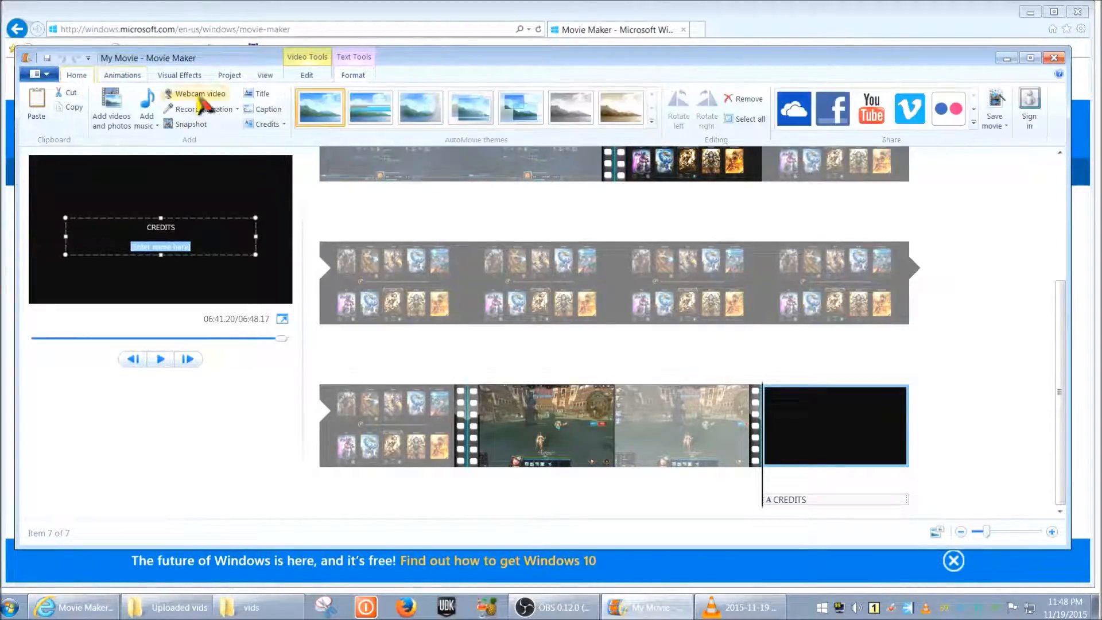
{"action": "left_click", "coordinate": [824, 427]}
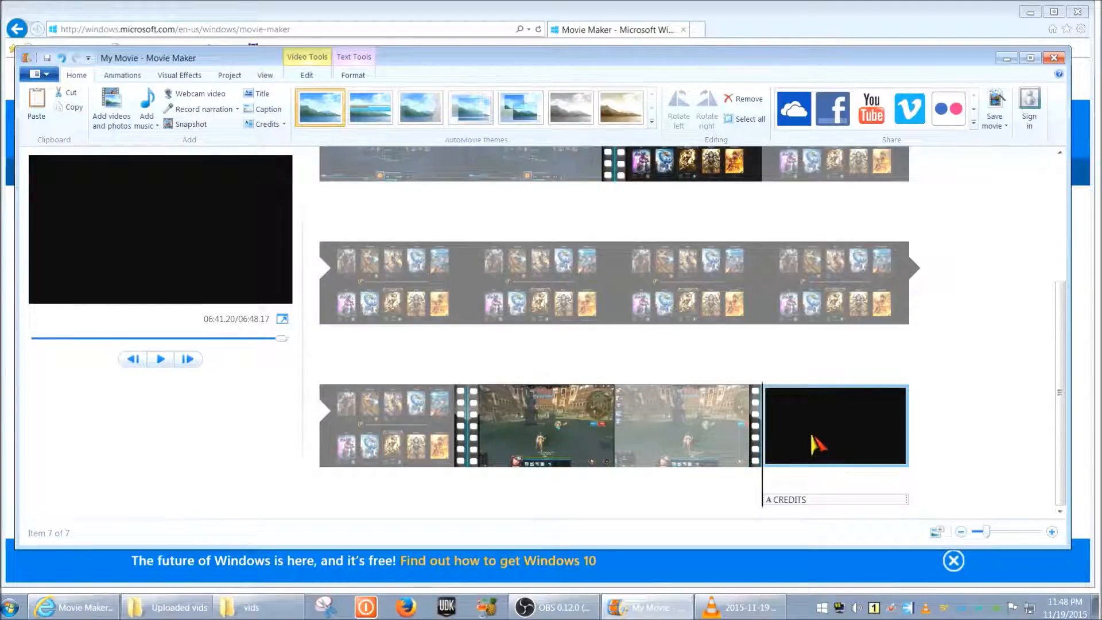
Step: Apply the fifth text effect to the CREDITS caption and play the credits clip to preview the animation
{"action": "left_click", "coordinate": [806, 501]}
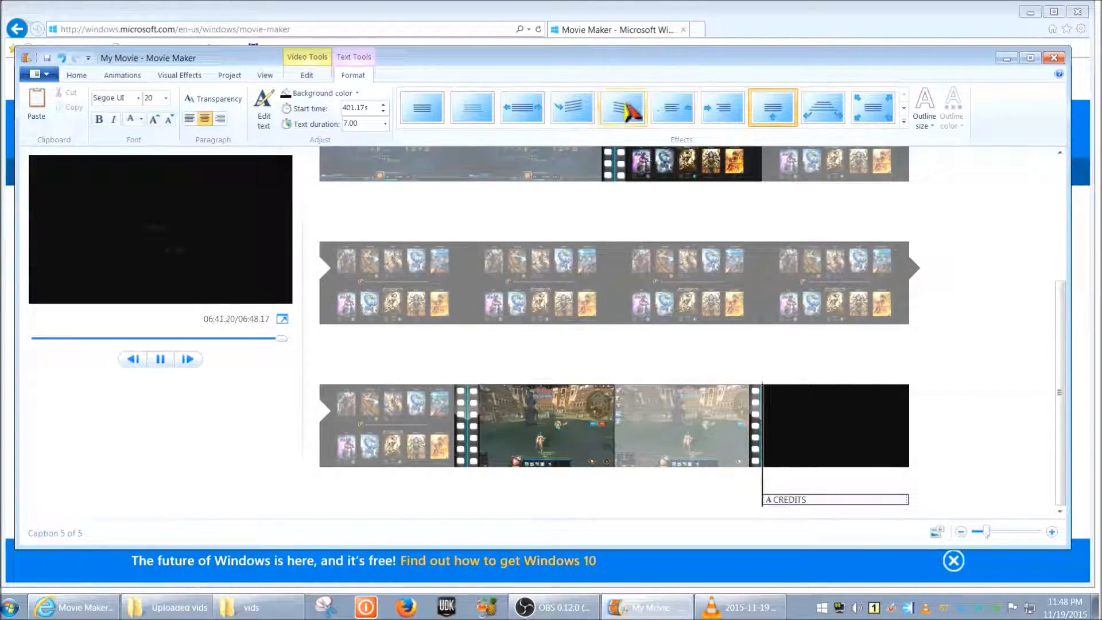
{"action": "left_click", "coordinate": [624, 109]}
{"action": "left_click", "coordinate": [813, 425]}
{"action": "mouse_move", "coordinate": [764, 488]}
{"action": "left_mouse_down"}
{"action": "mouse_move", "coordinate": [785, 496]}
{"action": "mouse_move", "coordinate": [772, 499]}
{"action": "left_mouse_up"}
{"action": "left_click", "coordinate": [162, 359]}
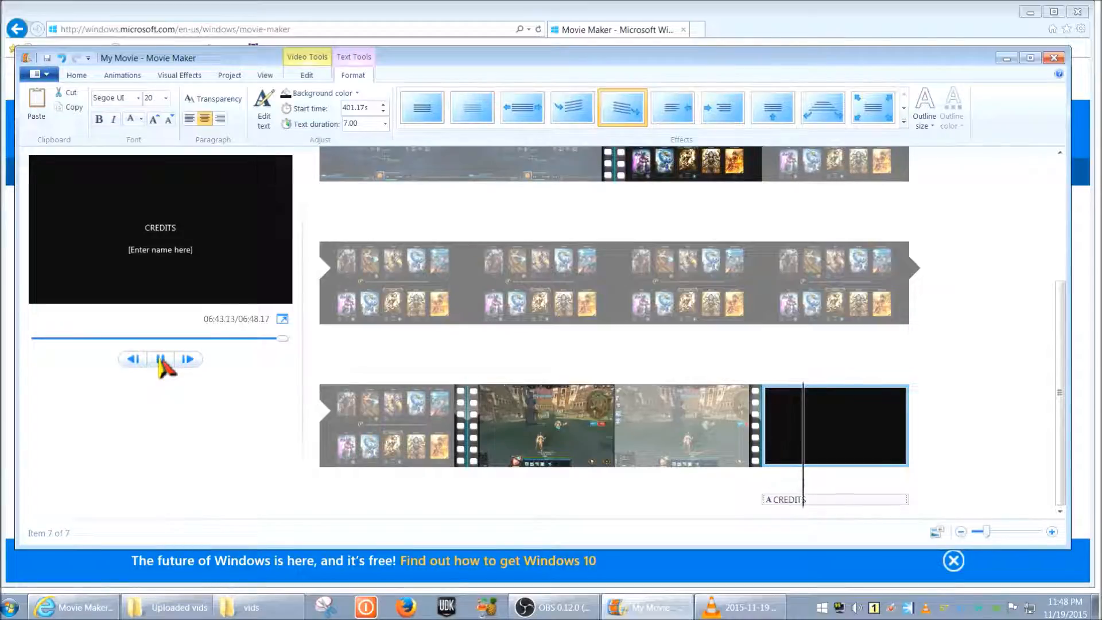
{"action": "left_click", "coordinate": [161, 359]}
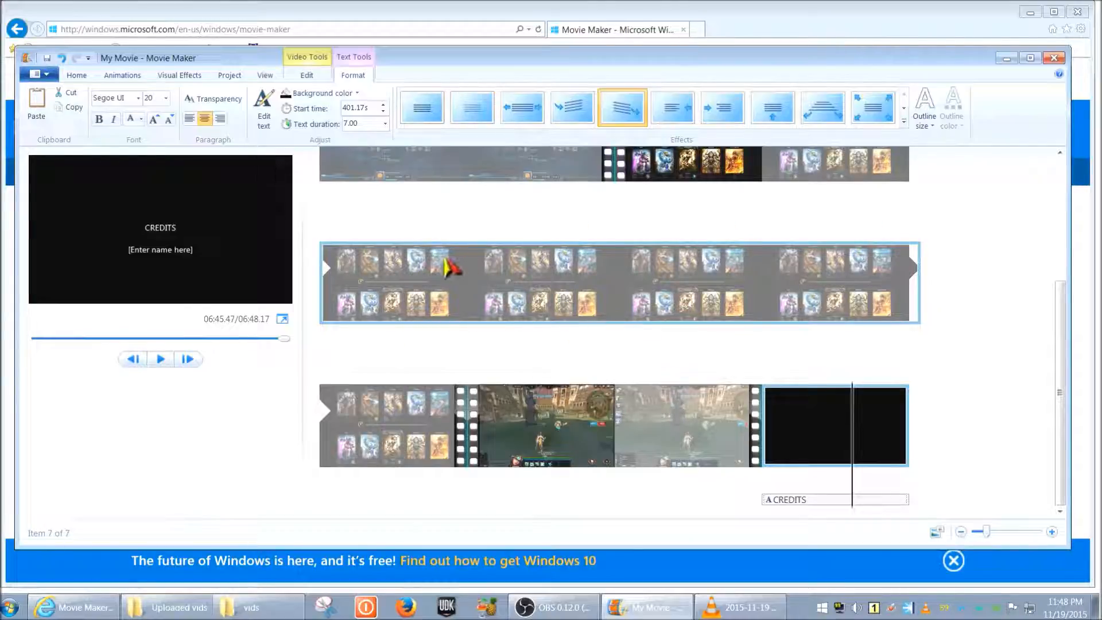
Step: Show the transition and pan-and-zoom animations for the first gameplay clip and look through the clips up to the credits
{"action": "left_click_drag", "start_coordinate": [1059, 388], "coordinate": [1062, 228]}
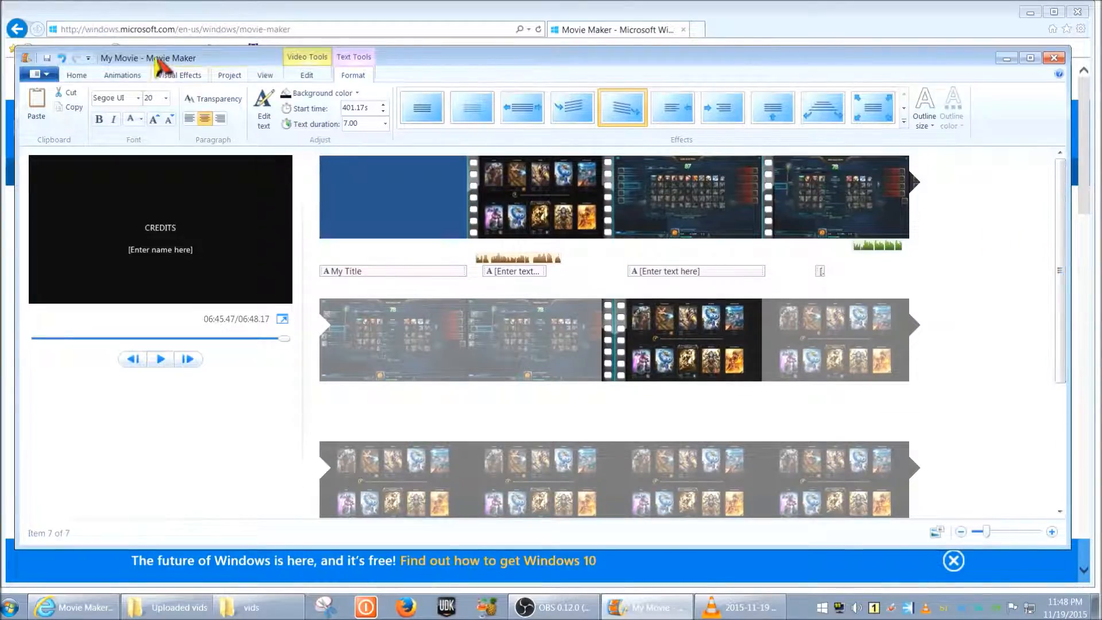
{"action": "left_click", "coordinate": [121, 78]}
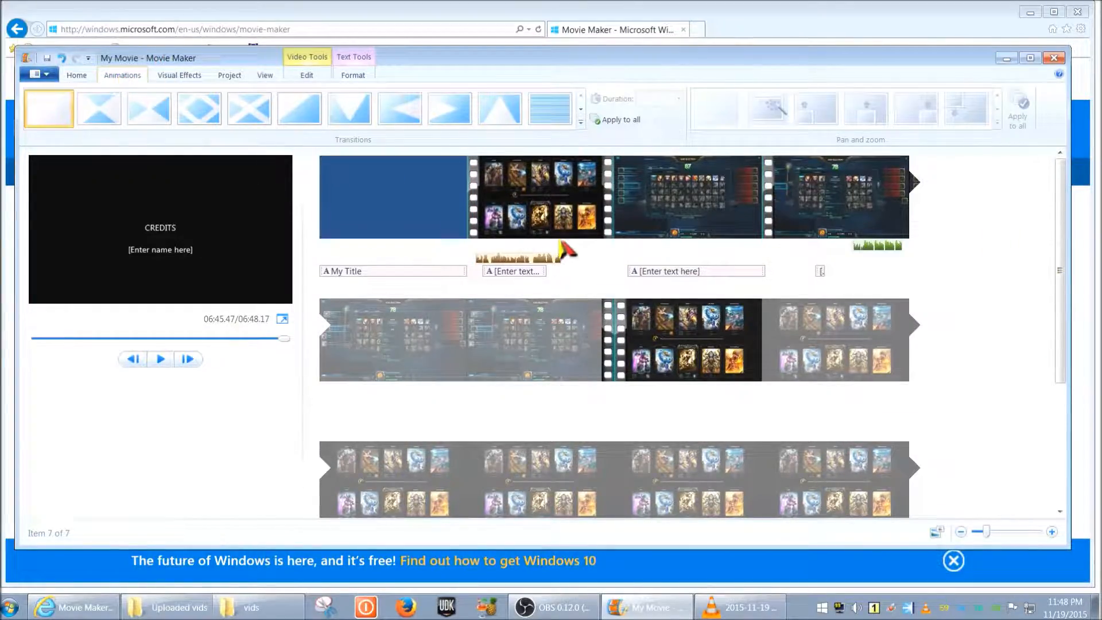
{"action": "left_click", "coordinate": [558, 190]}
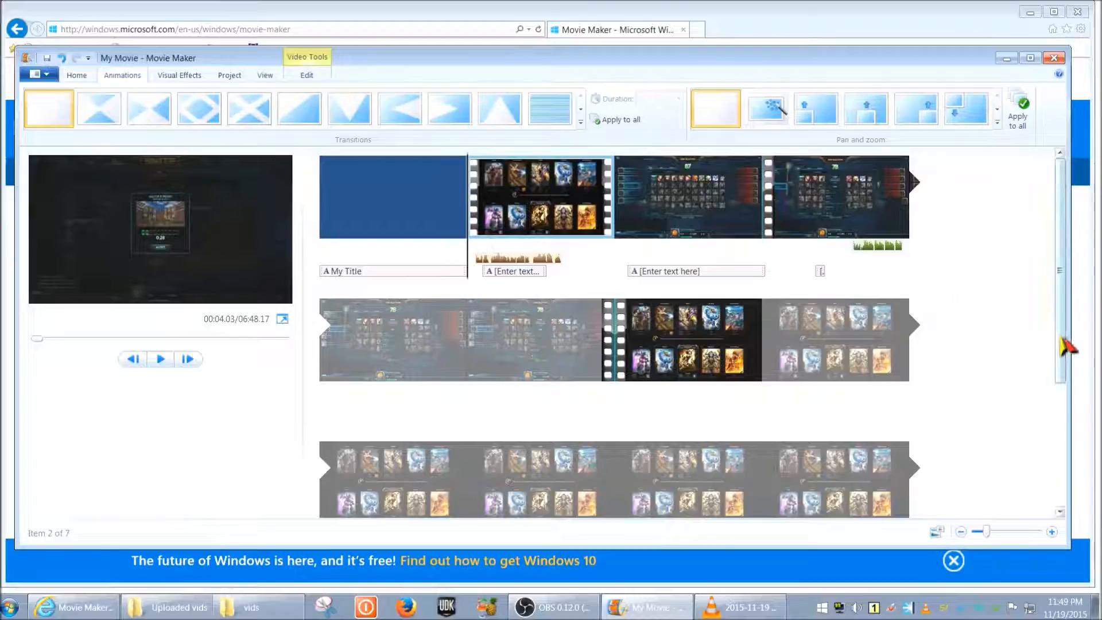
{"action": "left_click_drag", "start_coordinate": [1064, 344], "coordinate": [1063, 462]}
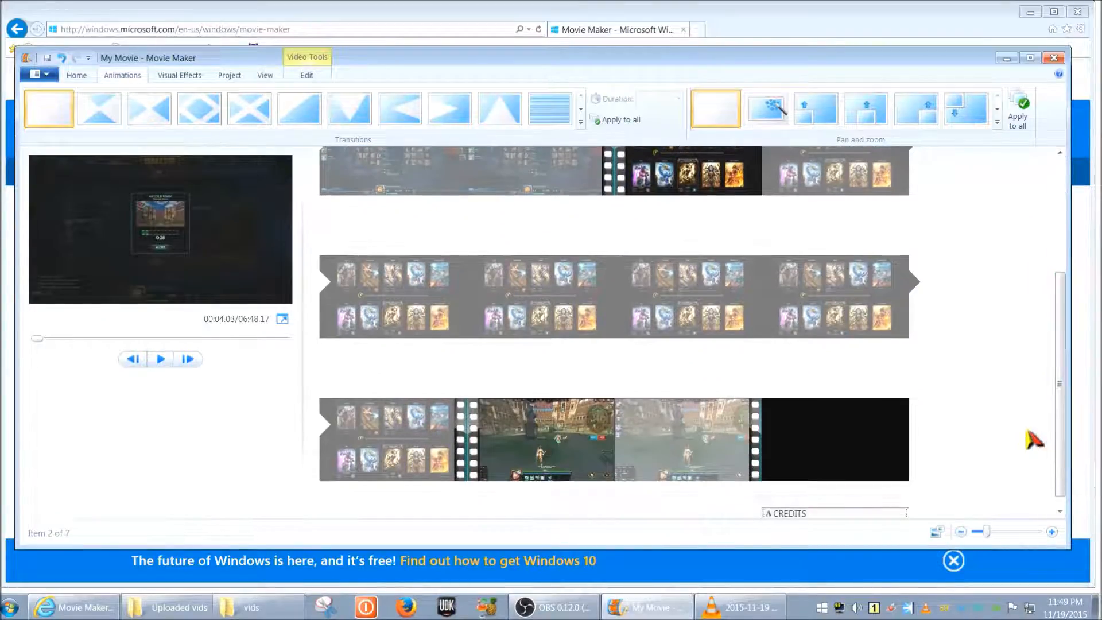